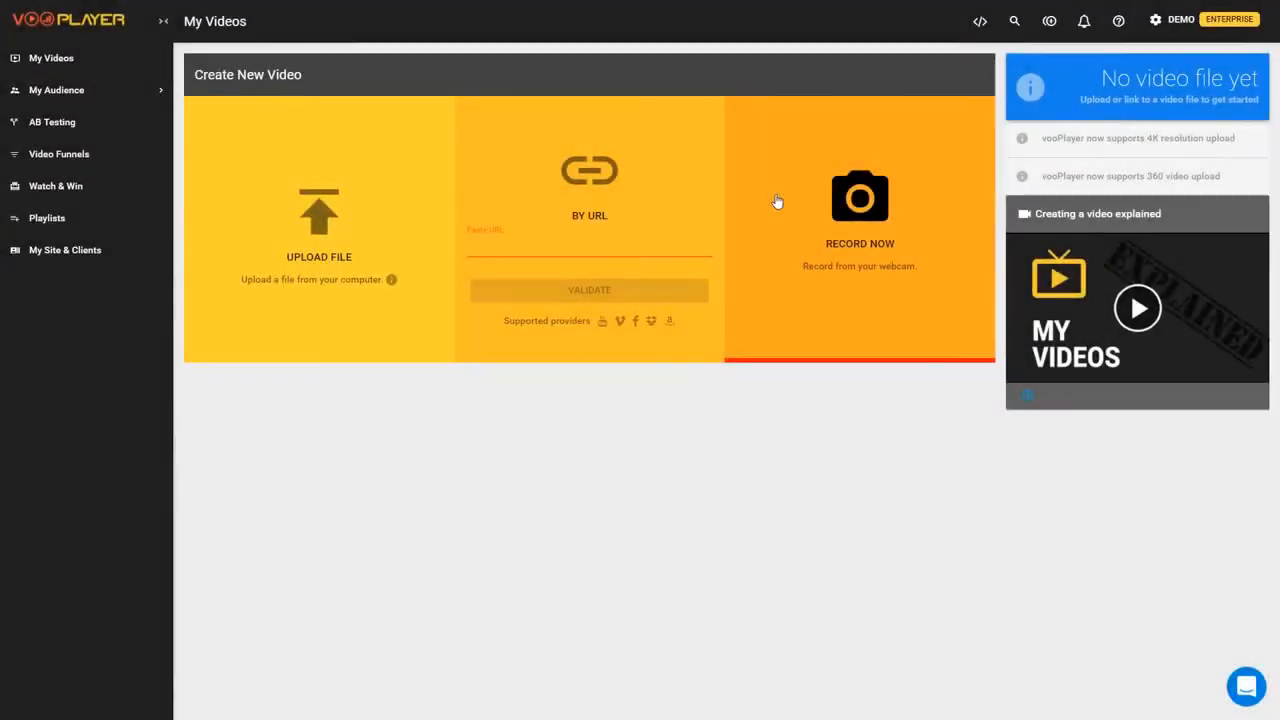
- Go back to My Videos, showing all 25 videos including the Dropbox, Google Drive, YouTube, Vimeo and Facebook entries
mouse_move(768, 200)
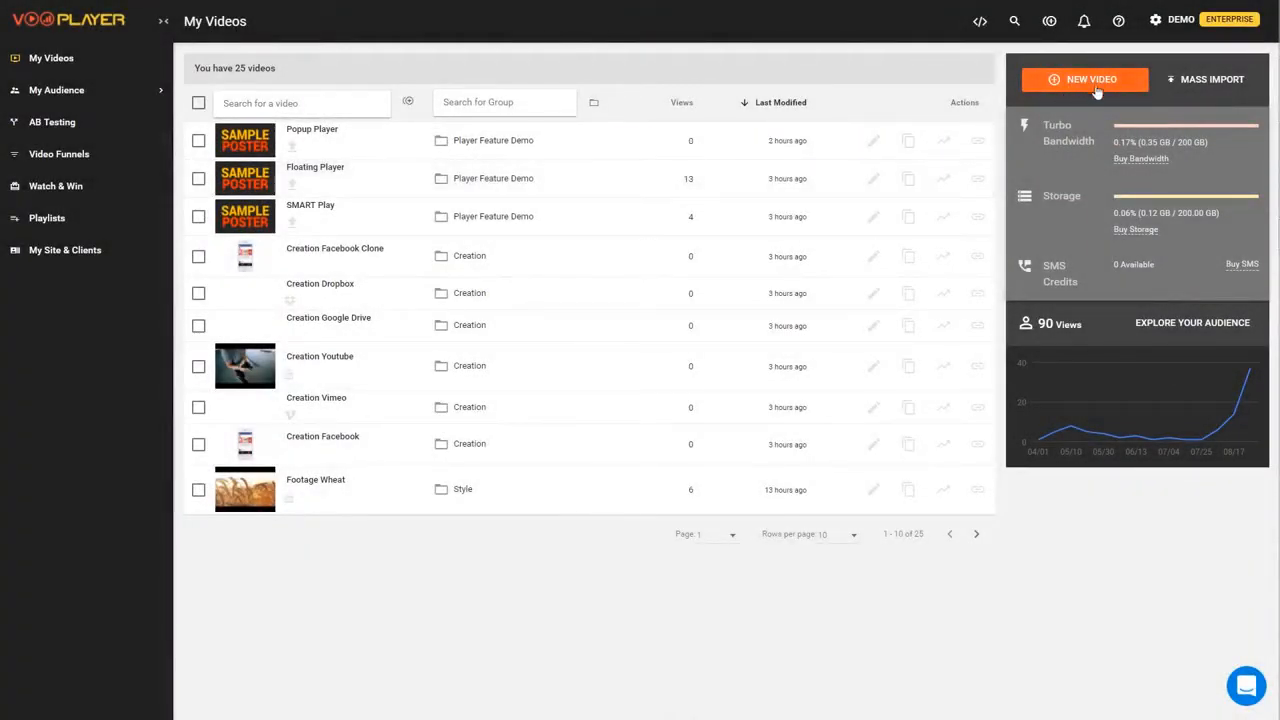
- Open Mass Import and show, then hide, the Add URL(s) link box
click(1195, 84)
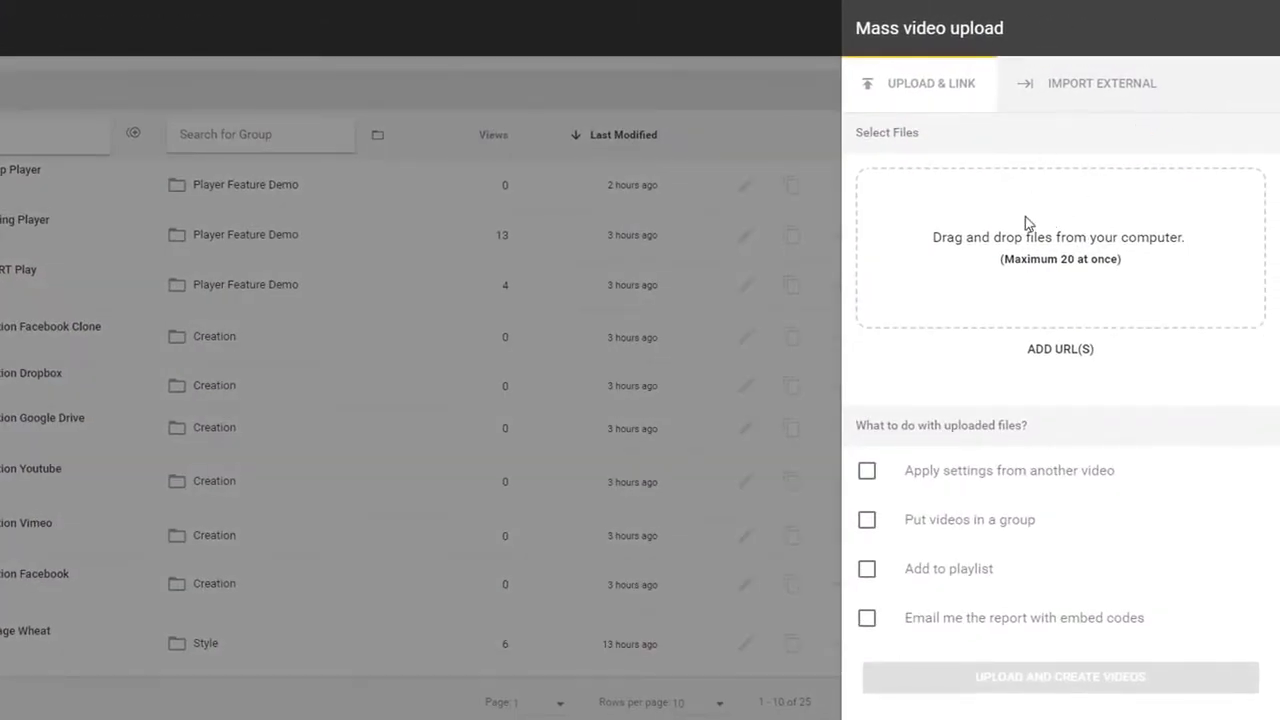
click(1045, 355)
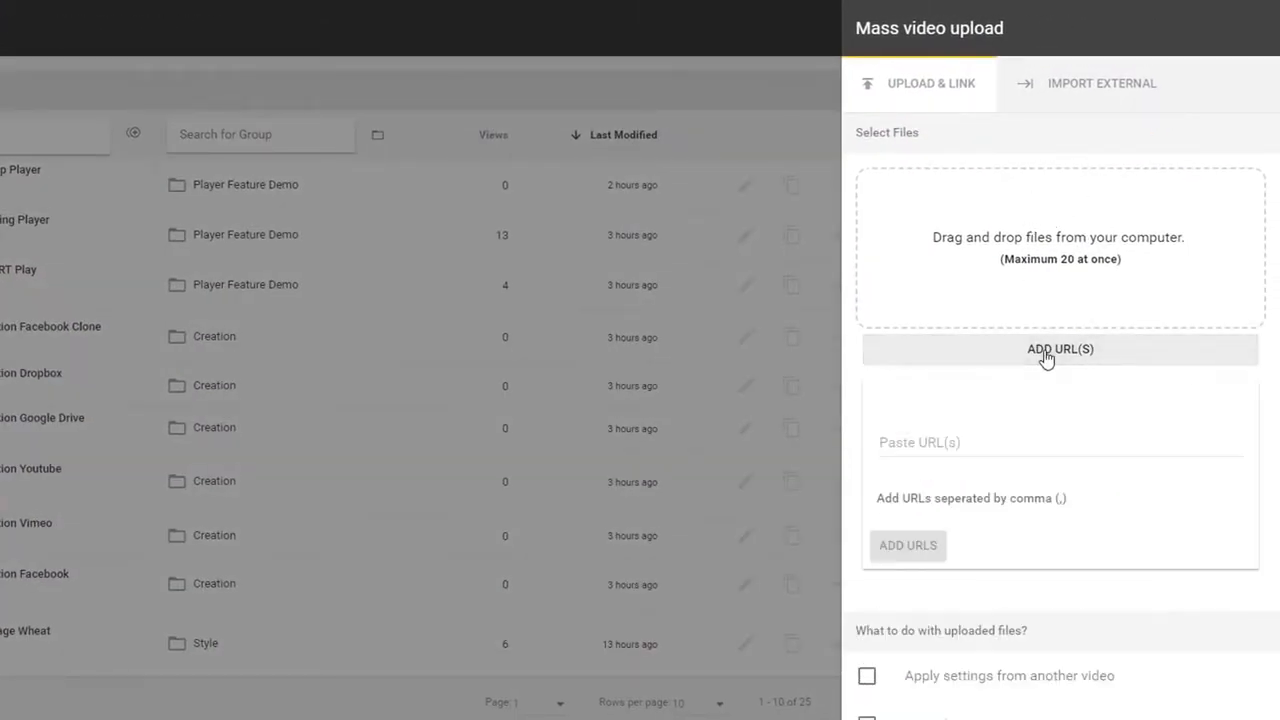
click(1045, 355)
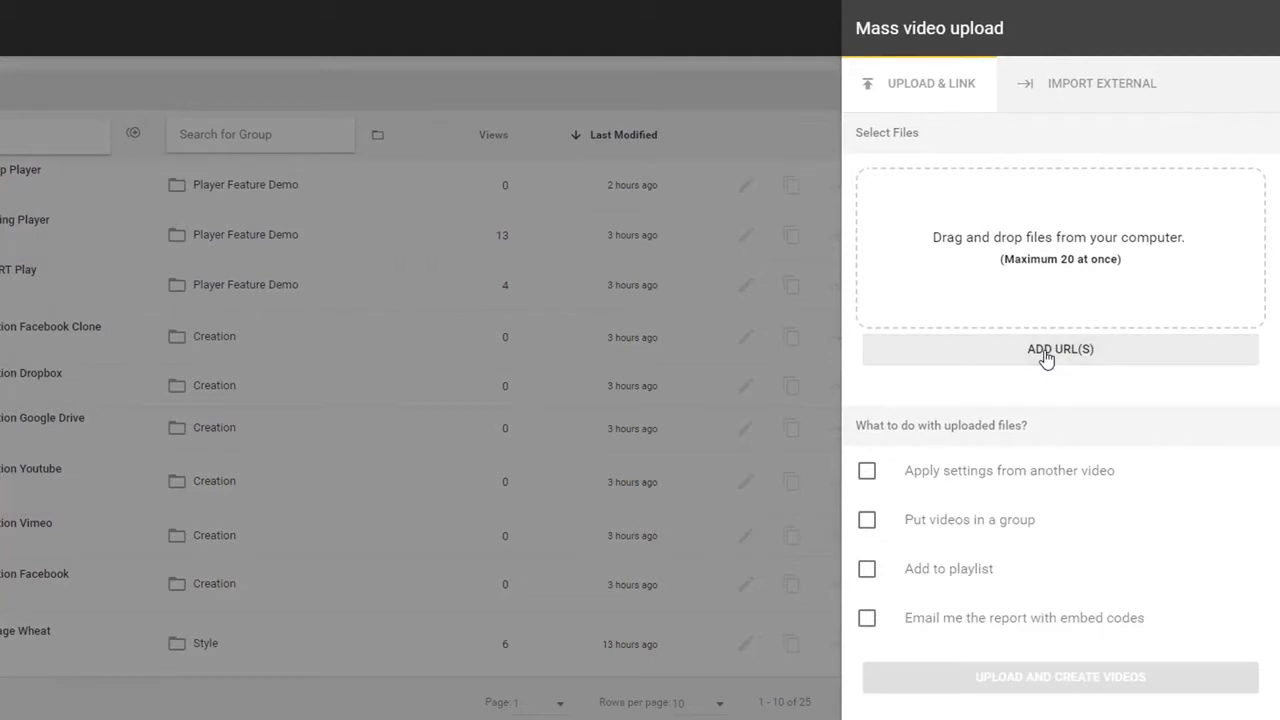
- Try Import External from Vimeo, dismiss its login popup, and return to Upload & Link
click(1087, 92)
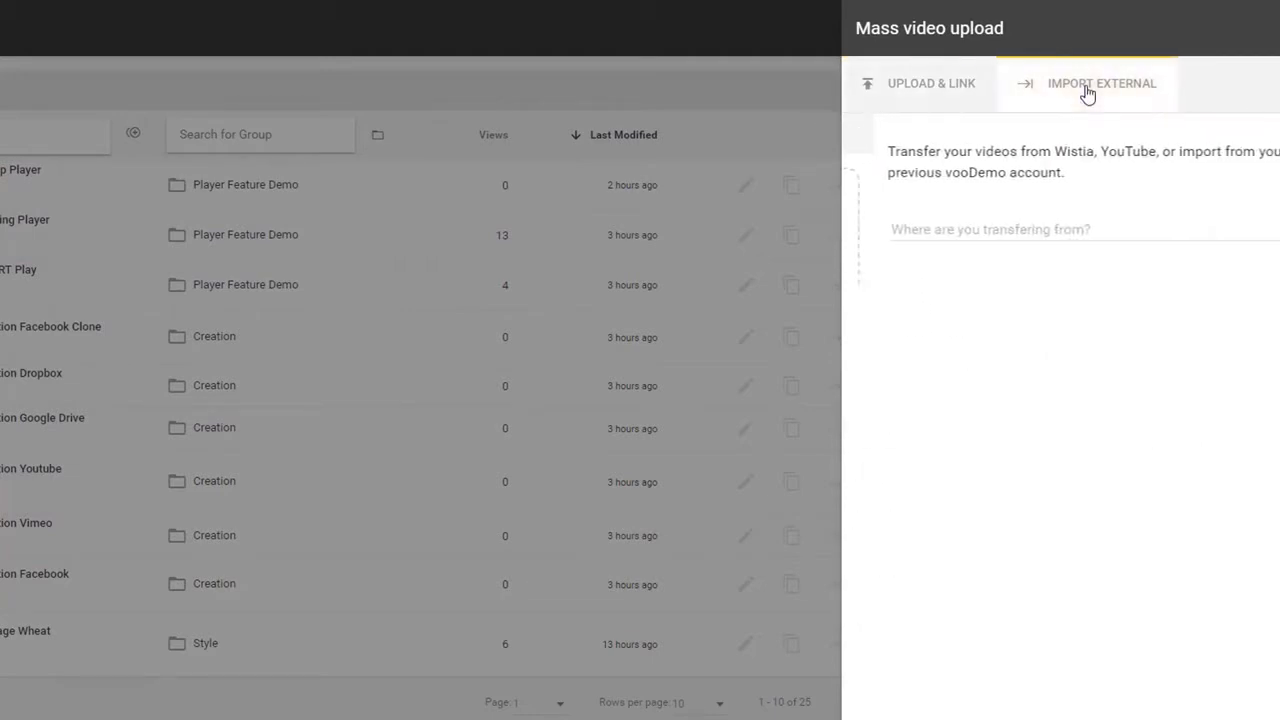
click(997, 236)
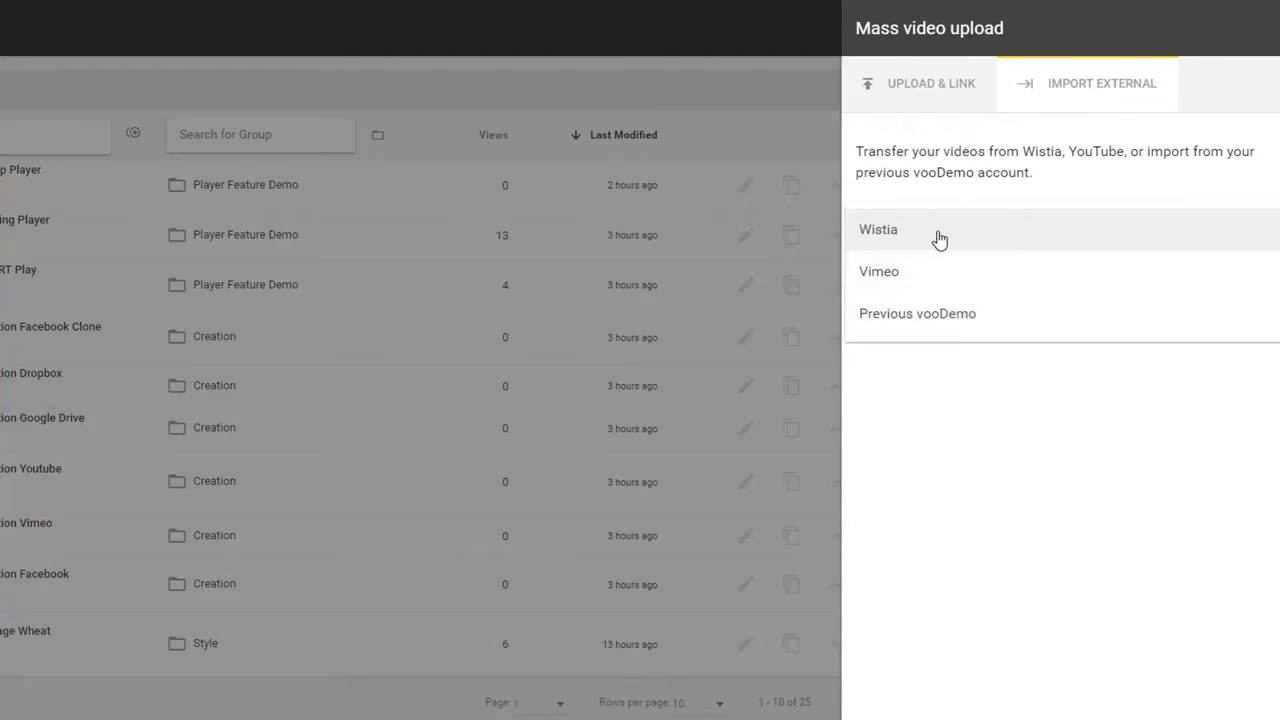
click(929, 273)
click(1001, 256)
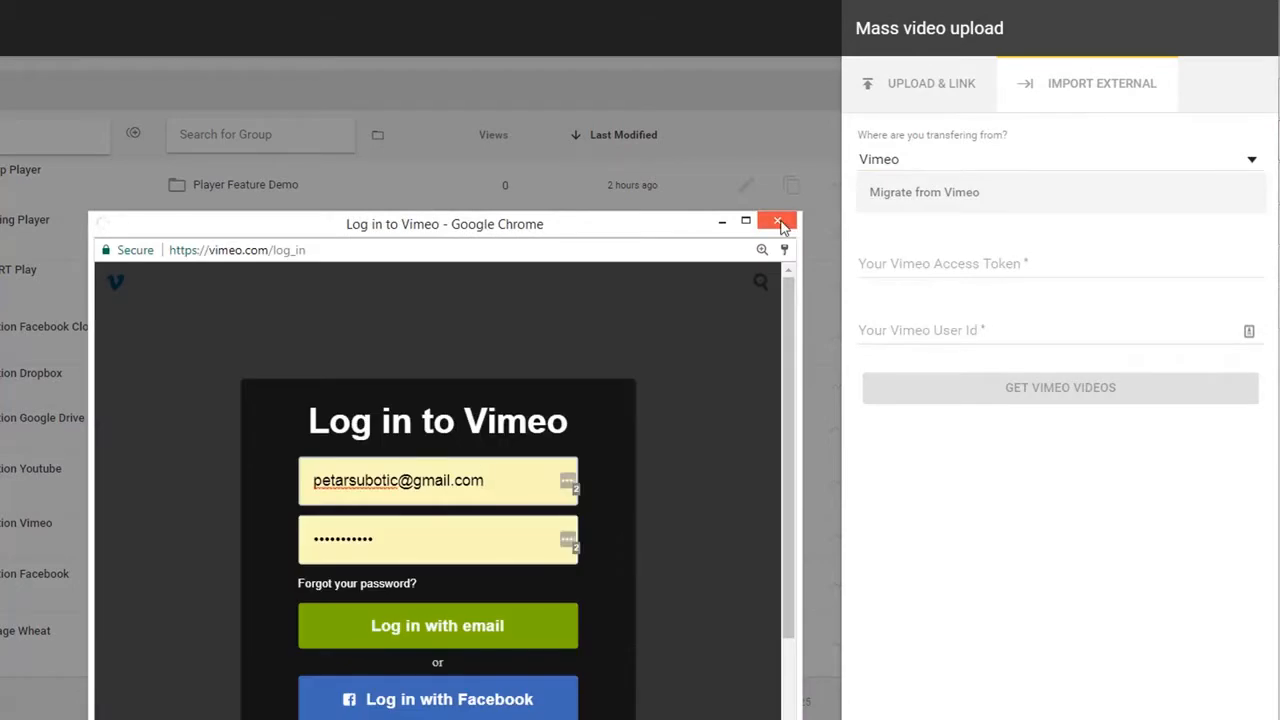
click(779, 222)
click(944, 95)
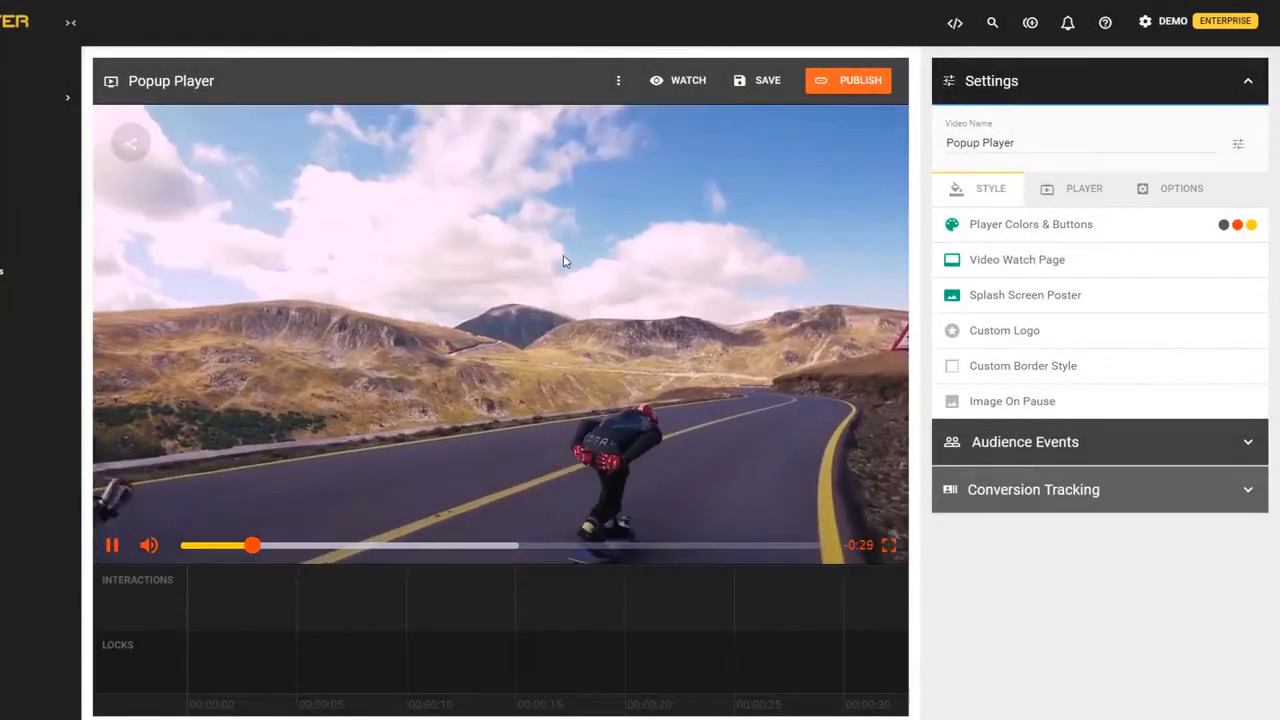
- Pause the Popup Player preview, check its clone/delete menu, and open the publish panel
click(494, 258)
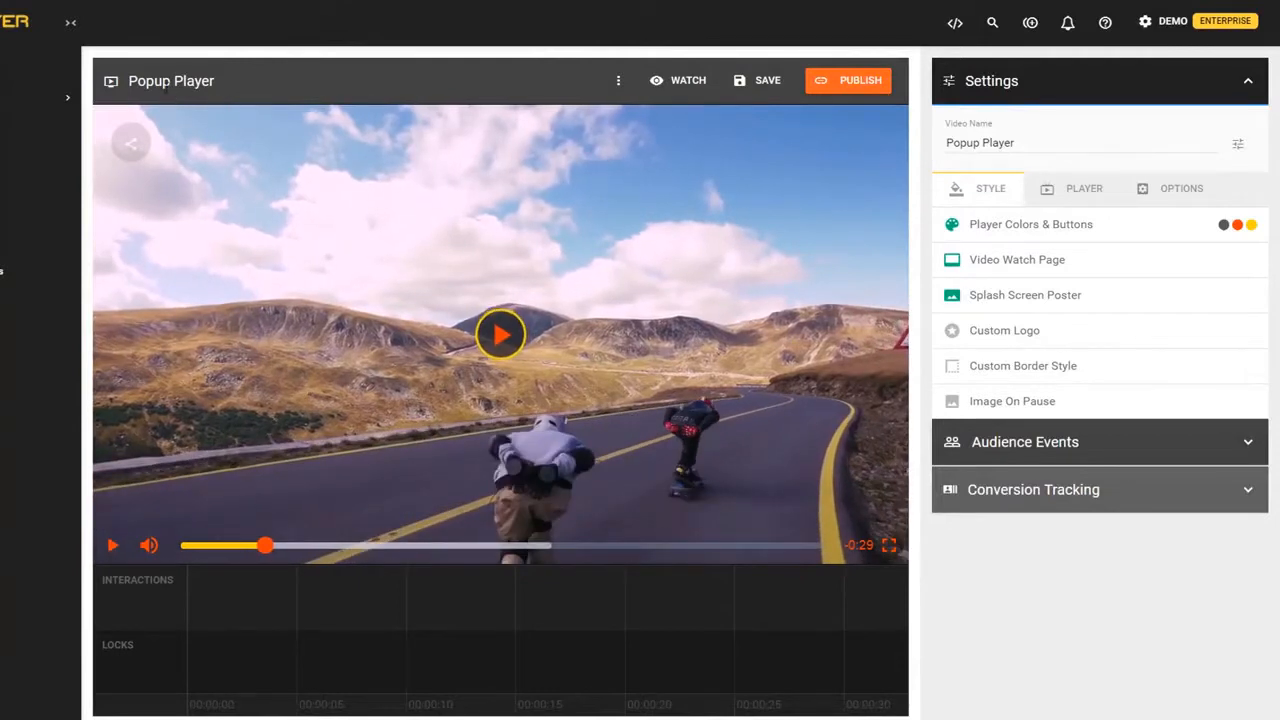
click(619, 86)
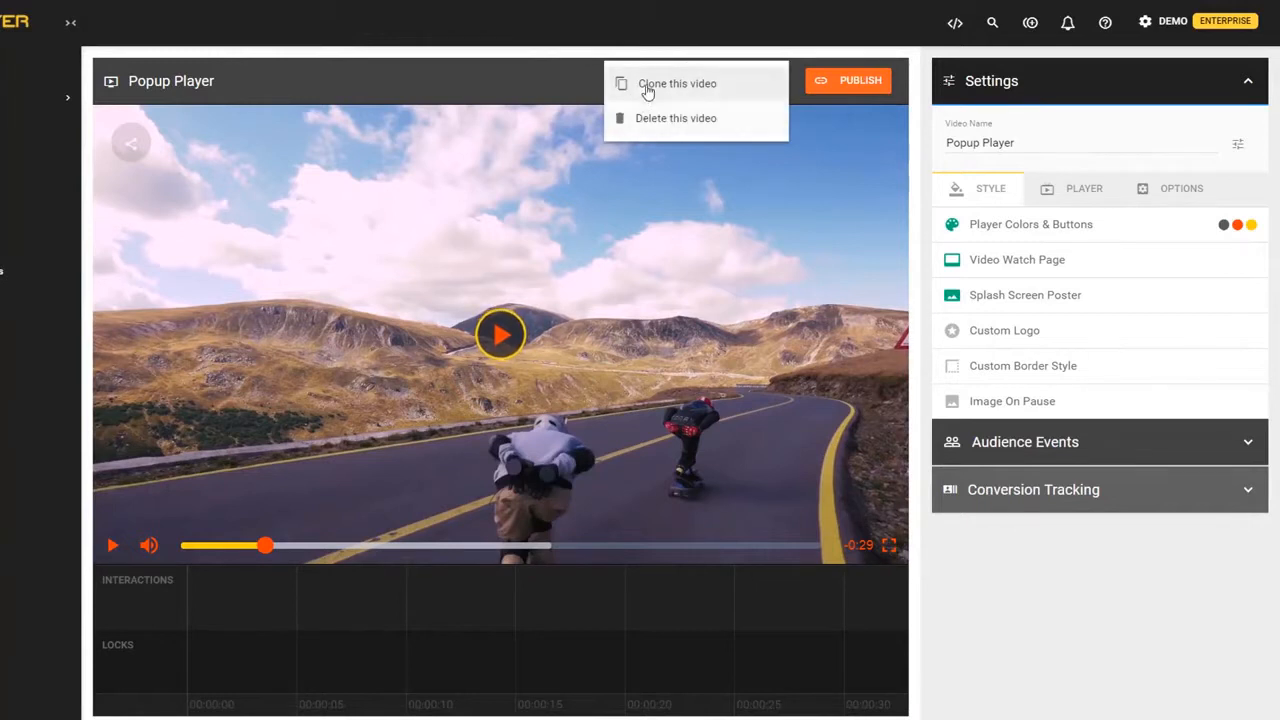
click(562, 88)
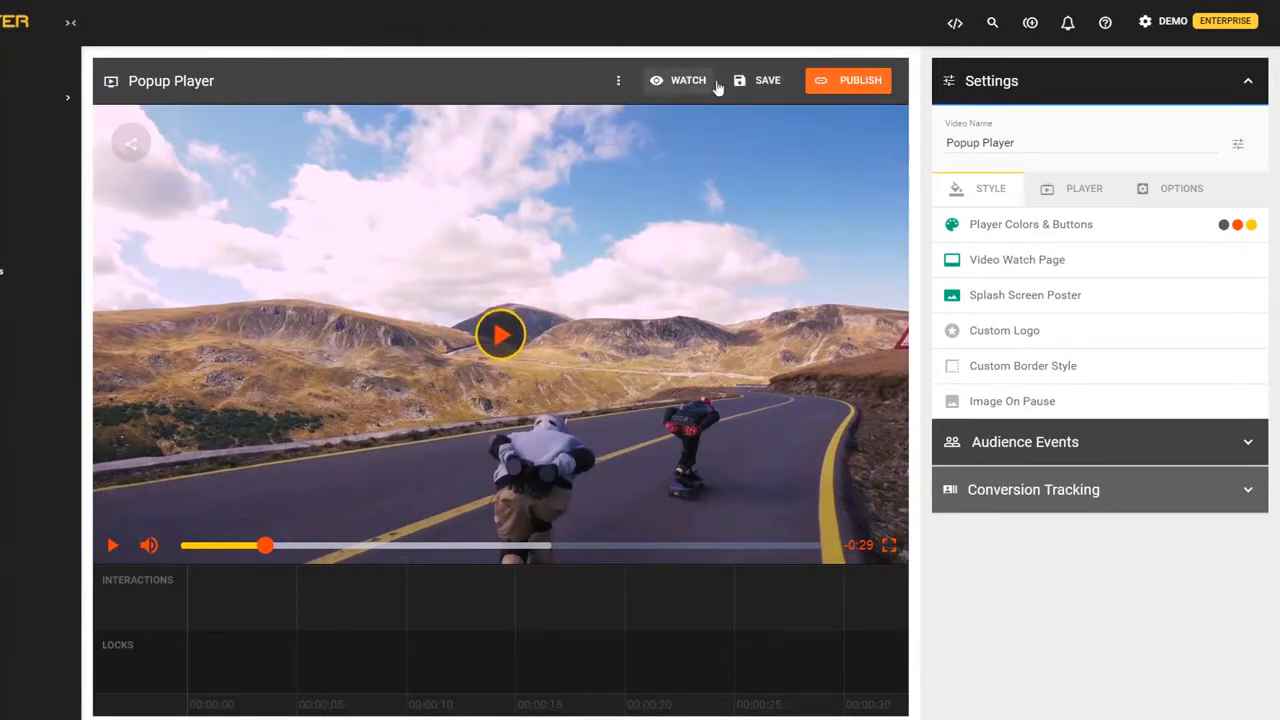
click(848, 84)
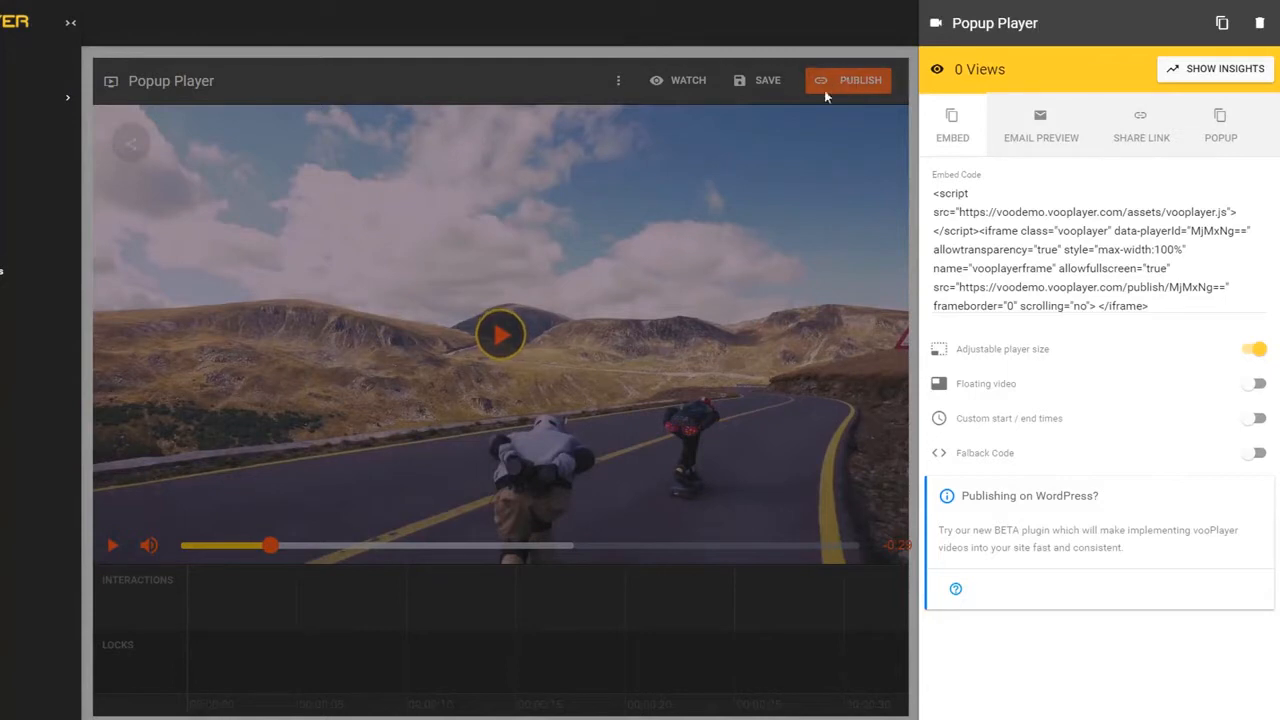
- Check Popup Player's Email Preview, Popup code and Embed code, then close the publish panel
click(1036, 133)
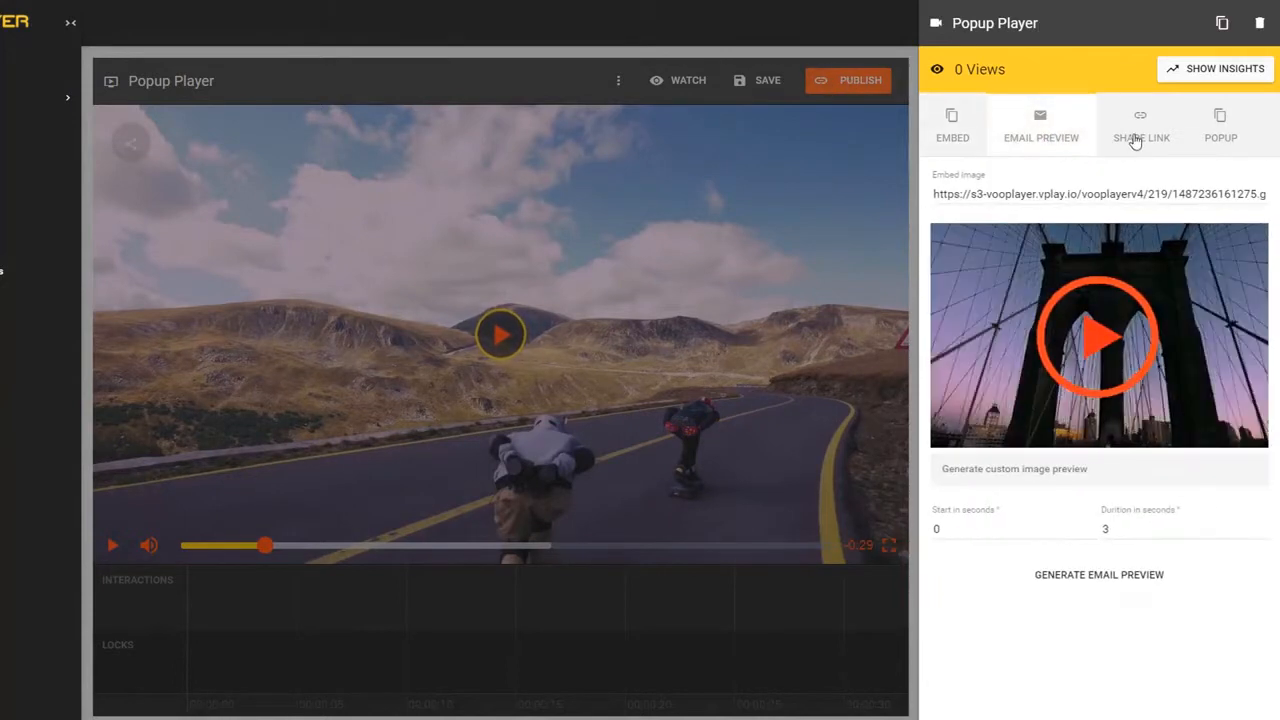
click(1220, 125)
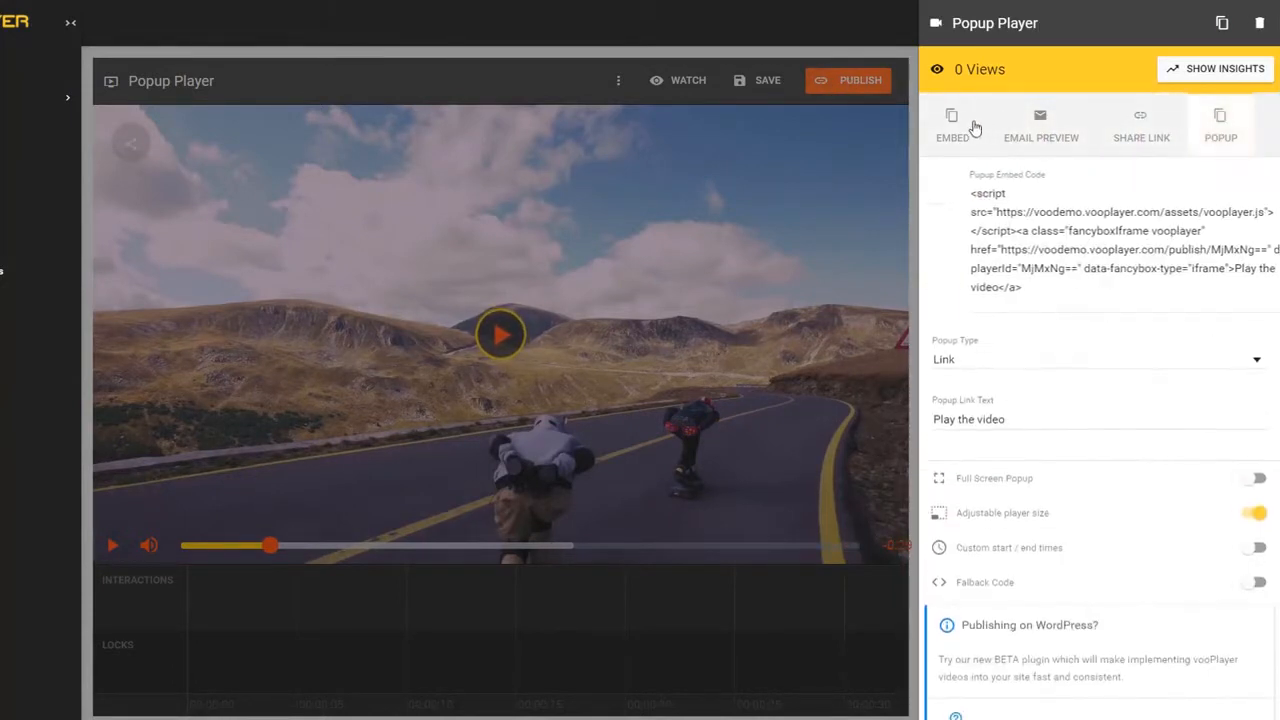
click(951, 128)
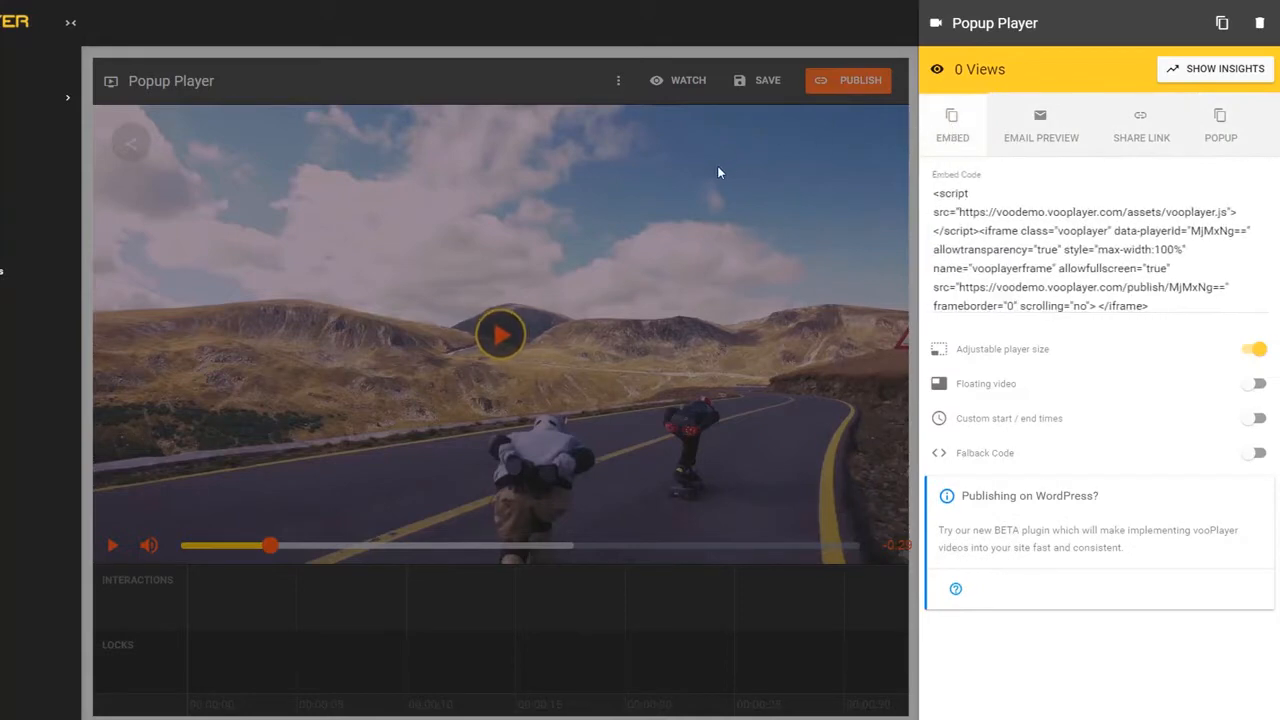
click(717, 165)
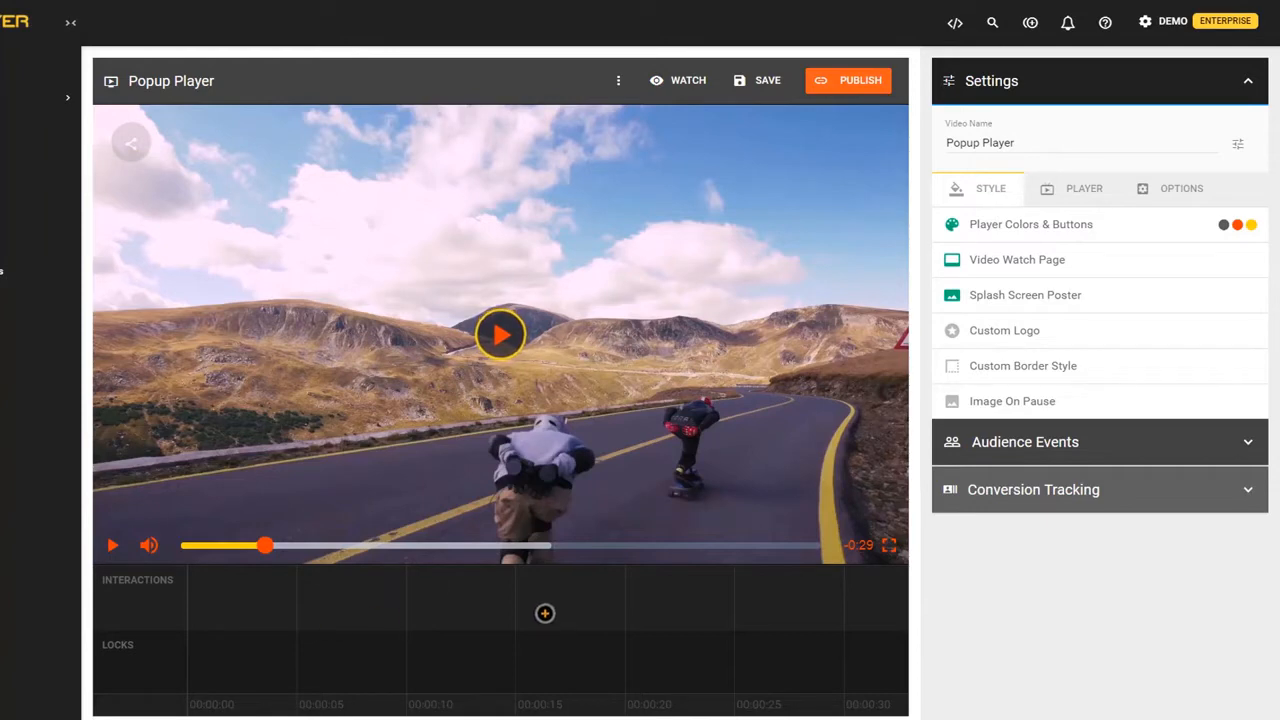
click(1025, 441)
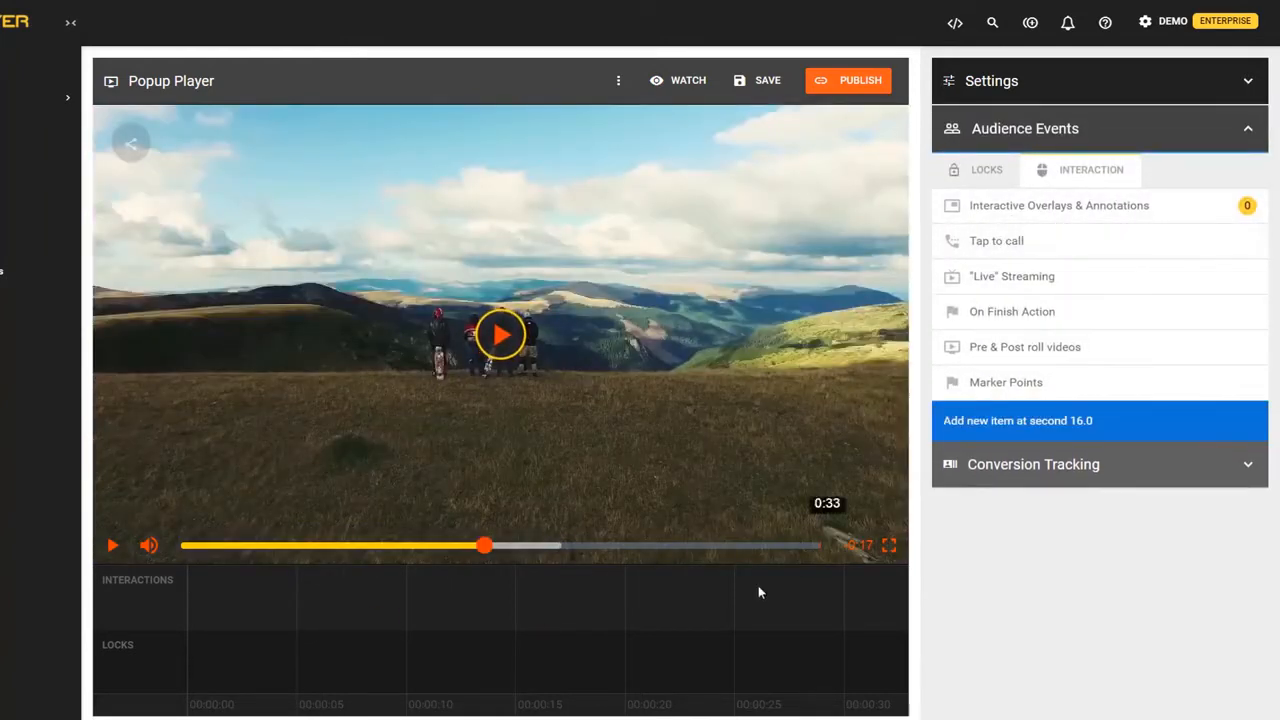
click(699, 656)
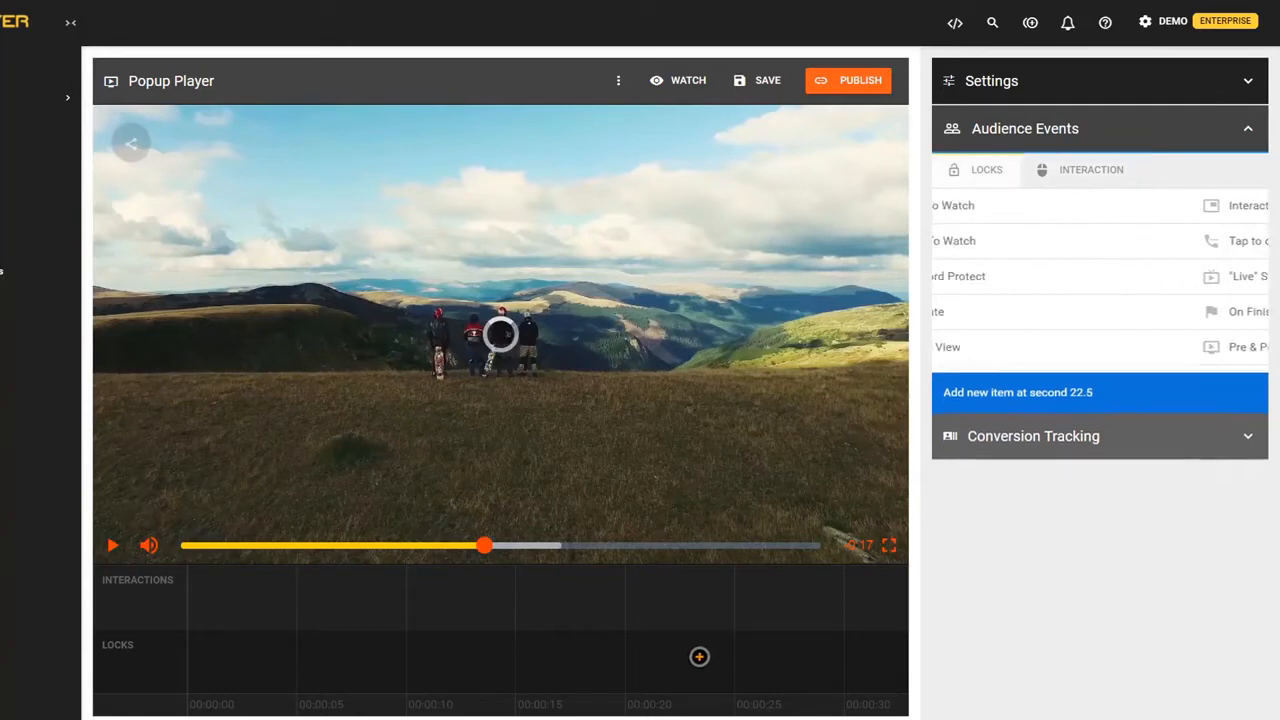
click(810, 585)
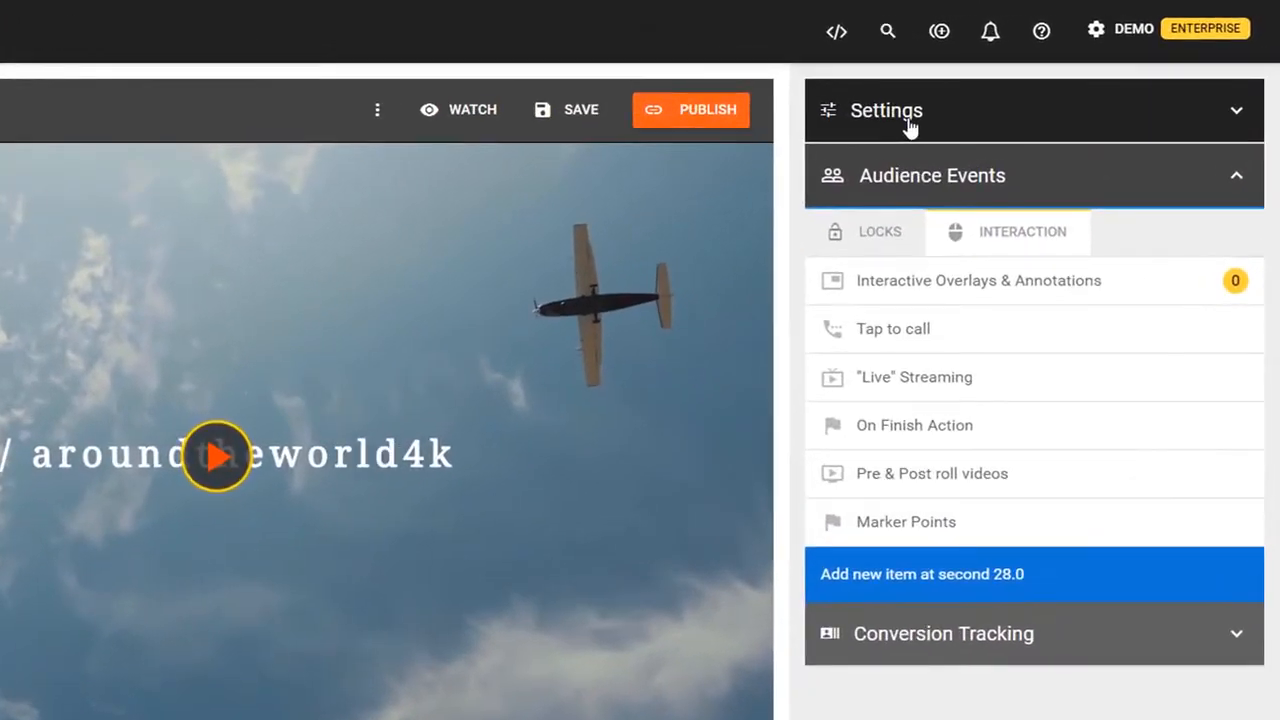
click(1006, 93)
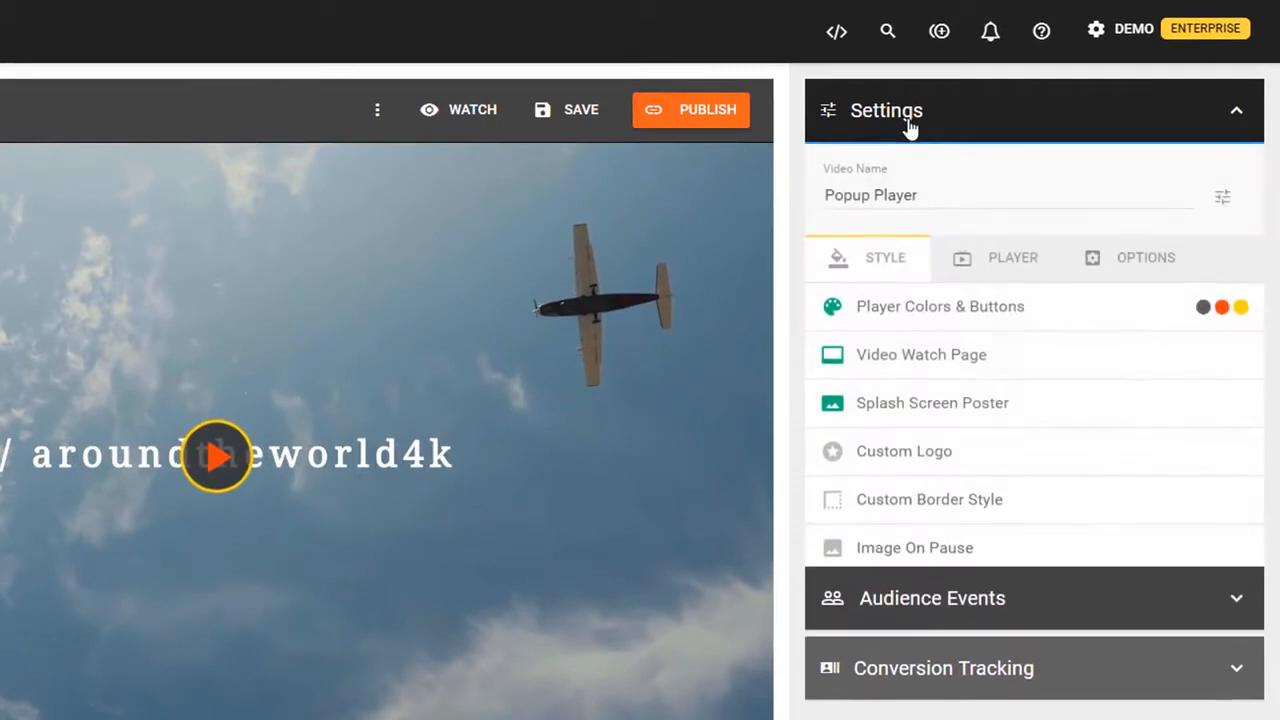
click(988, 258)
click(1131, 258)
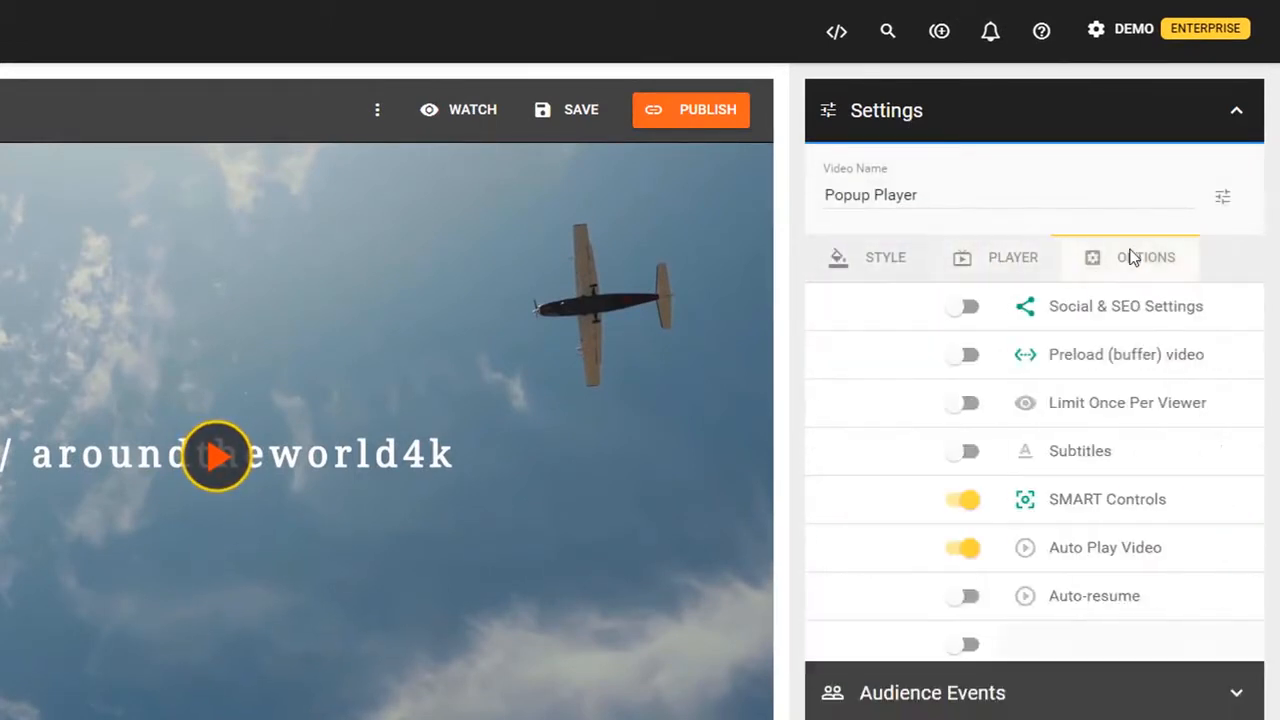
click(880, 262)
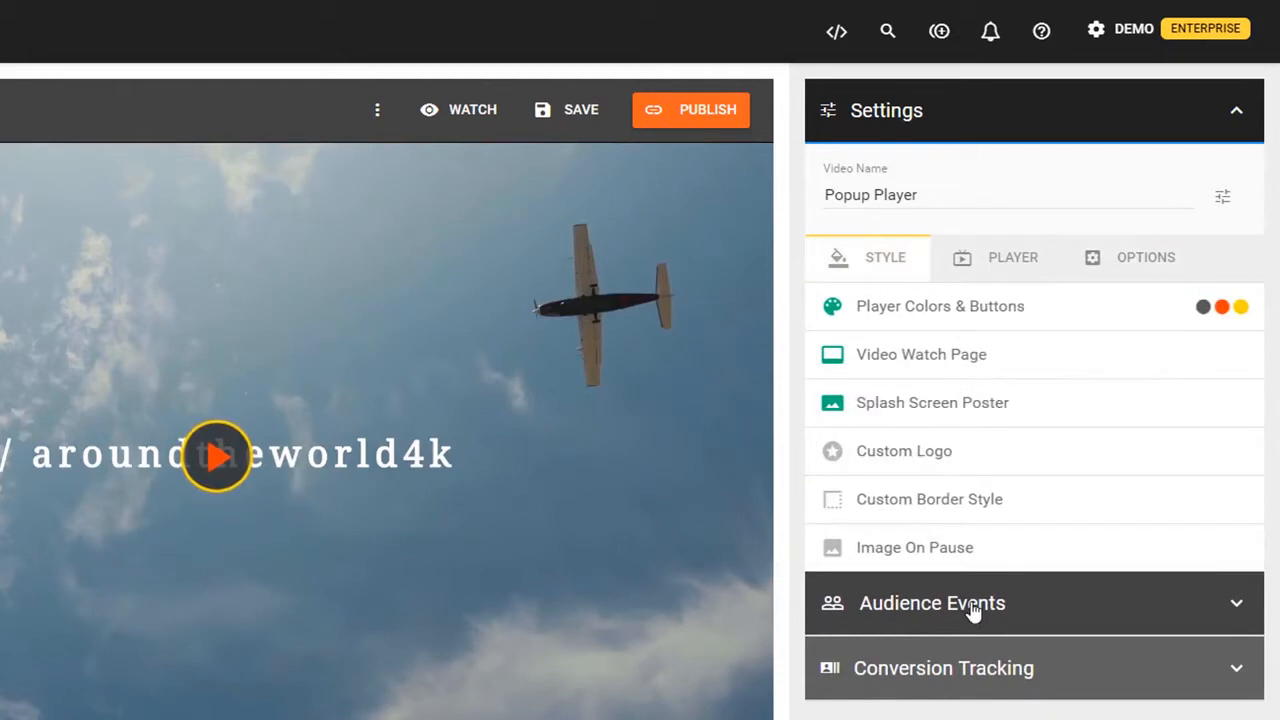
click(971, 608)
click(971, 636)
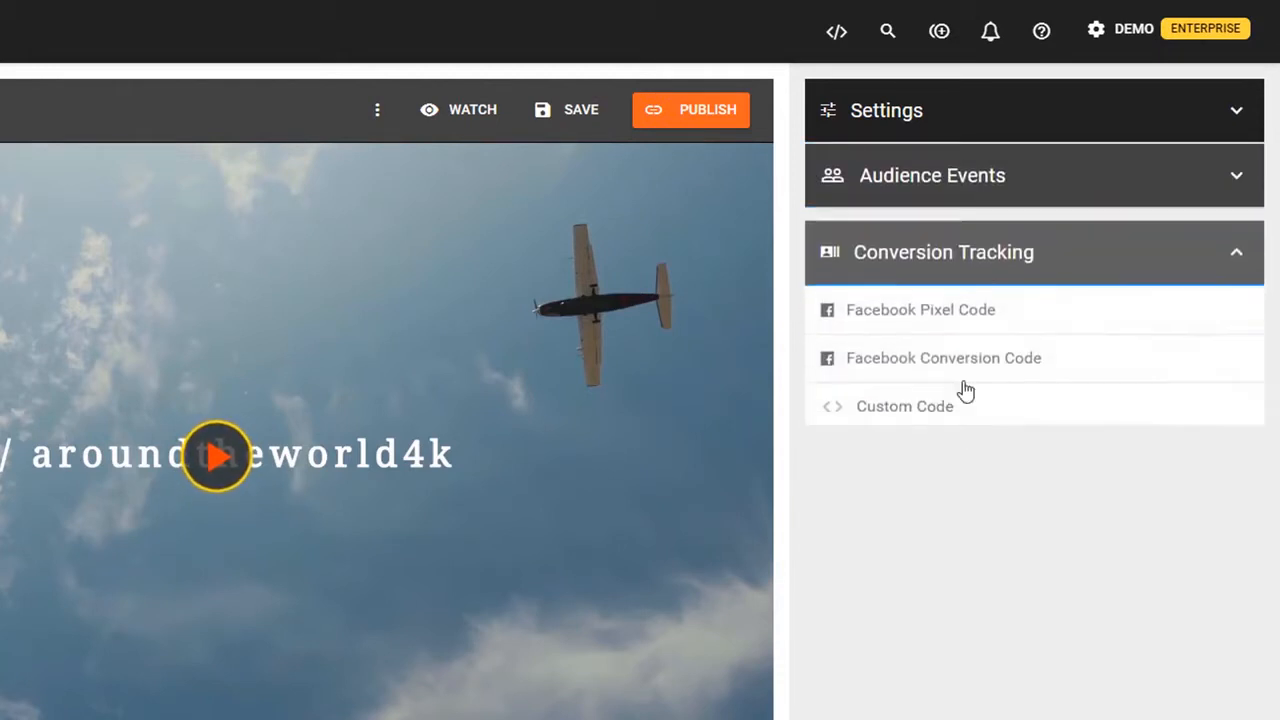
click(915, 116)
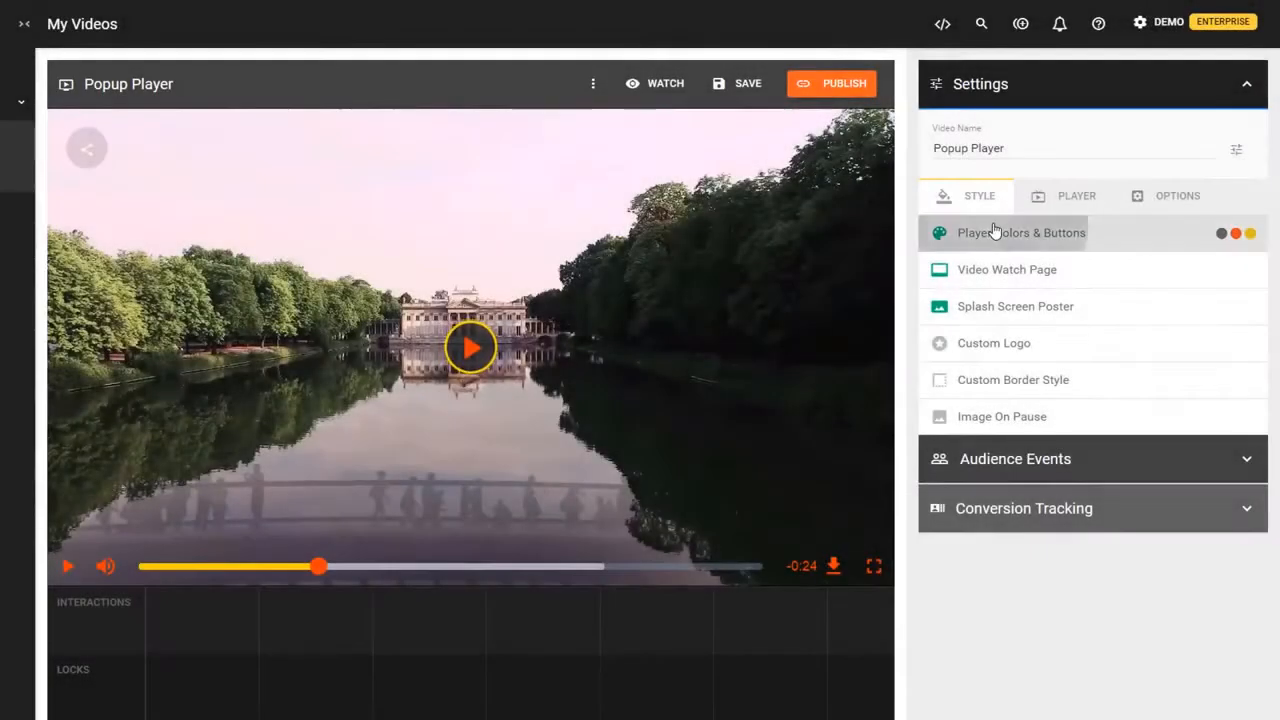
- Try the Vooplayer Modern and Basic saved themes, then apply Vooplayer Bright to Popup Player
click(993, 231)
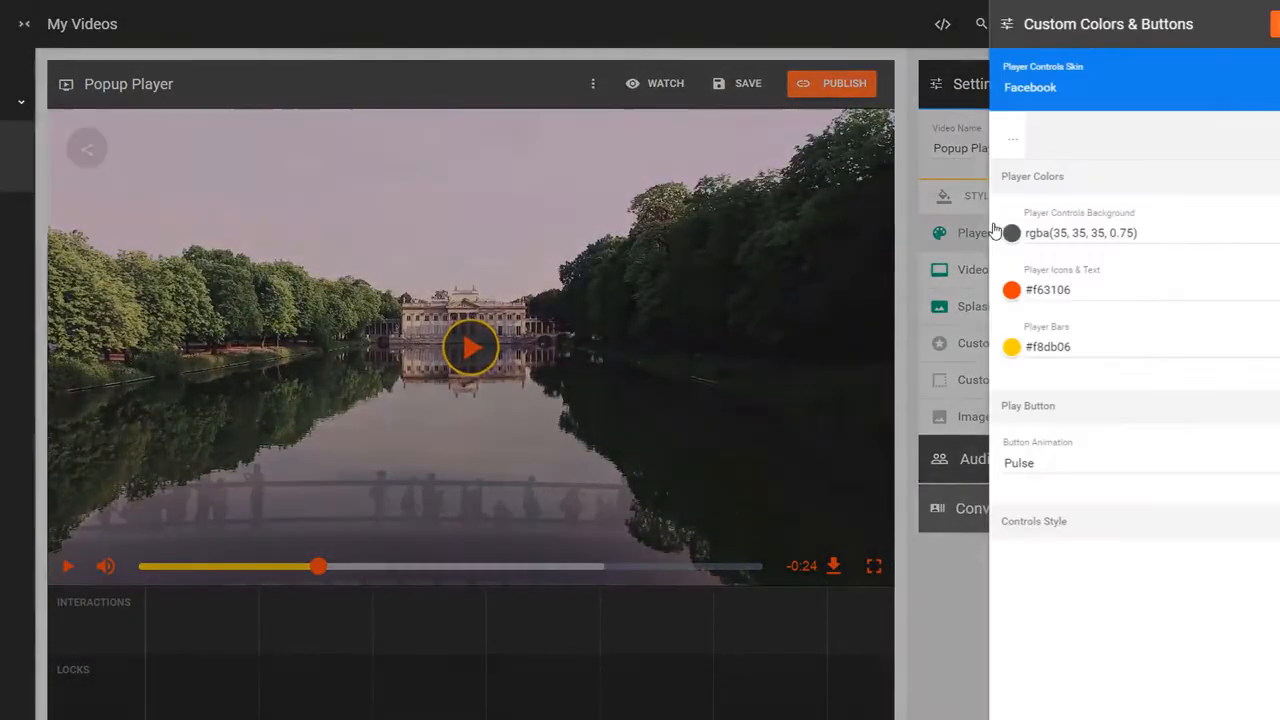
click(1103, 149)
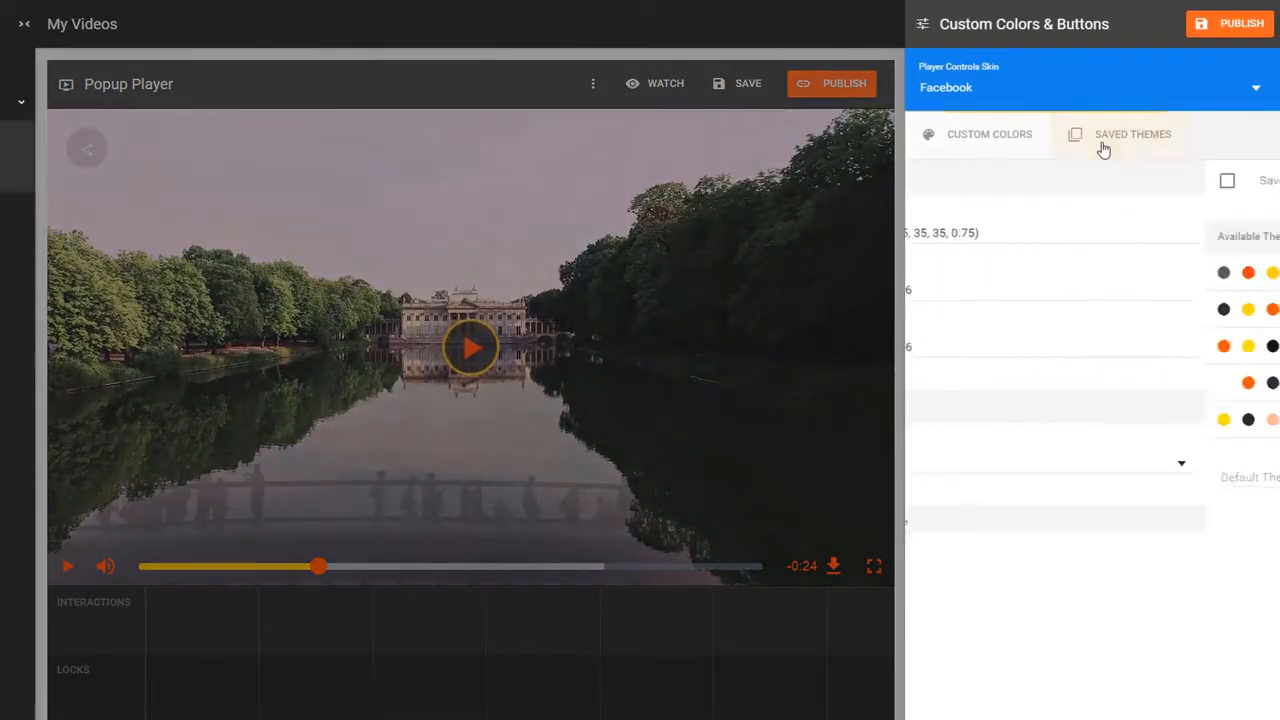
click(1046, 423)
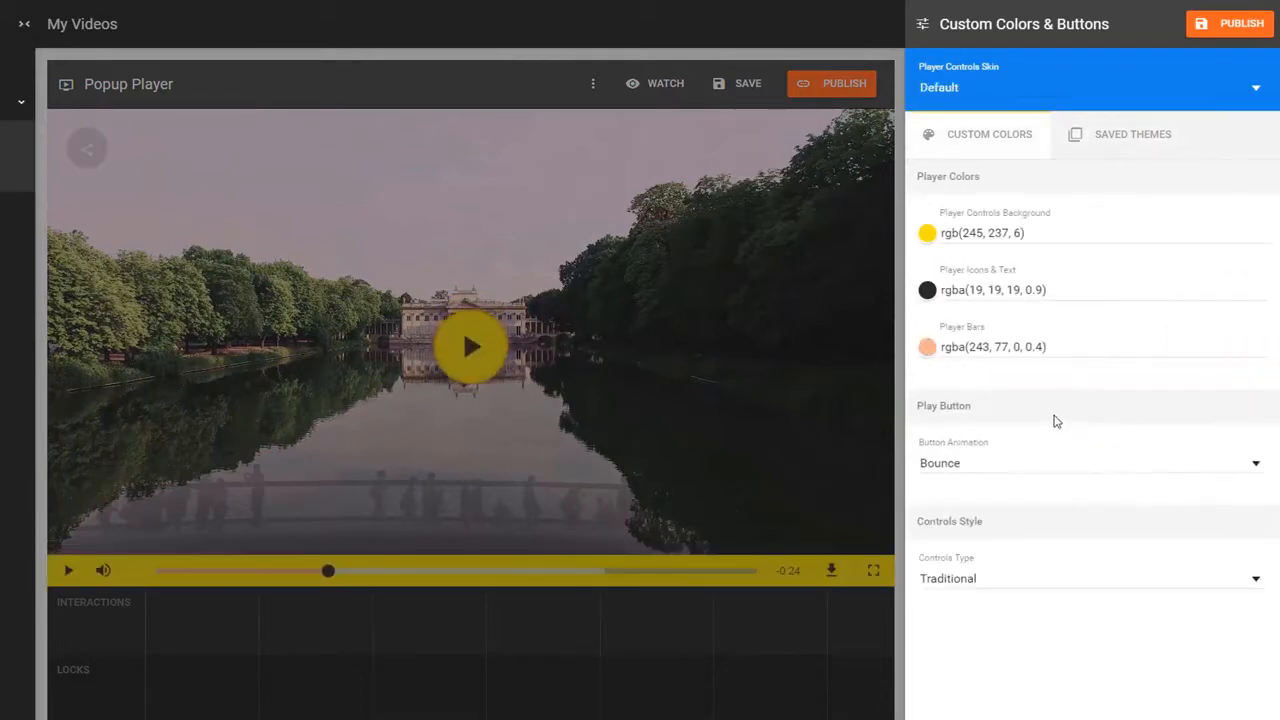
click(1110, 152)
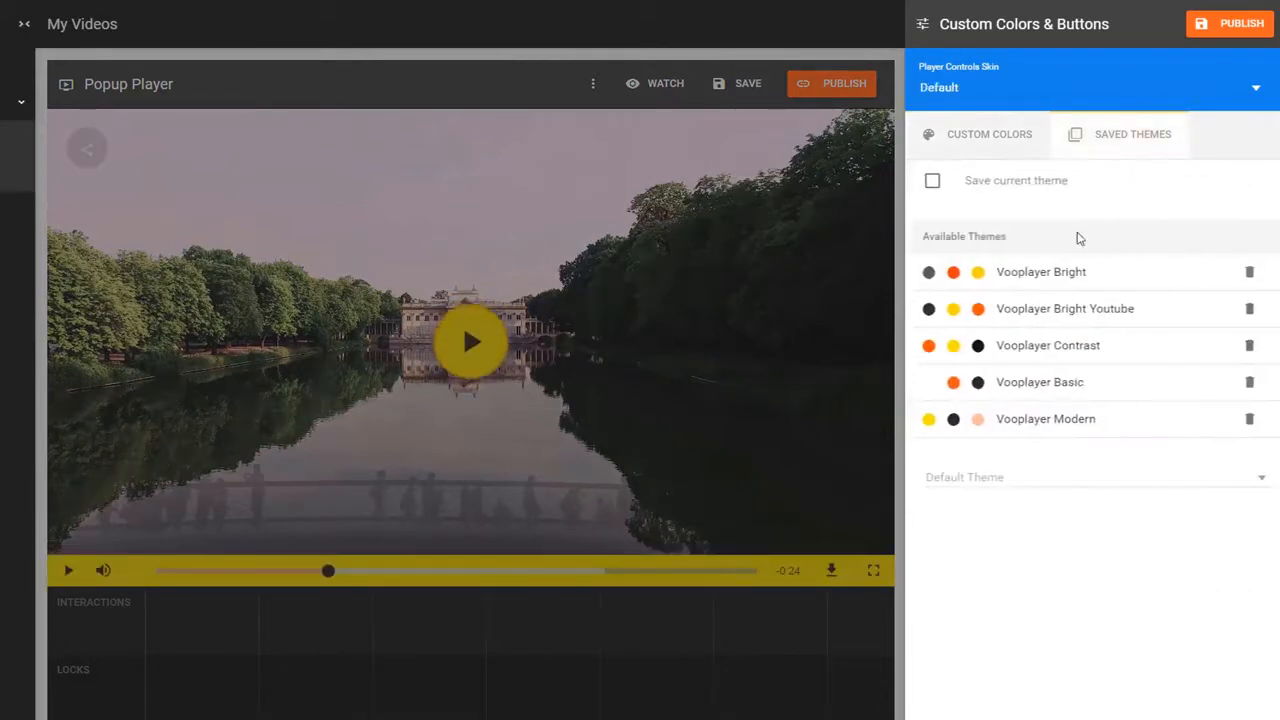
click(1040, 380)
click(1087, 149)
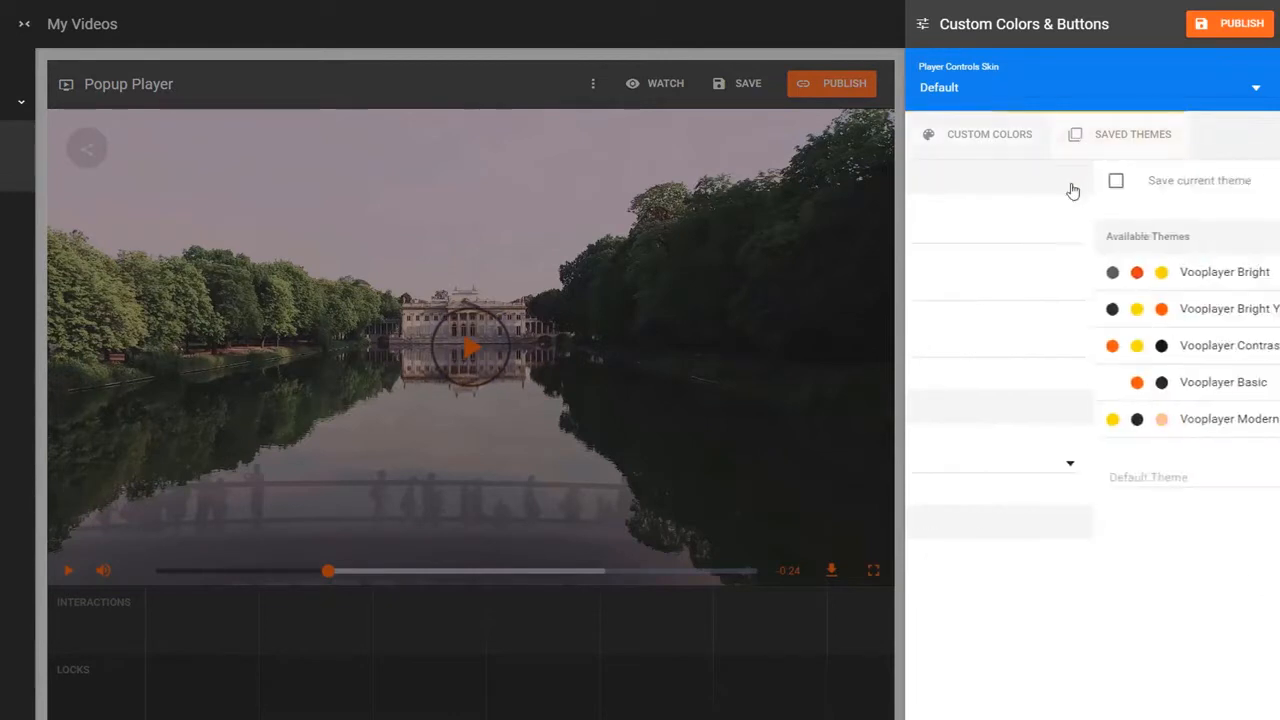
click(1020, 275)
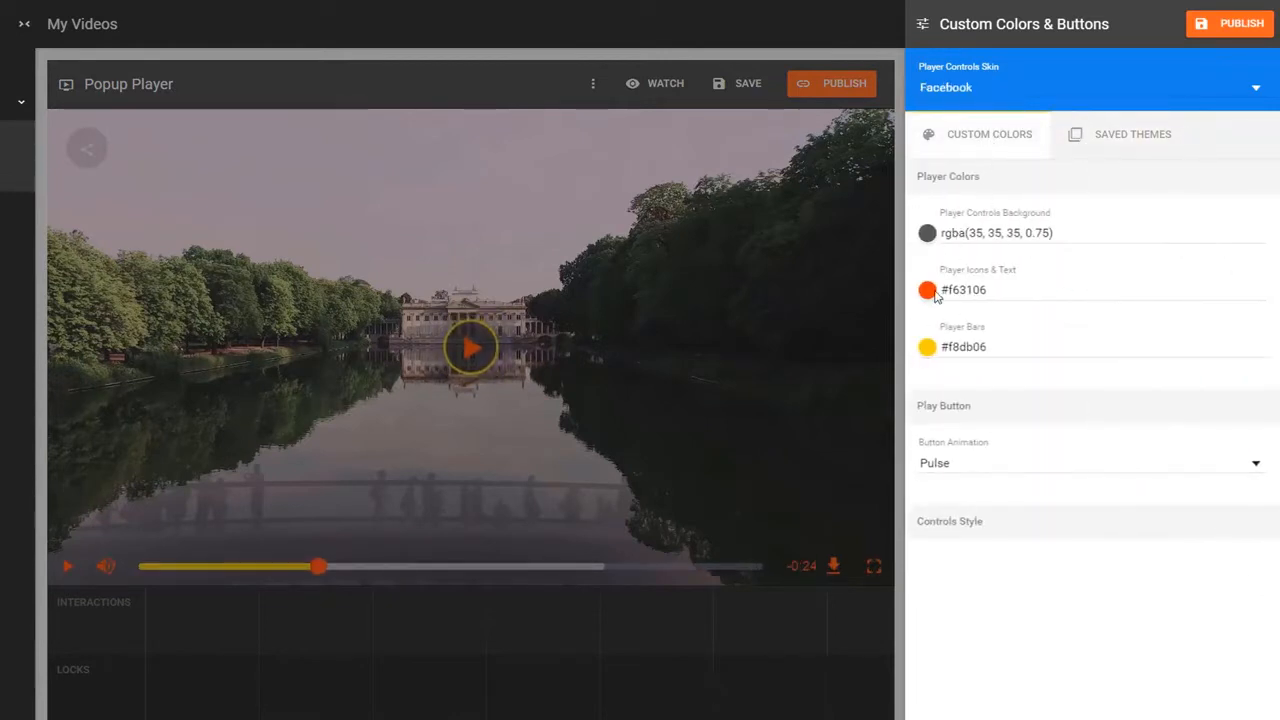
- Set the player icons and text colour to cyan #06f5ed, close the panel, and play the preview
click(927, 290)
drag(644, 392, 619, 390)
click(626, 556)
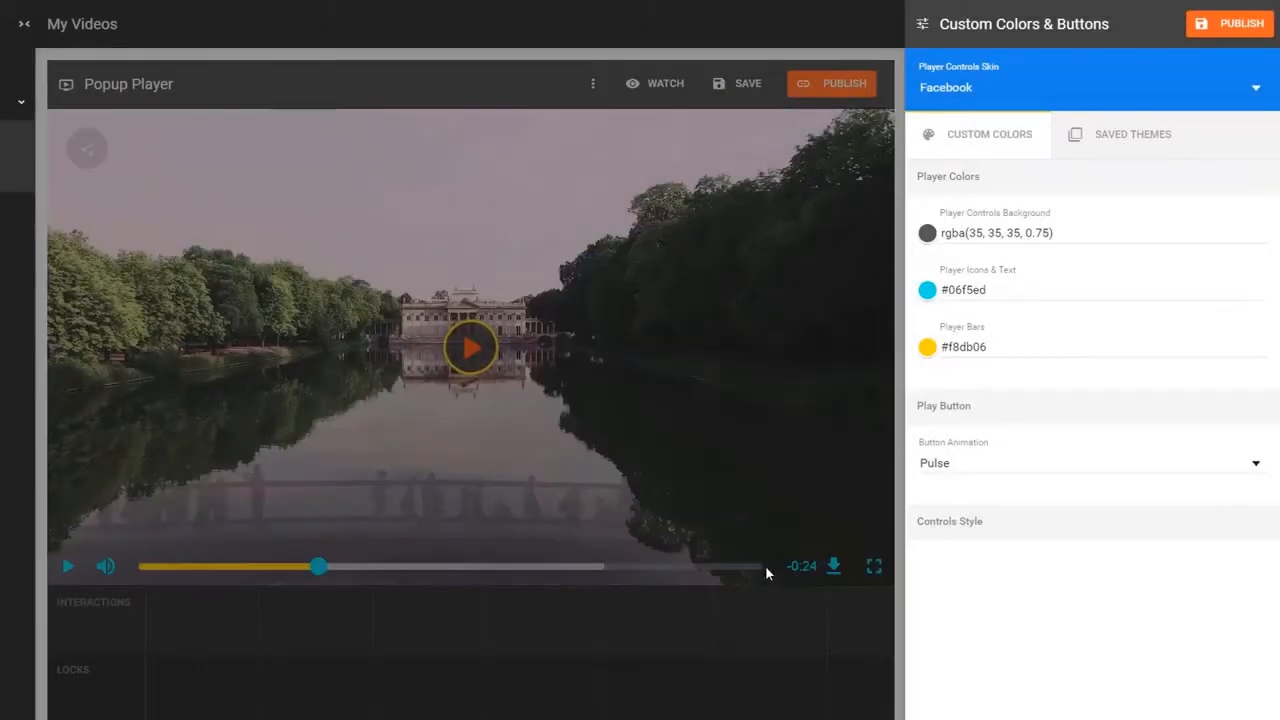
click(651, 376)
click(500, 352)
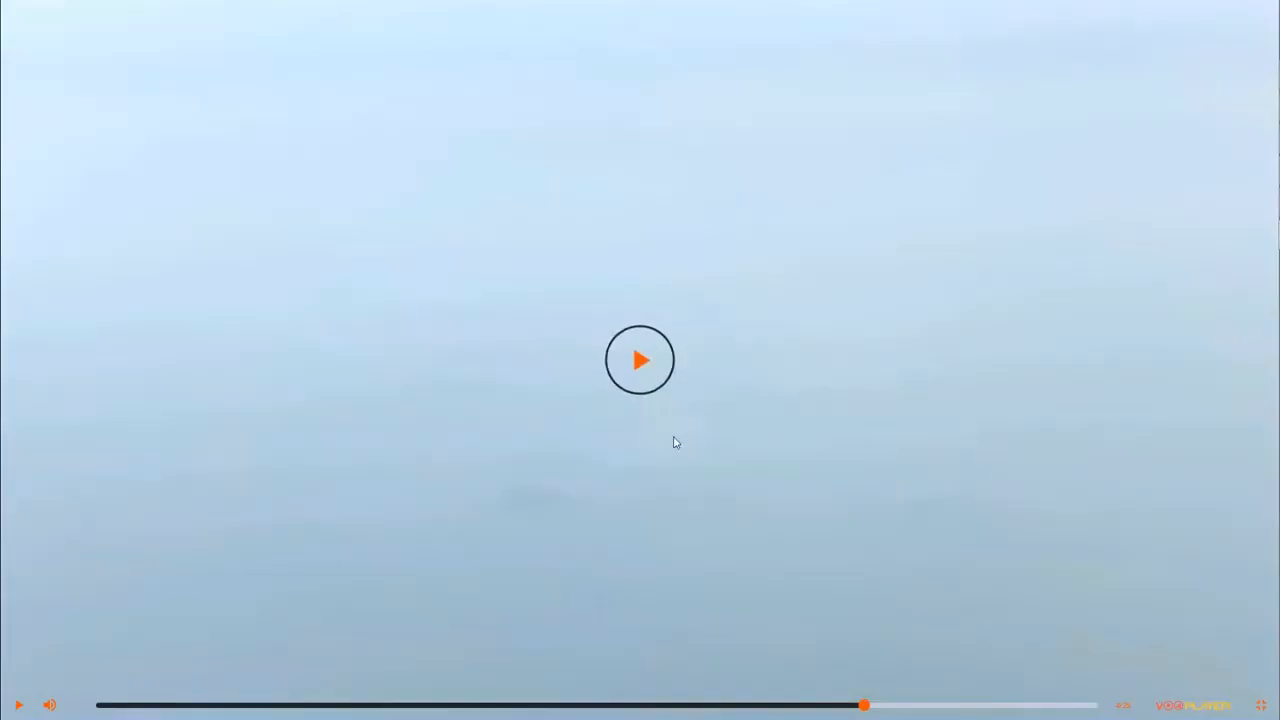
- Play the water-drop, fireworks and network-particles demos, seeking fireworks to about 0:15 and back to 0:09
click(640, 360)
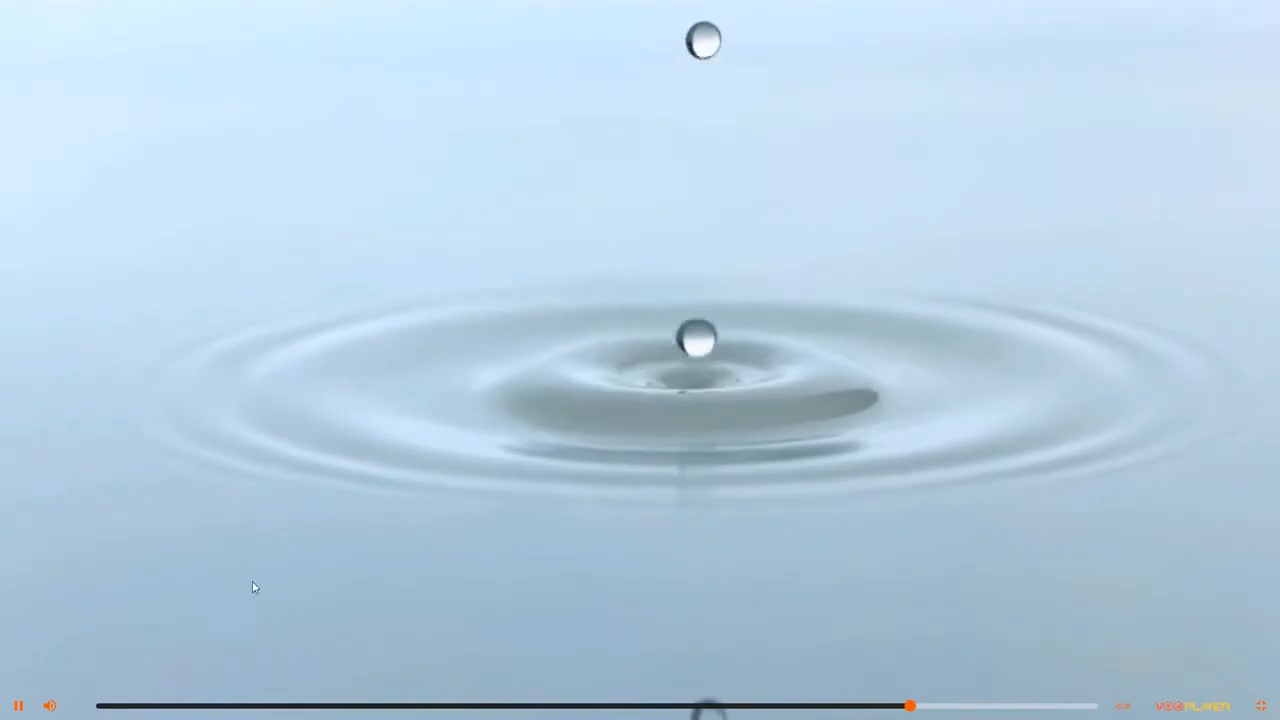
click(640, 357)
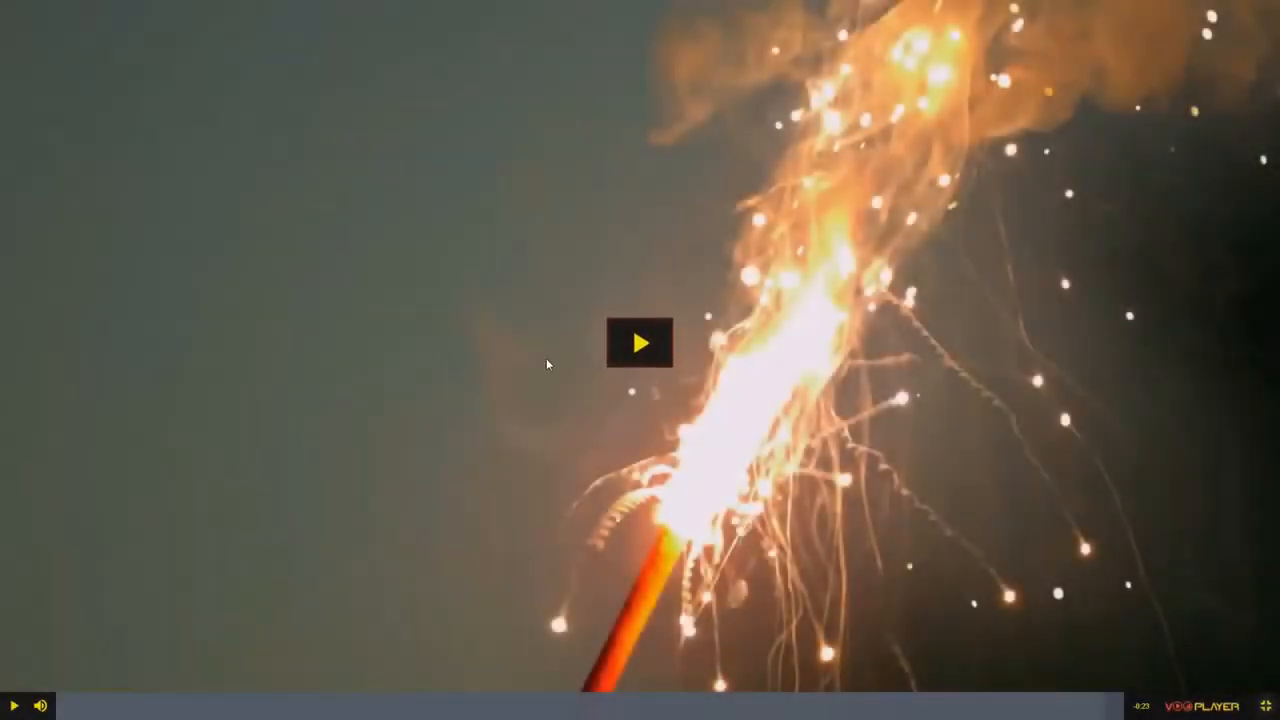
click(610, 354)
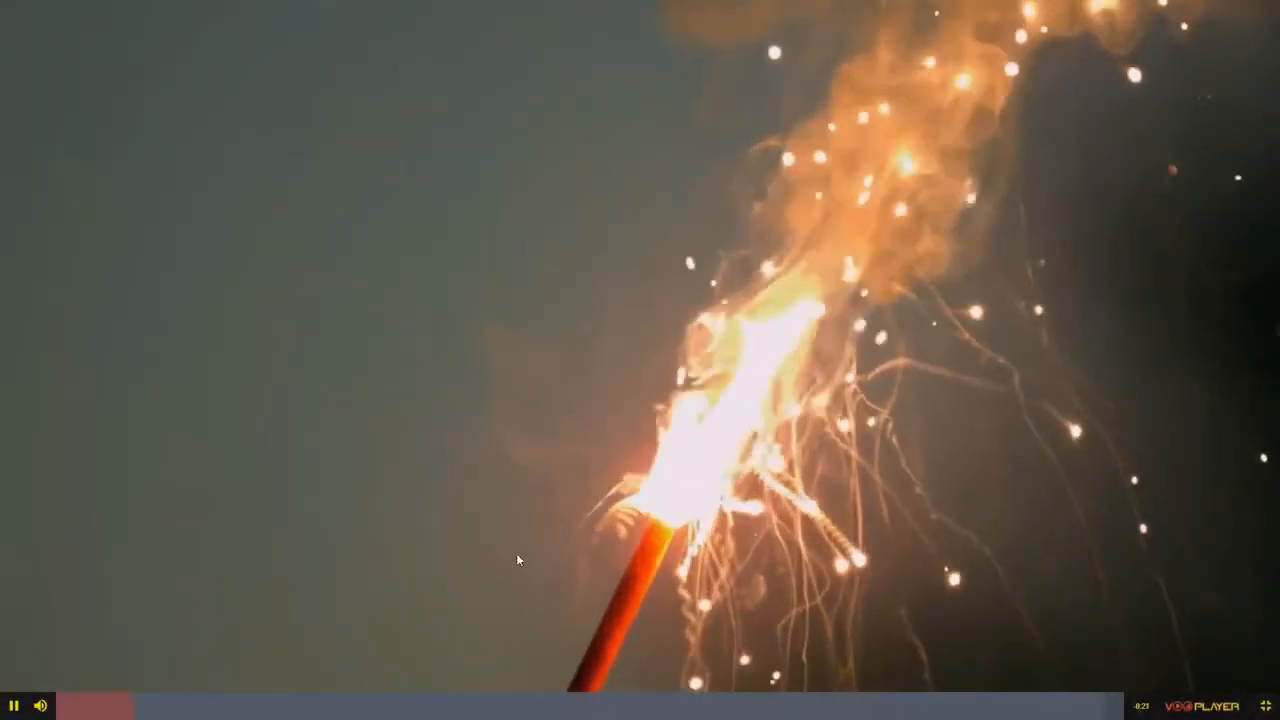
click(757, 714)
click(489, 709)
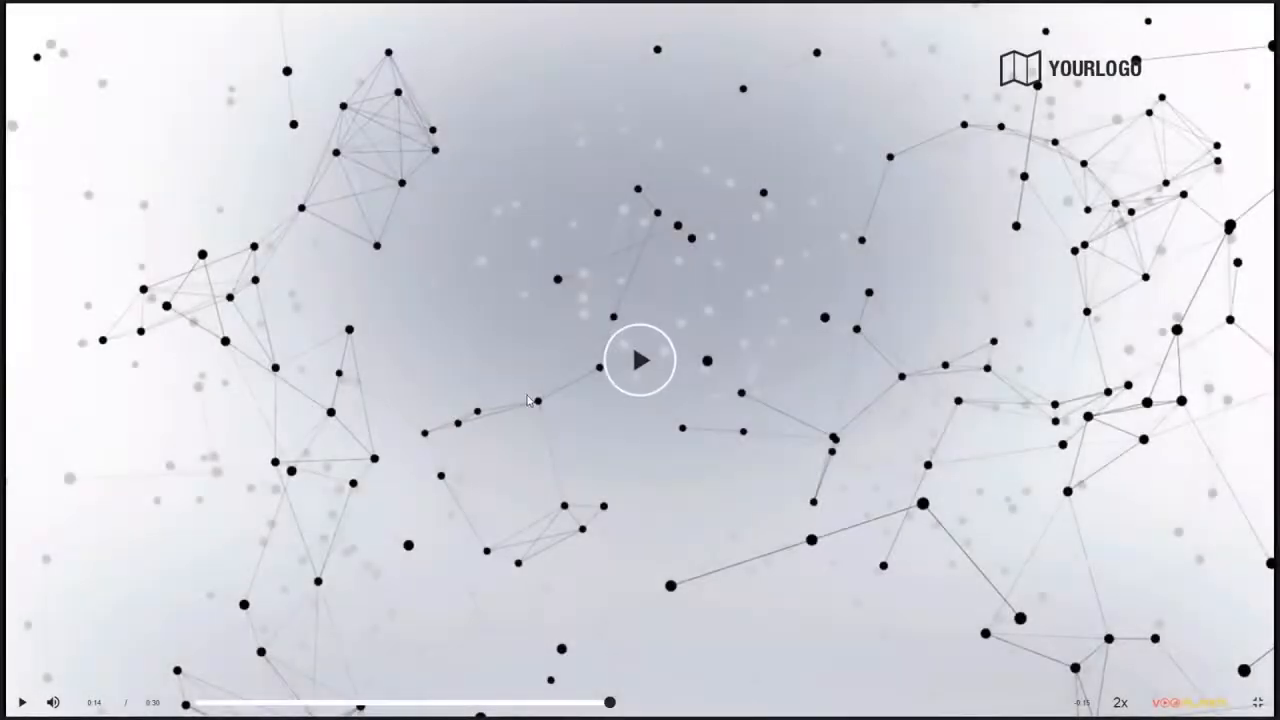
click(632, 345)
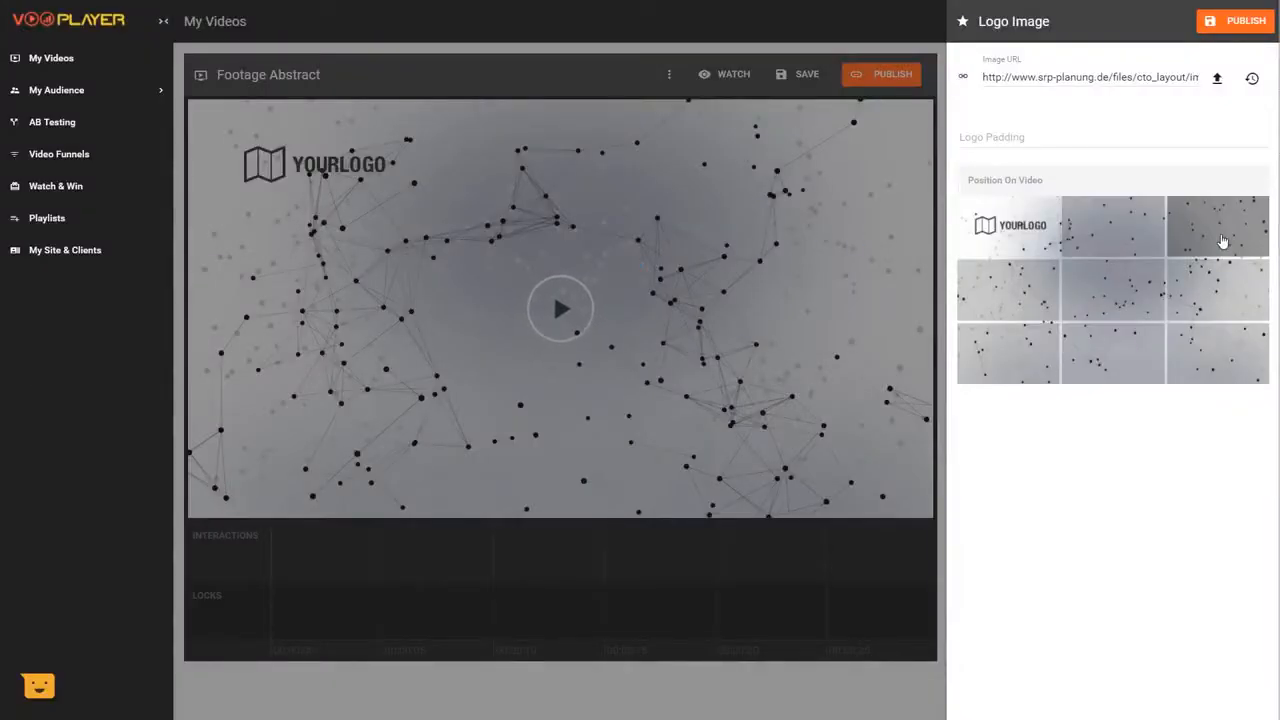
- Position the YOURLOGO watermark in the top-right corner of the Footage Abstract video
click(1224, 238)
click(1030, 240)
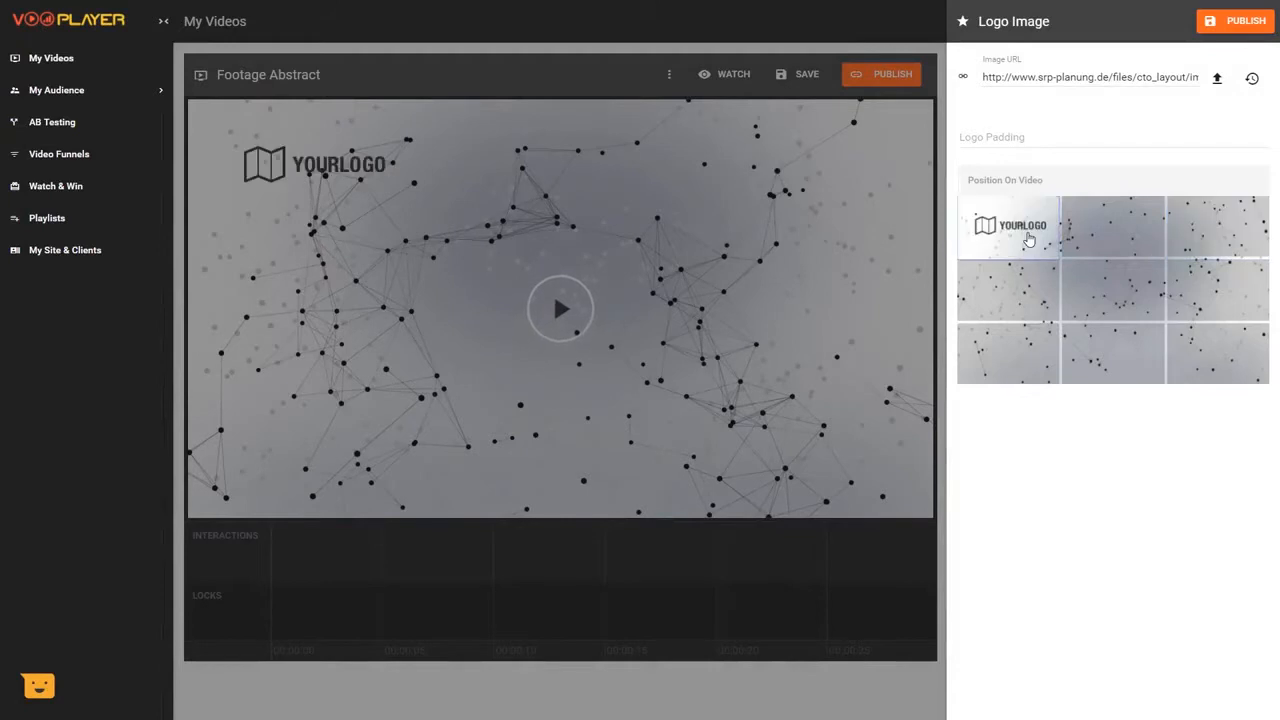
click(1204, 230)
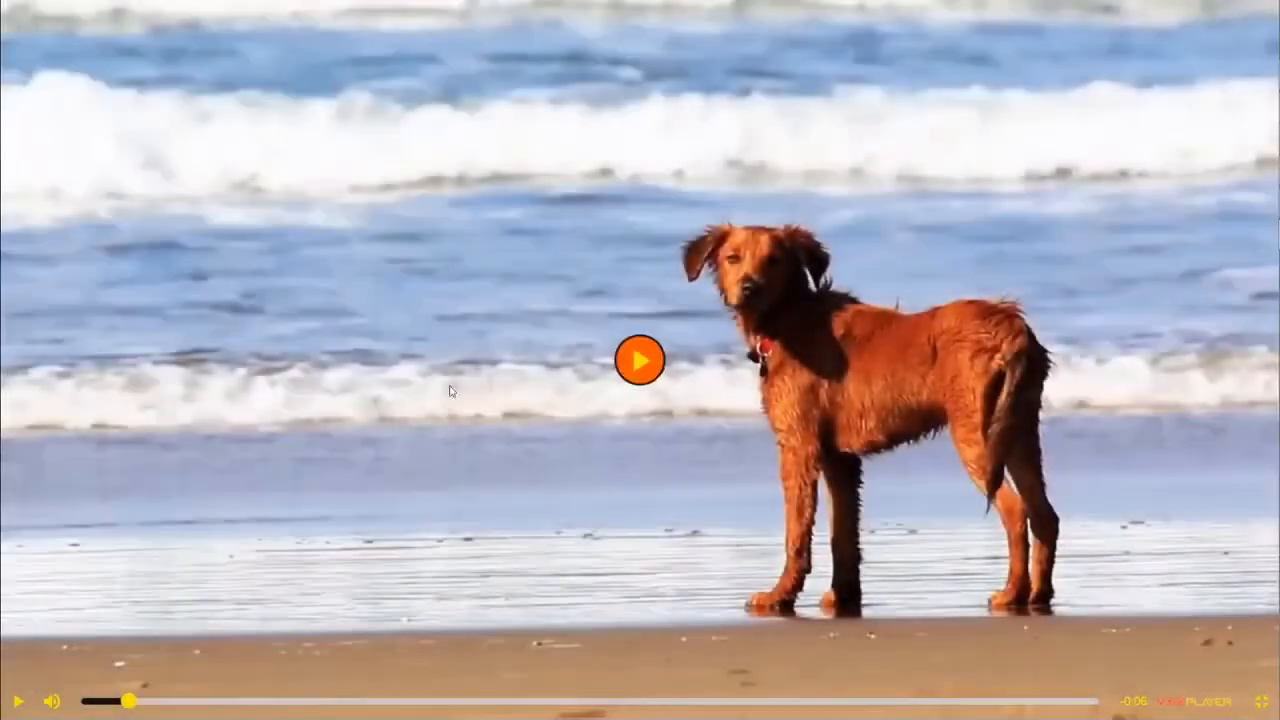
- Play the dog video and autofill the First Name, Last name and Email form to continue watching
click(636, 359)
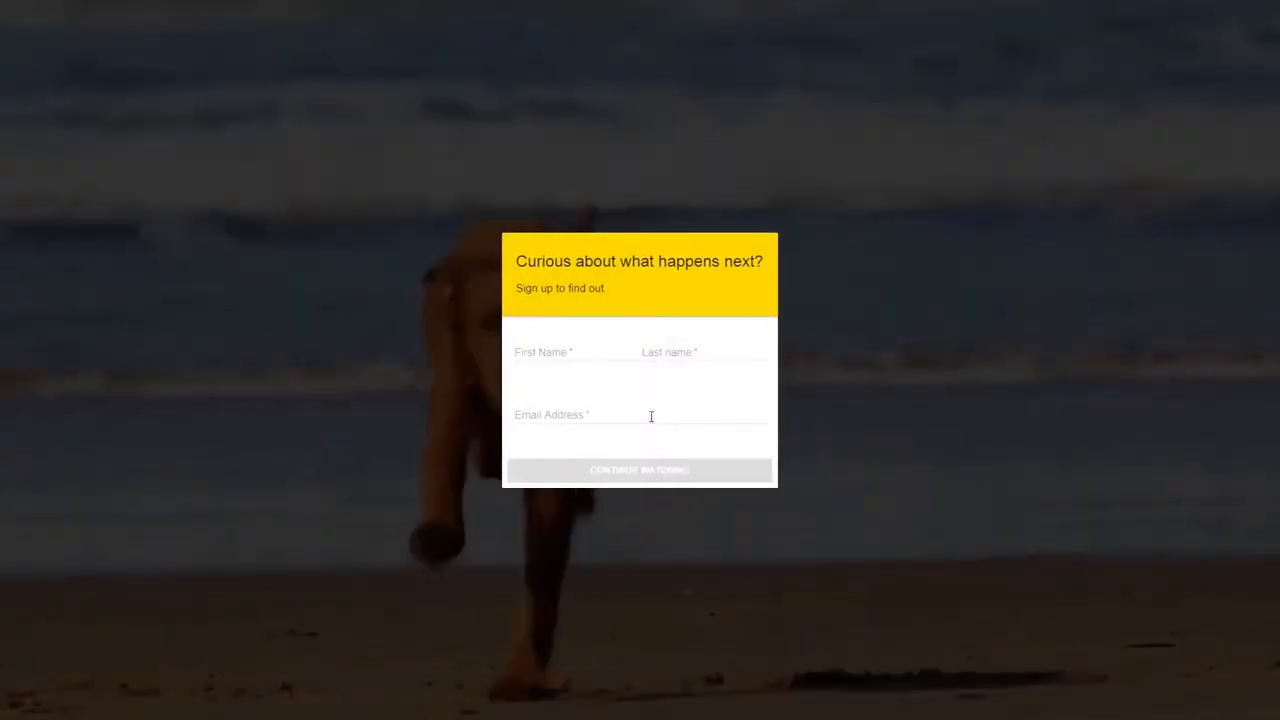
click(573, 358)
text(P)
click(566, 370)
click(637, 476)
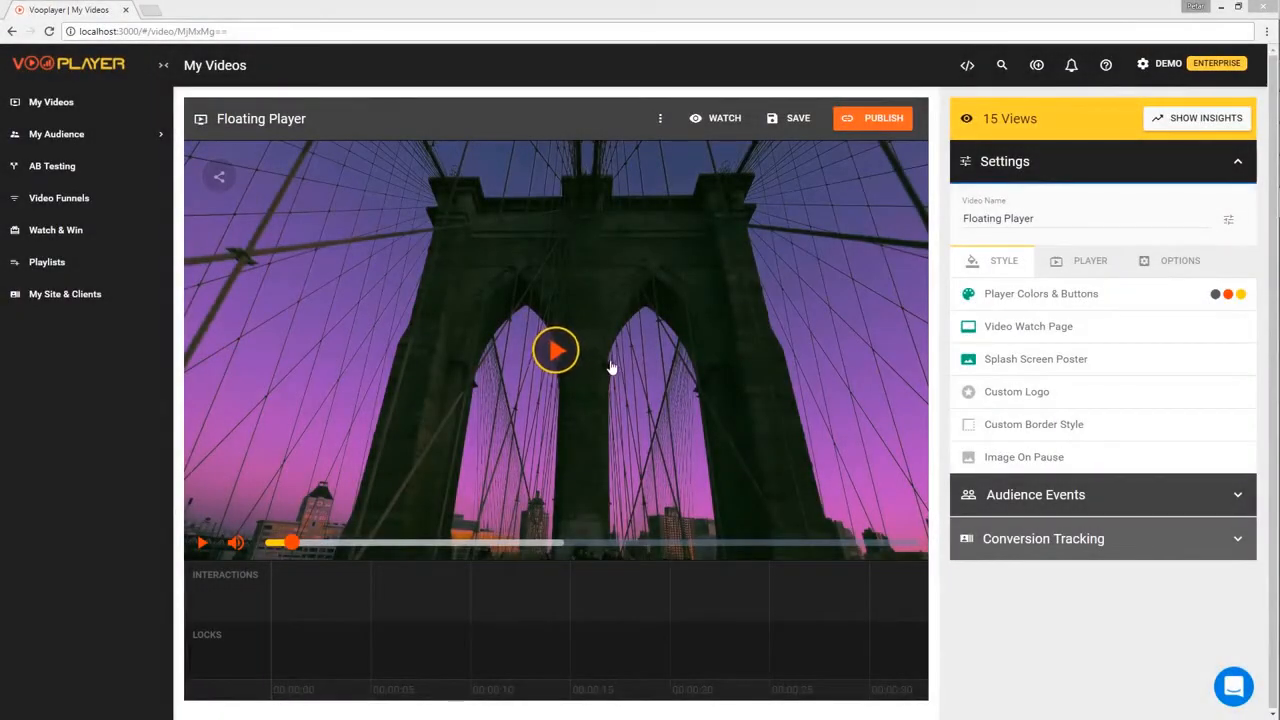
- In the PLAYER tab, try hiding the player controls and the timeline, then restore both
click(1075, 260)
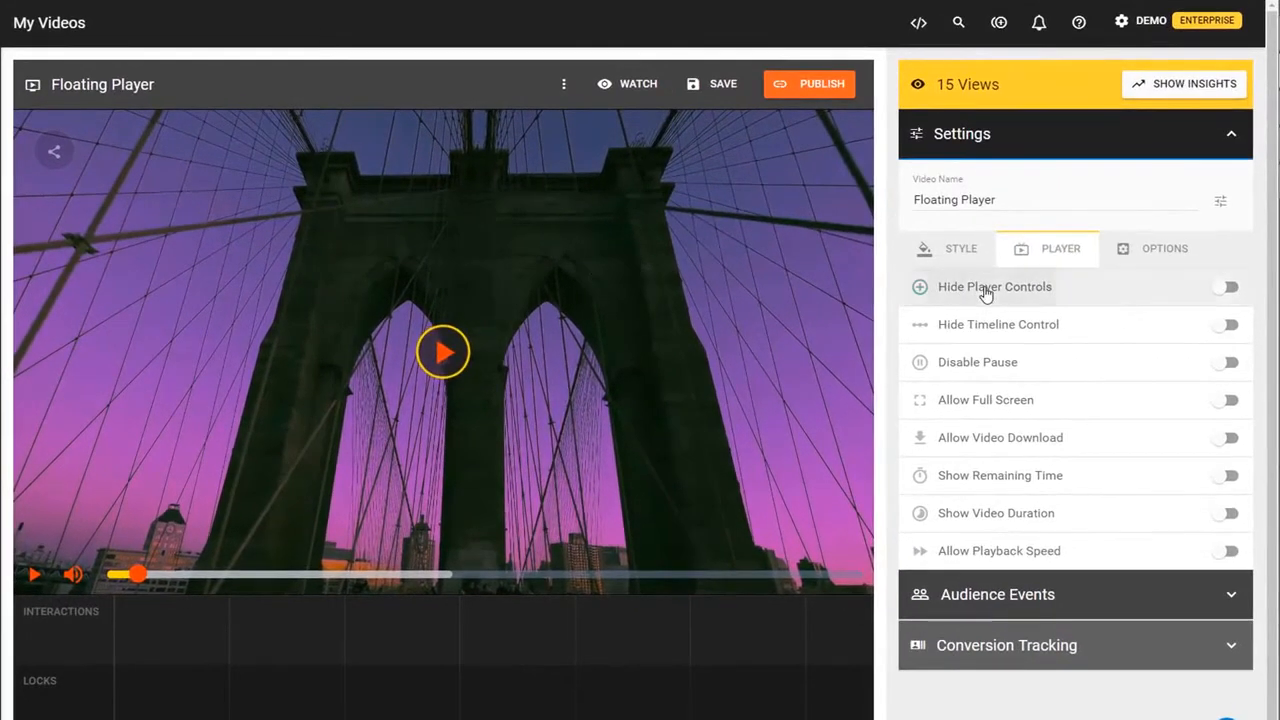
click(1030, 294)
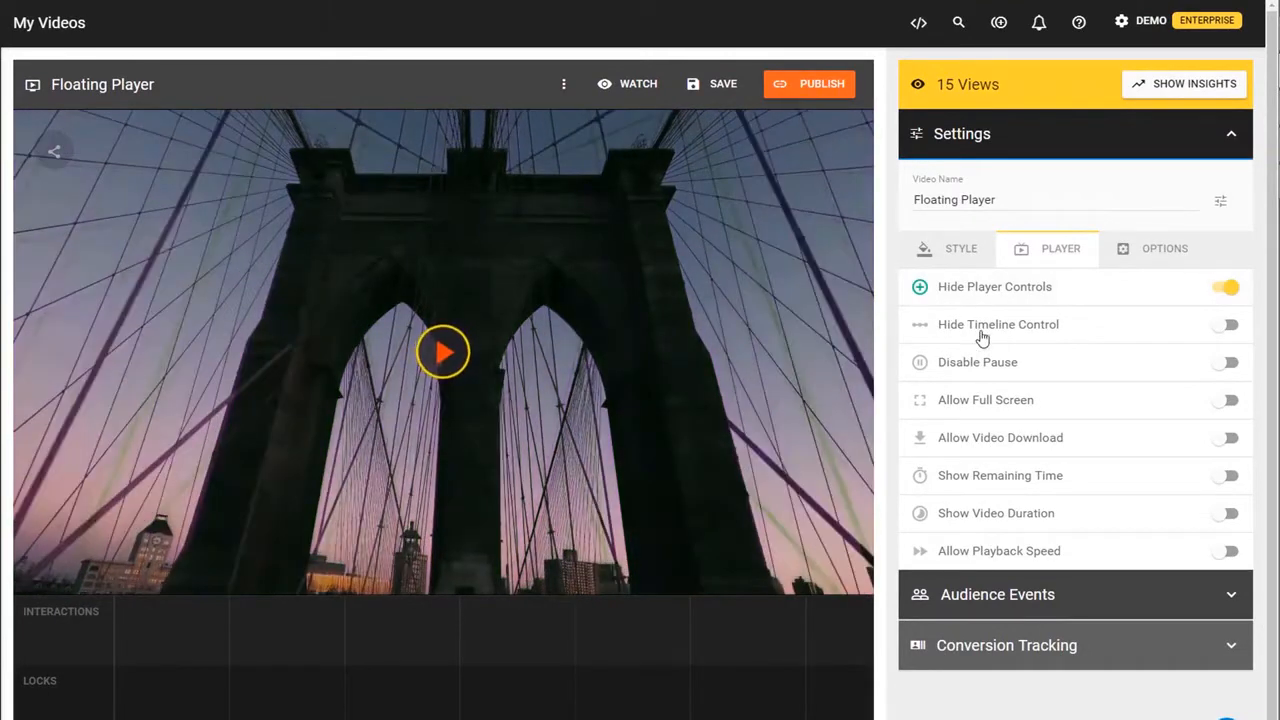
click(984, 295)
click(990, 324)
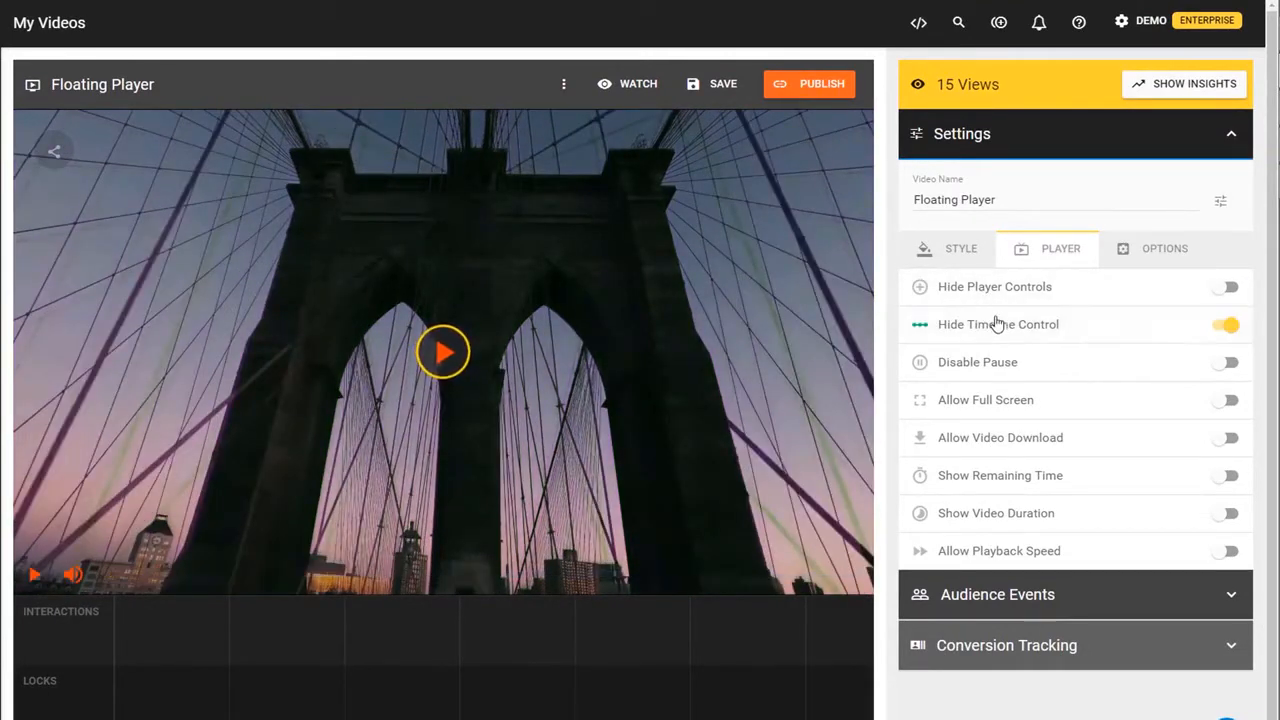
click(1000, 331)
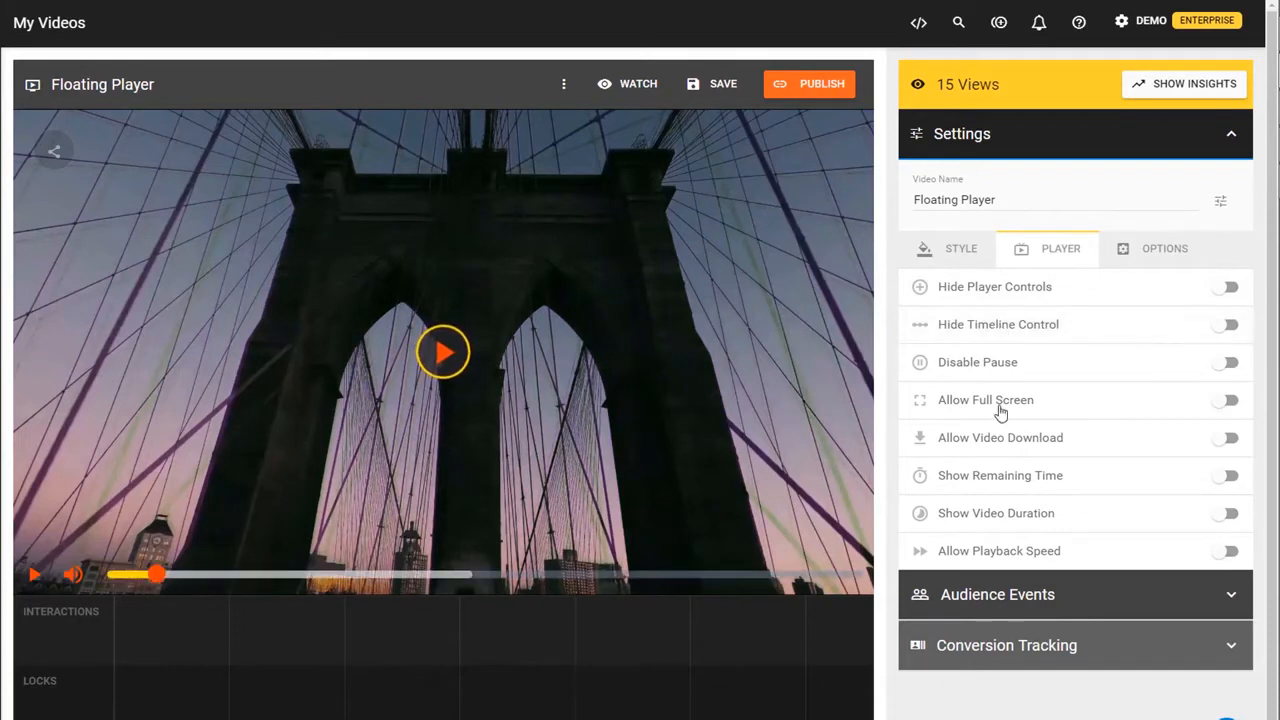
- Toggle Disable Pause and Allow Download on and back off, then enable Allow Full Screen
click(996, 372)
click(1000, 372)
click(1006, 446)
click(1003, 432)
click(1000, 404)
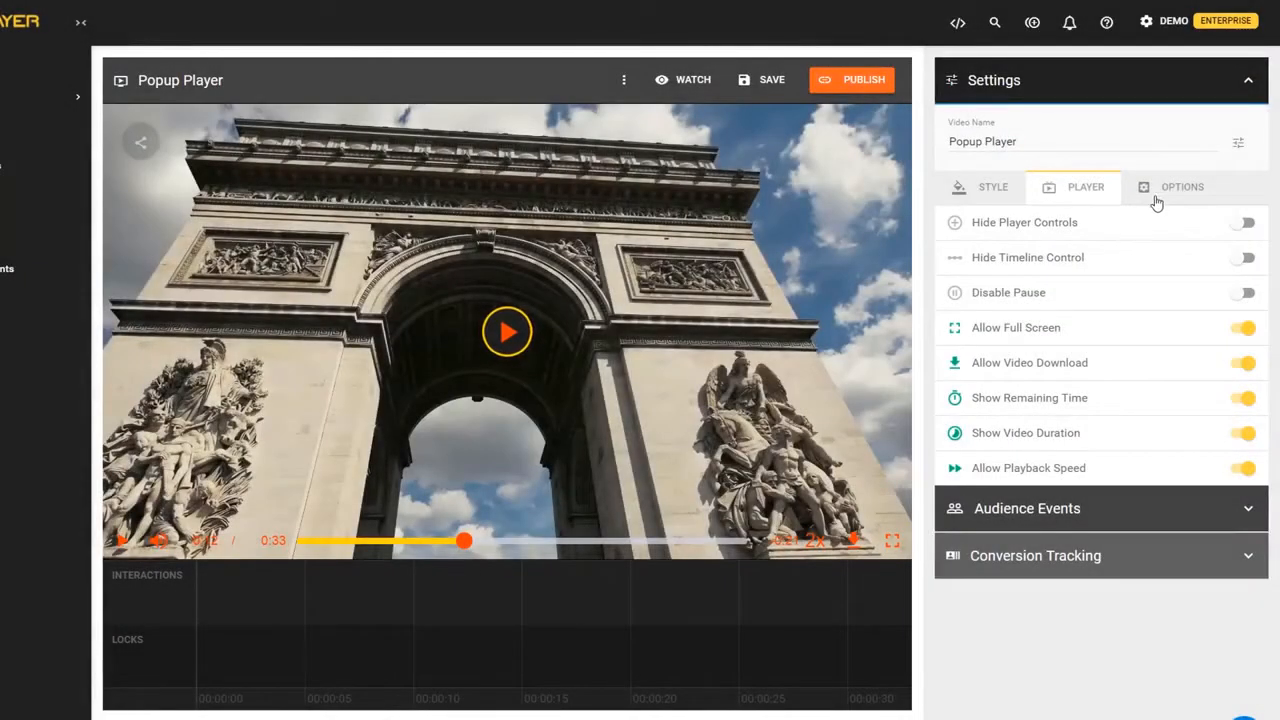
- Review Popup Player's Social & SEO settings and its SEO search preview, then close the sharing panel
click(1164, 194)
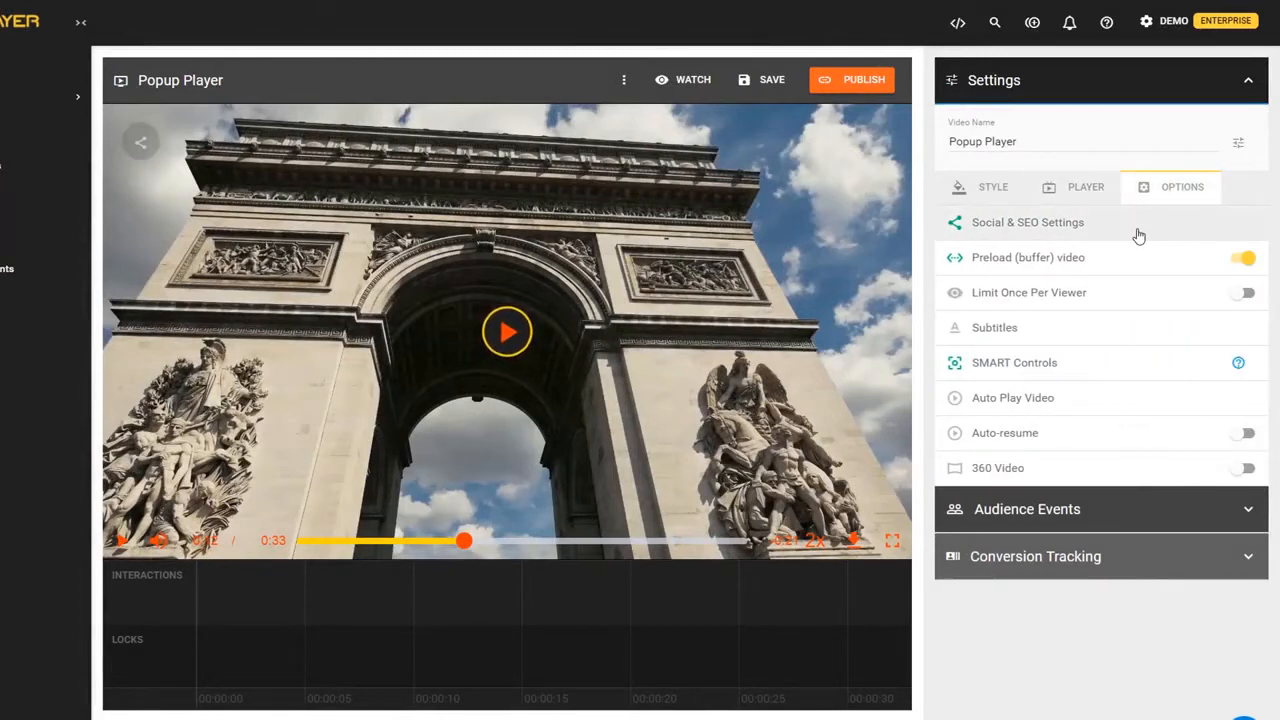
click(1138, 233)
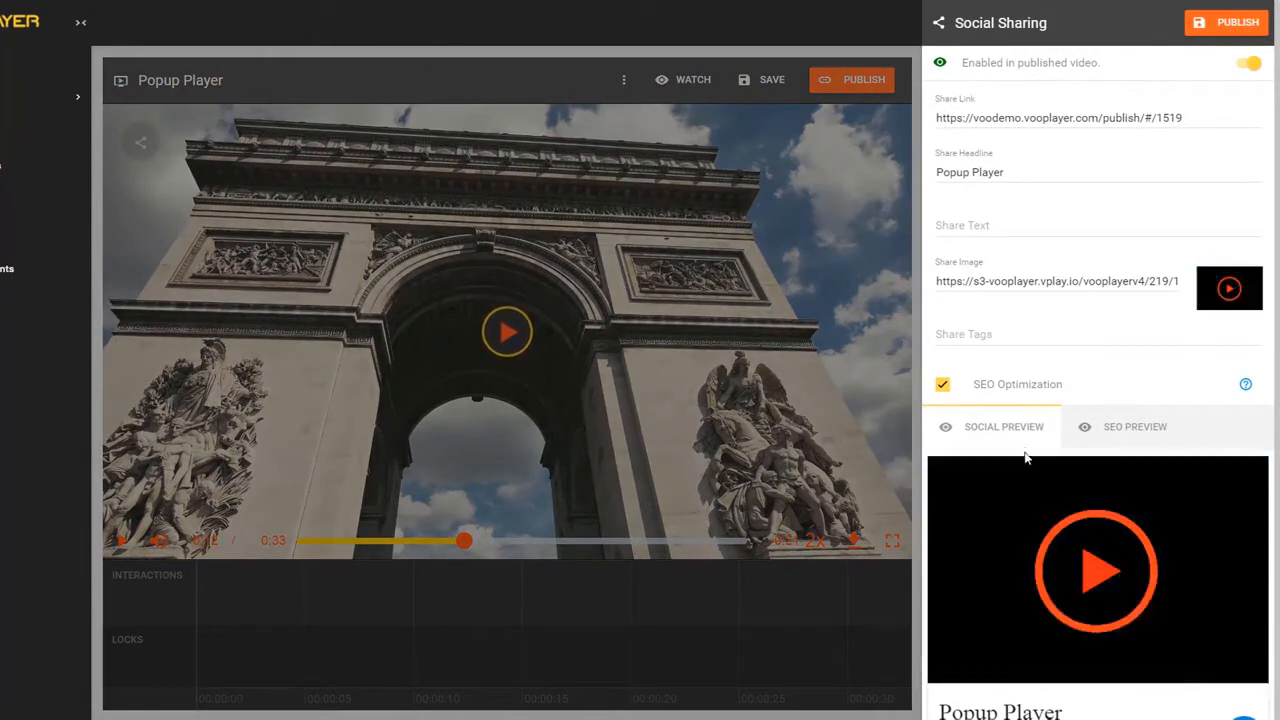
scroll(1108, 528, down, 1)
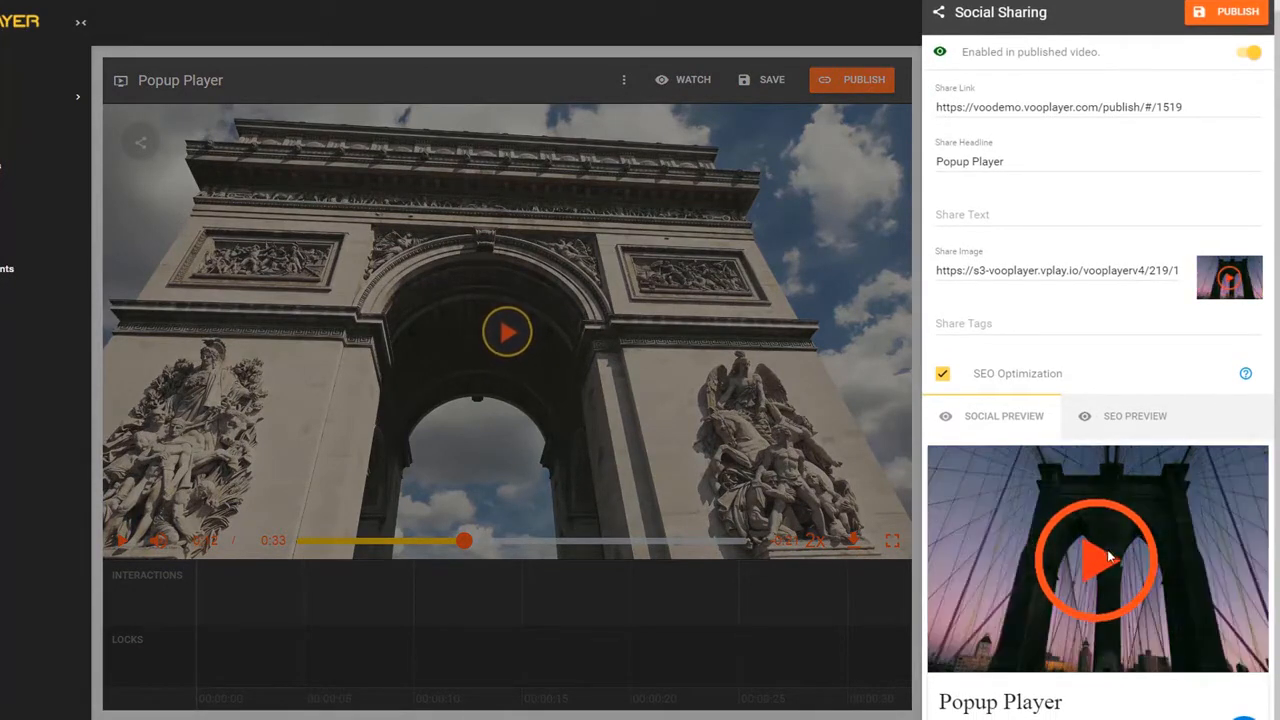
click(1120, 417)
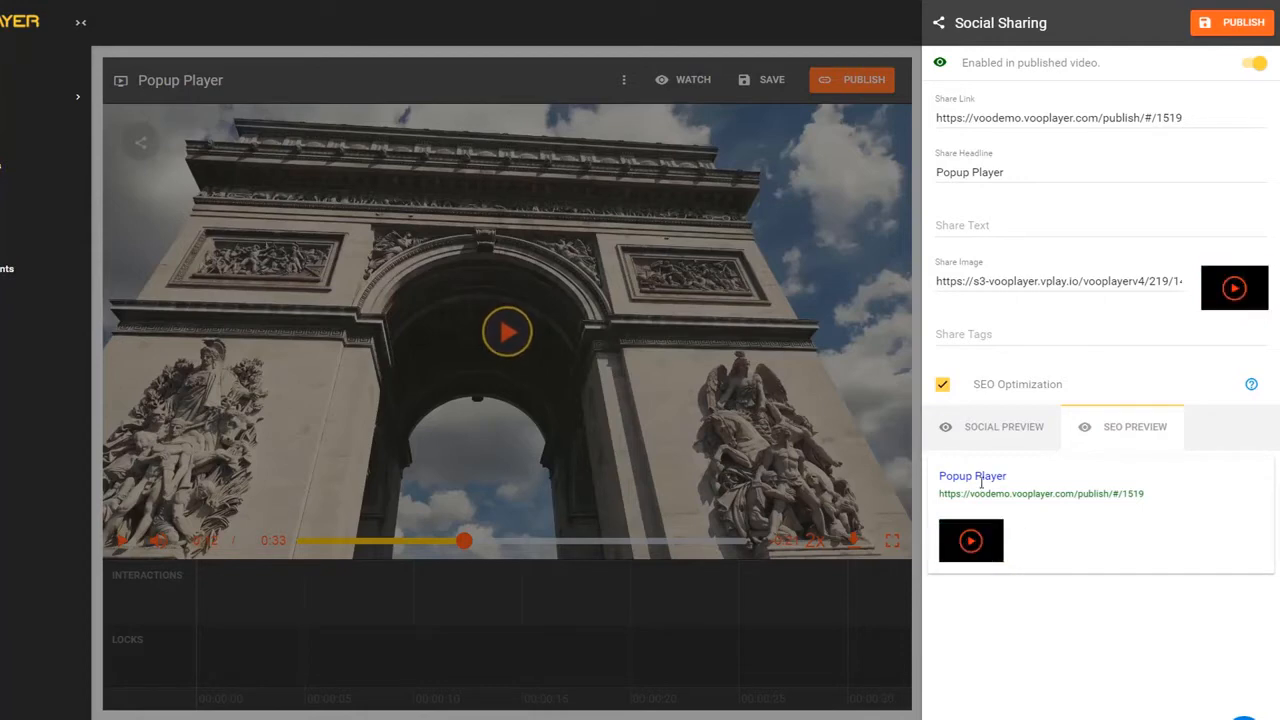
click(874, 418)
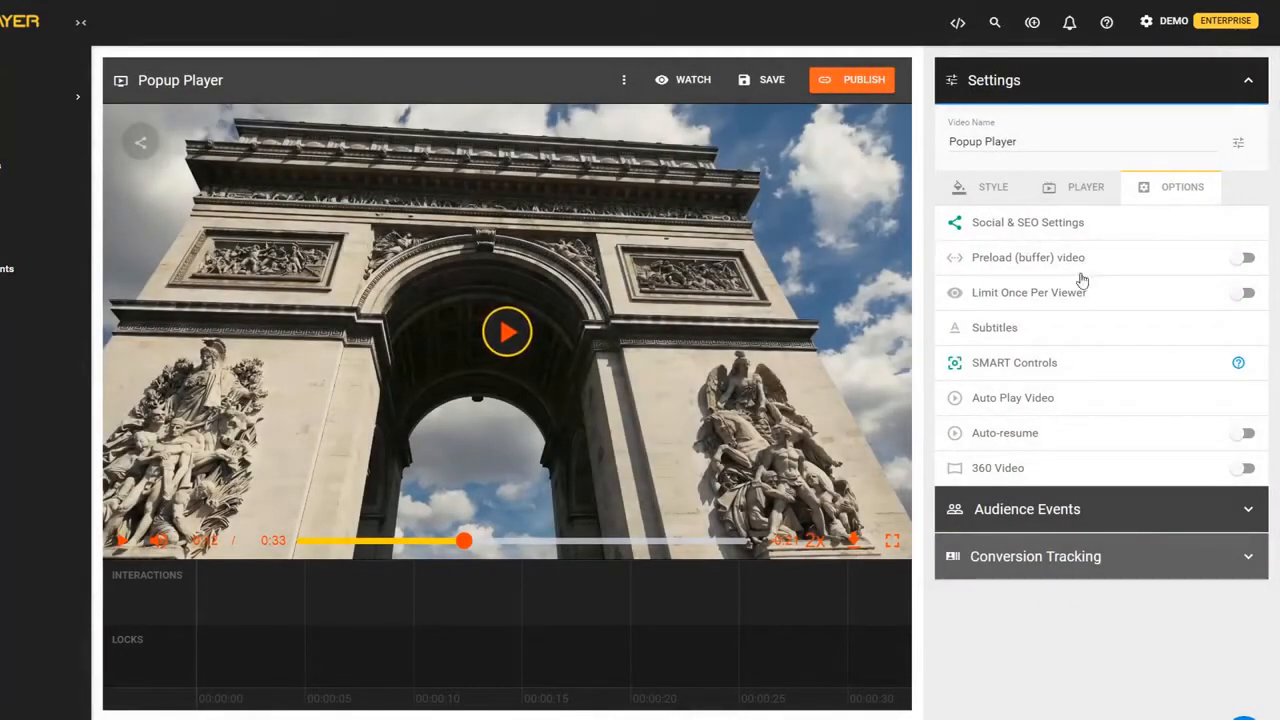
- Turn on Limit Once Per Viewer, then glance at Autoplay Settings and close them
click(1074, 297)
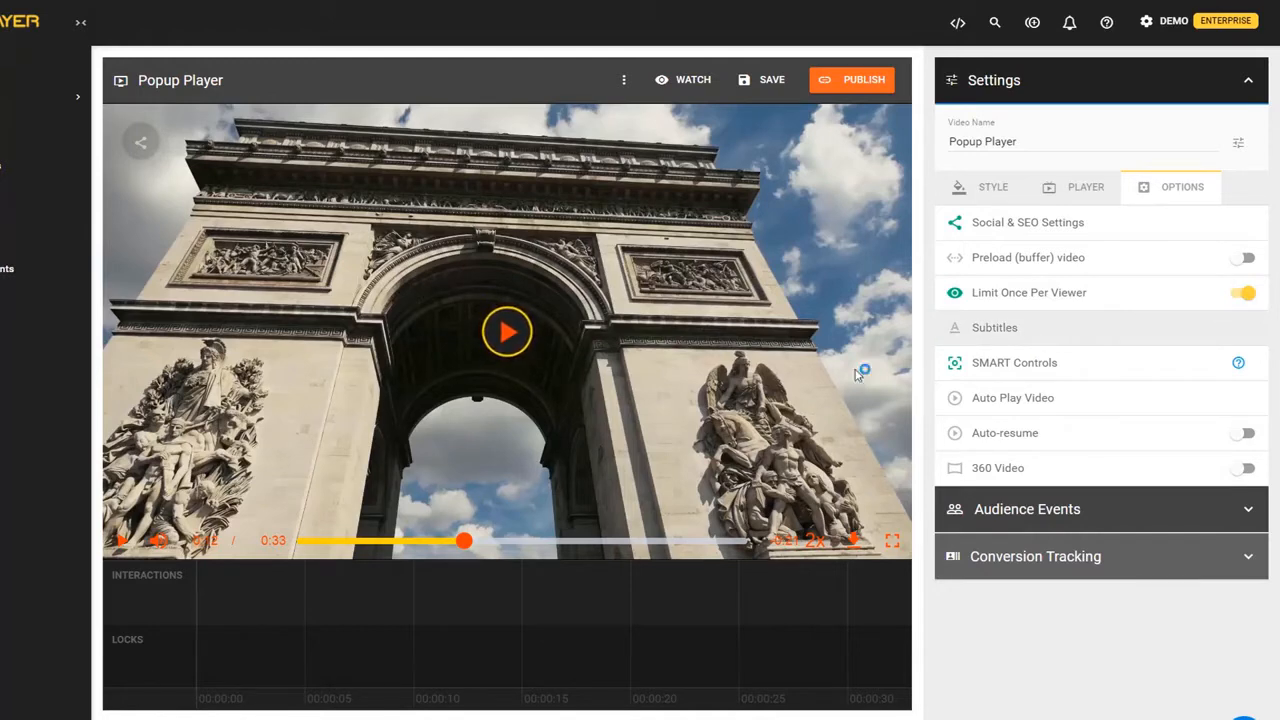
click(981, 400)
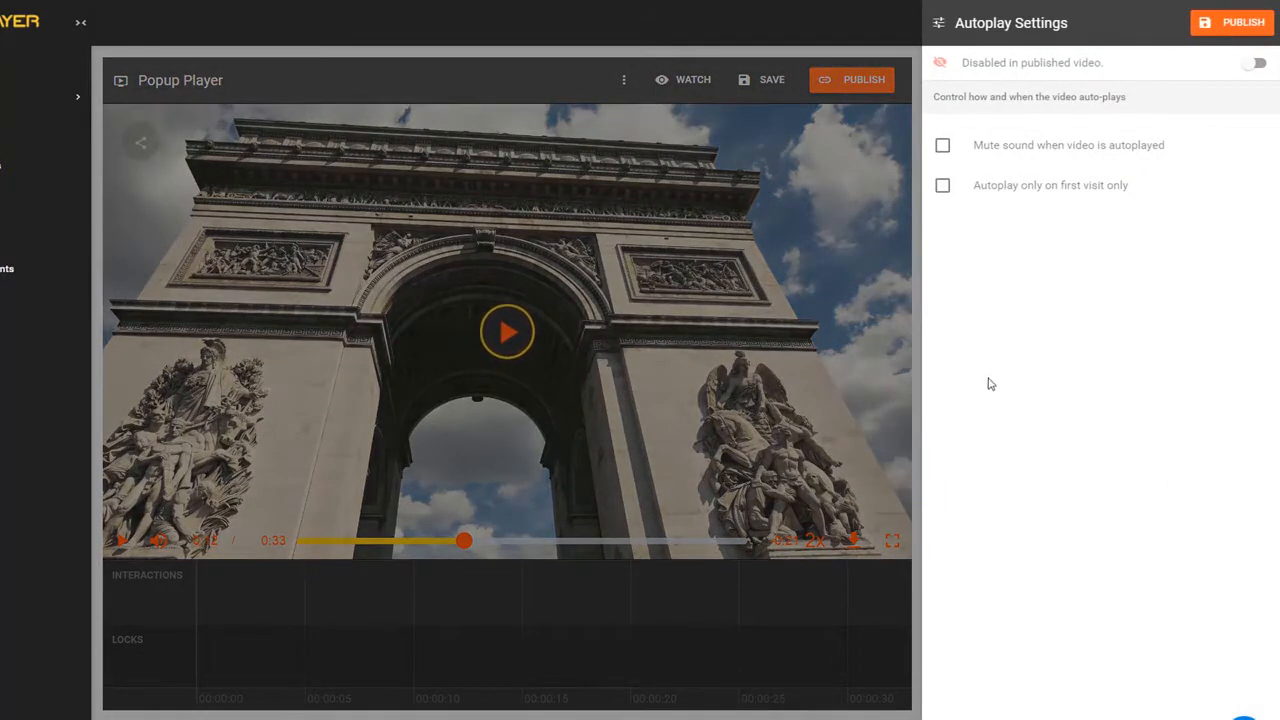
click(881, 287)
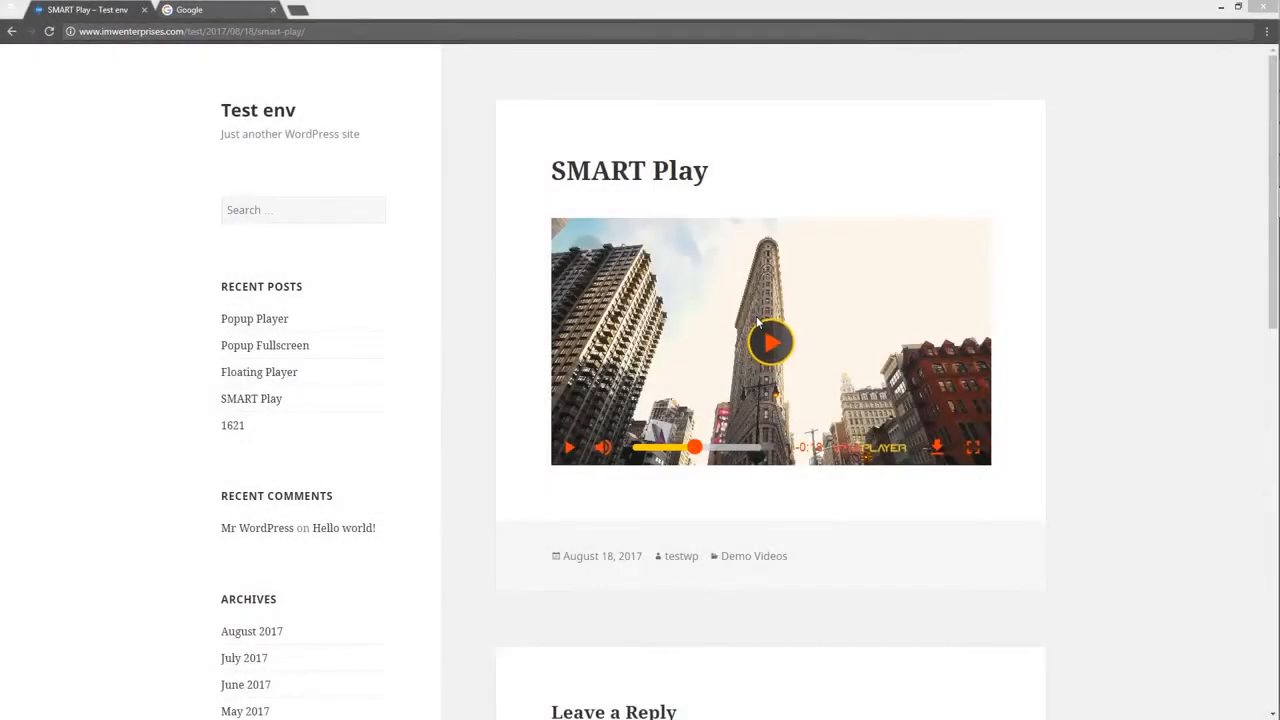
- Scroll through the SMART Play post's demo video, then switch to the Google tab with Ctrl+Tab
scroll(762, 335, down, 2)
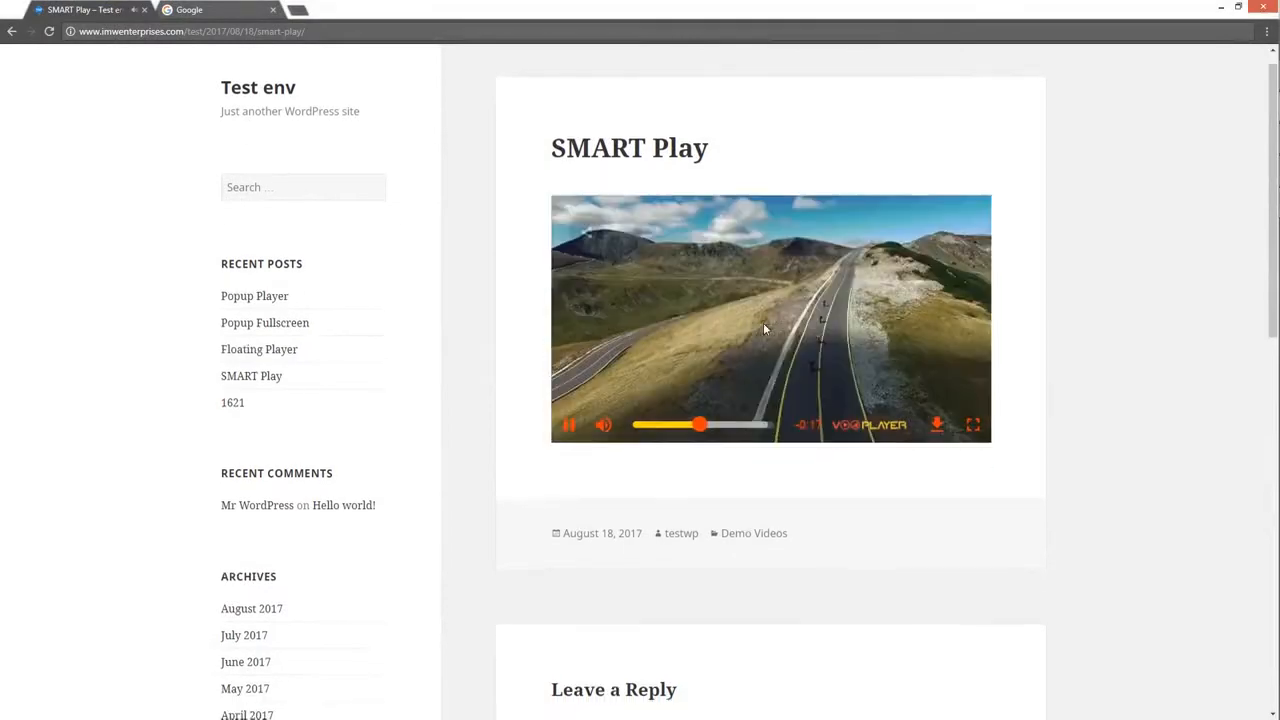
scroll(768, 315, down, 3)
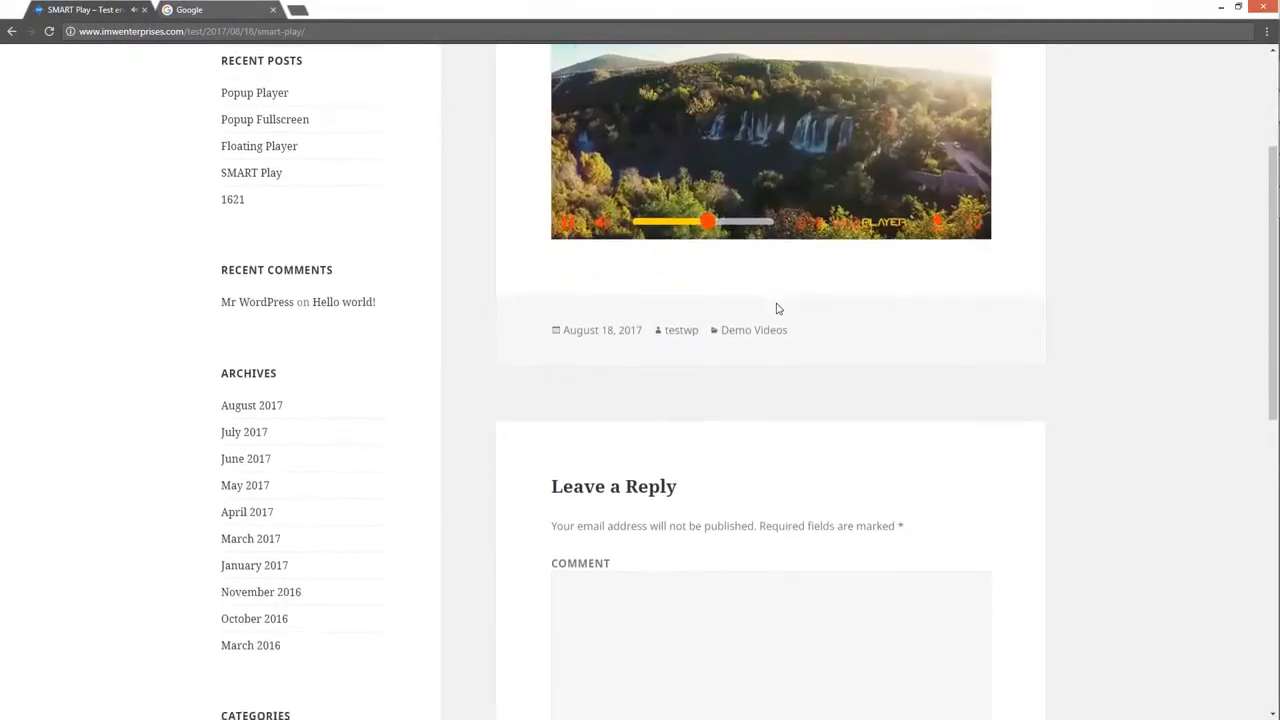
scroll(778, 308, down, 1)
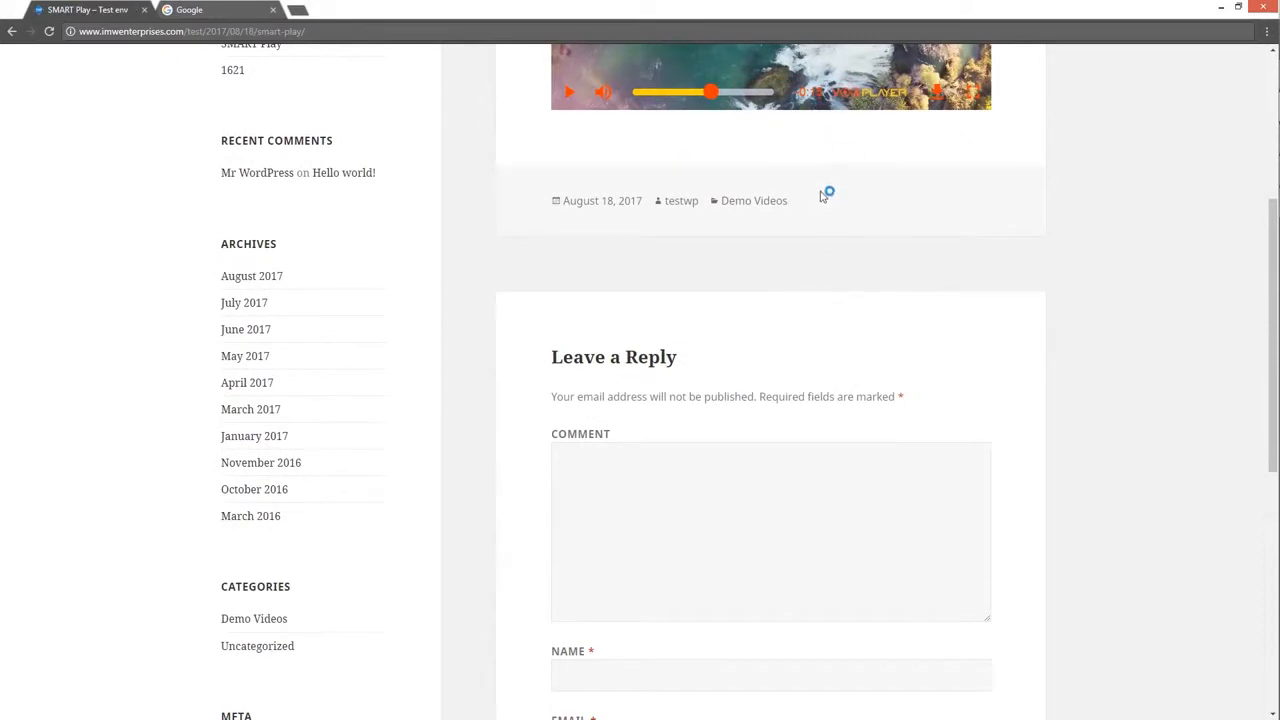
scroll(814, 192, down, 1)
scroll(803, 178, up, 5)
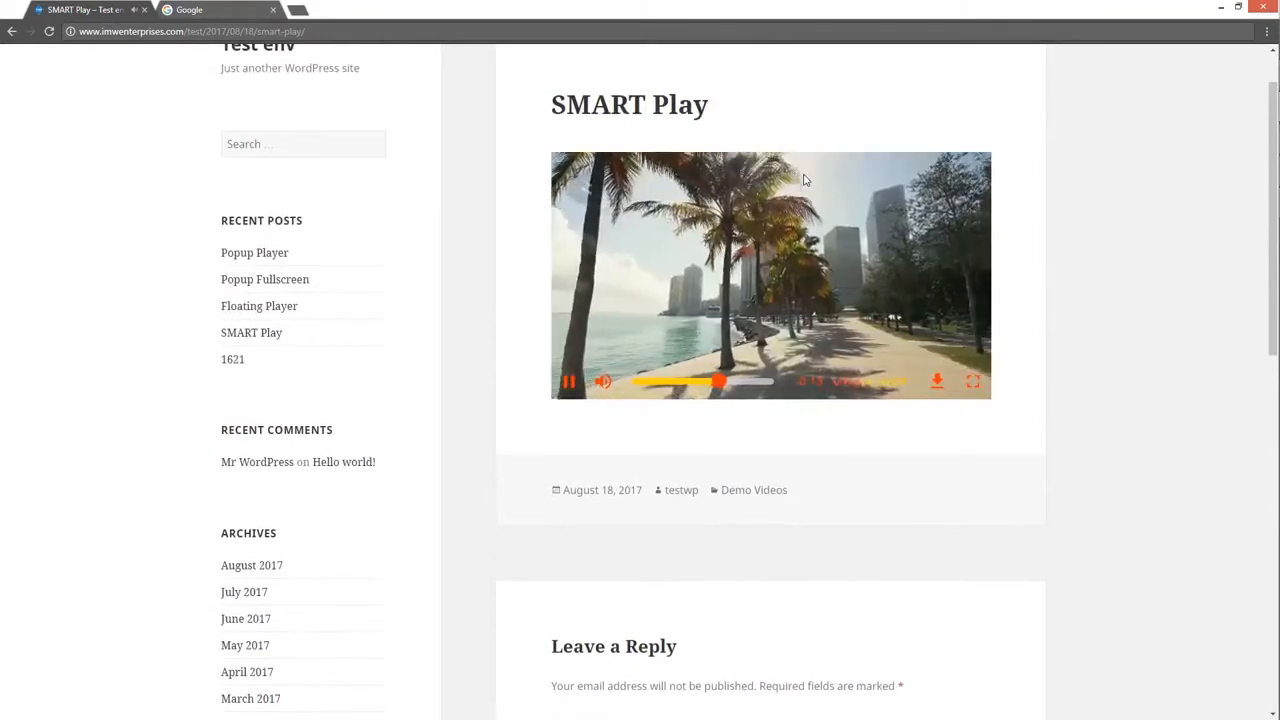
scroll(804, 178, down, 3)
scroll(805, 178, up, 3)
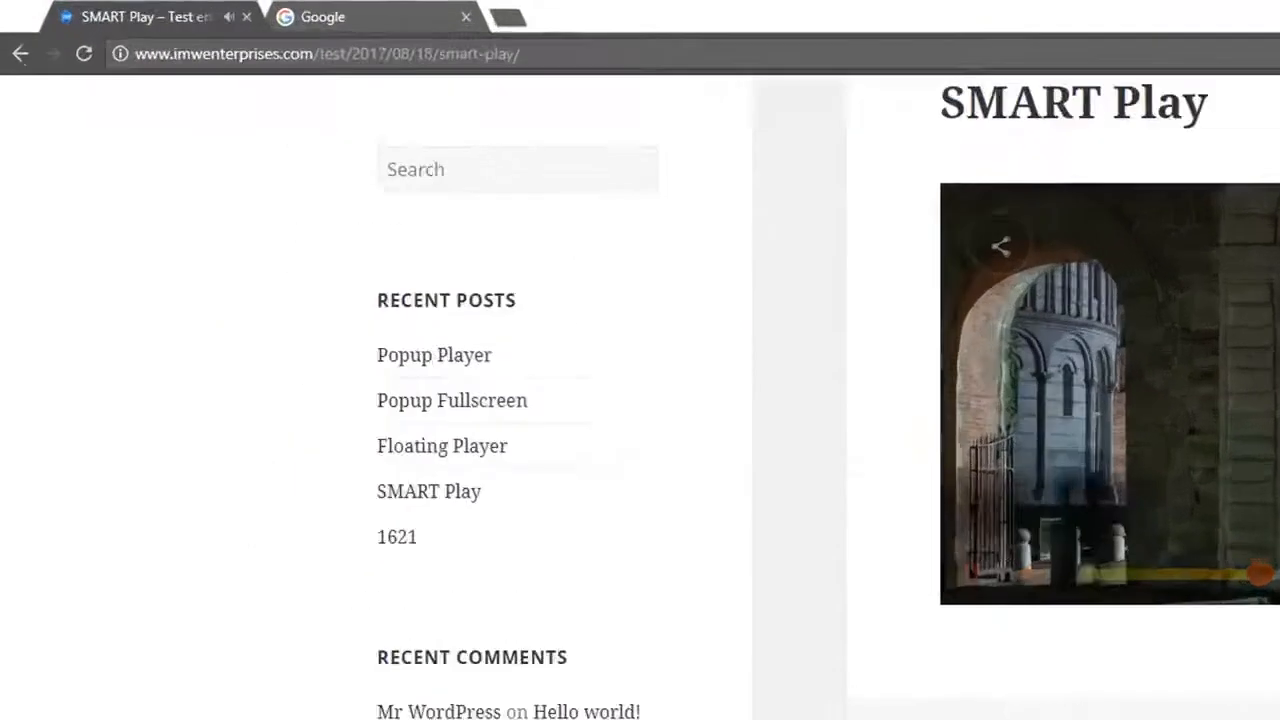
key(ctrl+Tab)
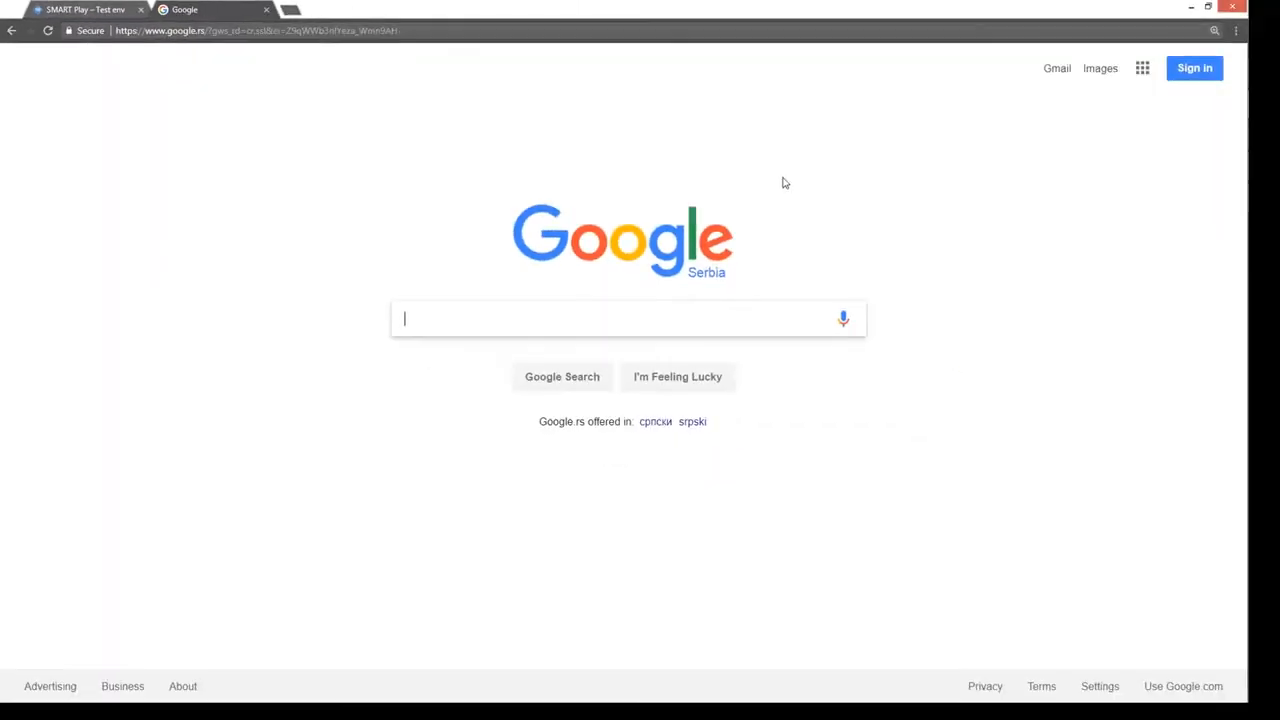
- Switch from the Google tab back to the SMART Play post tab
key(ctrl+Tab)
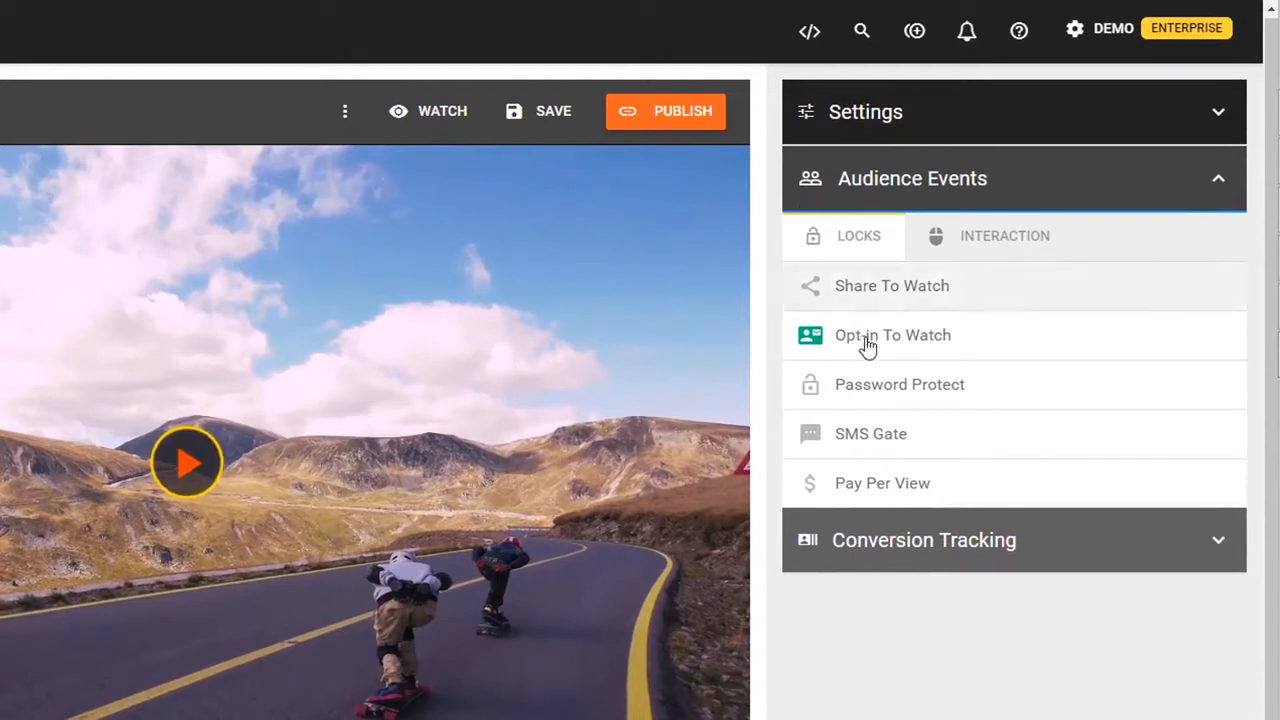
click(962, 246)
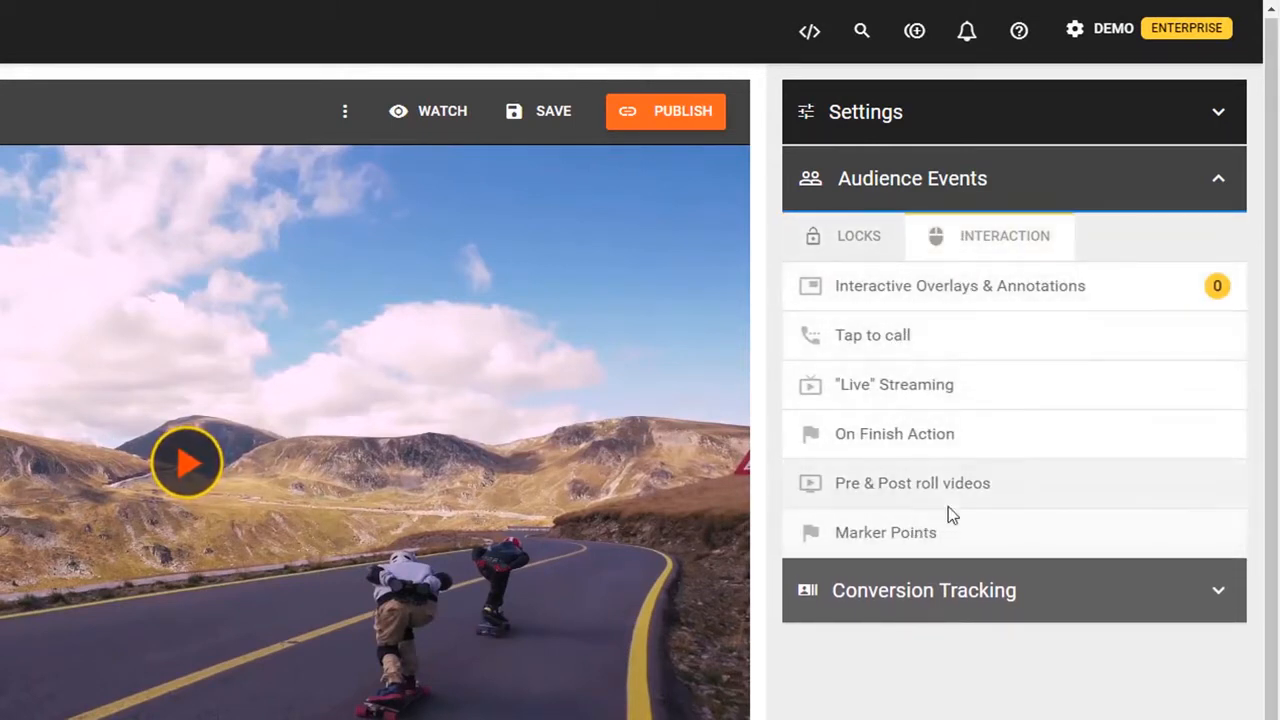
click(866, 240)
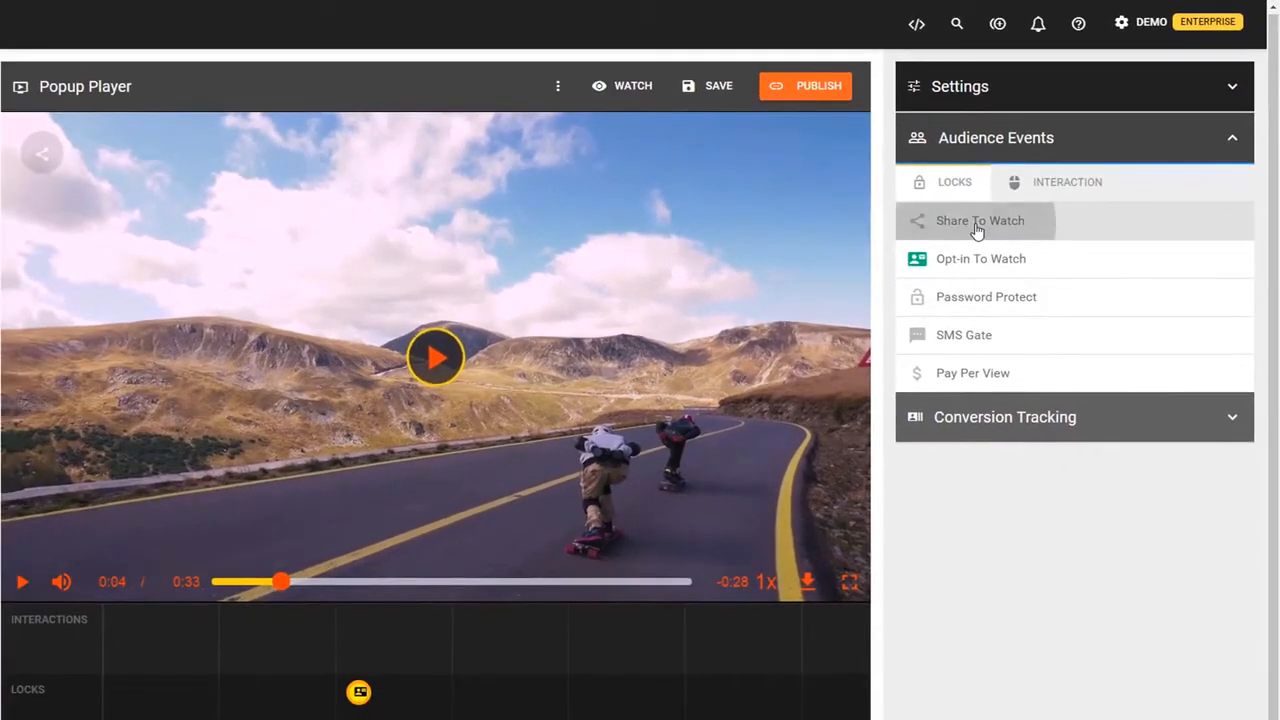
click(965, 234)
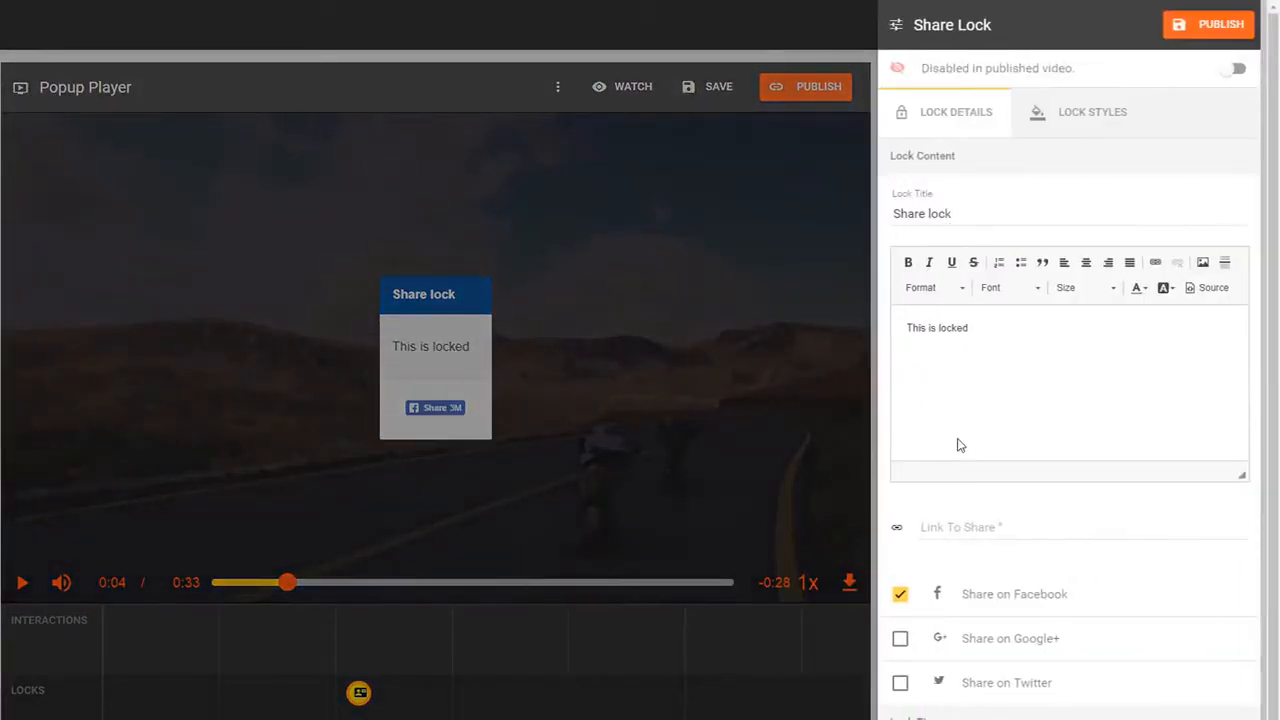
click(1016, 642)
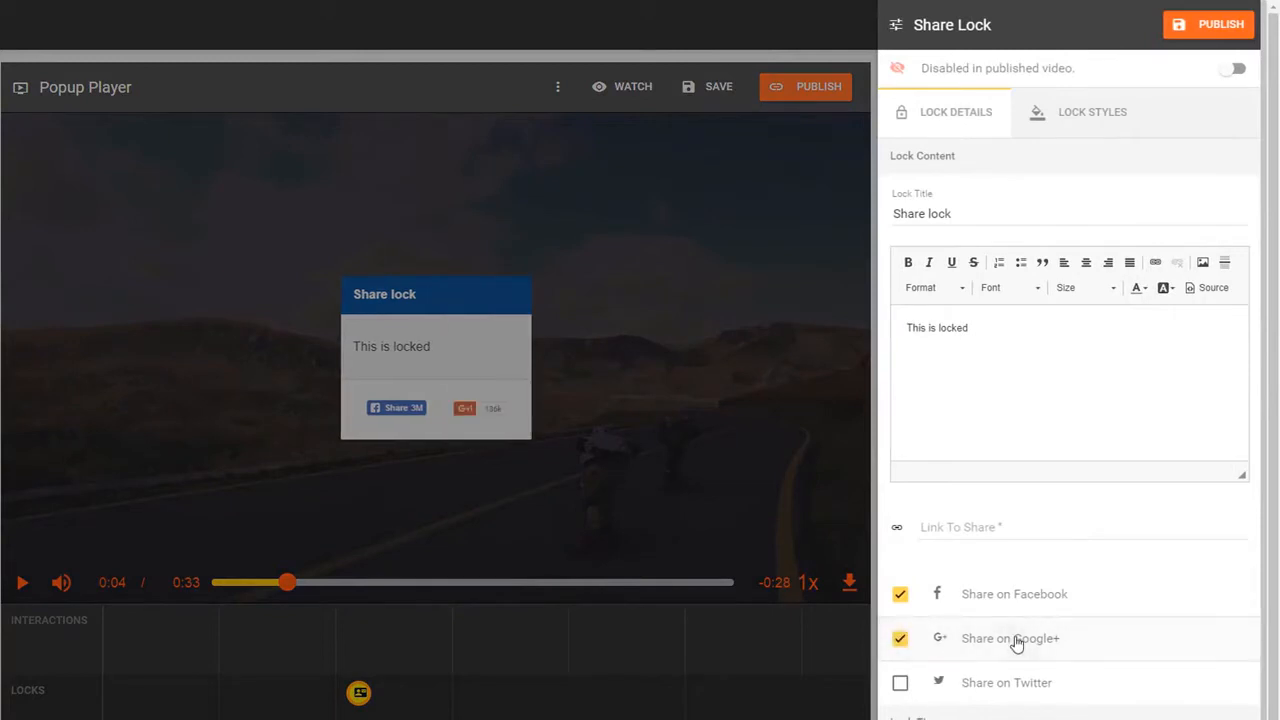
click(1008, 651)
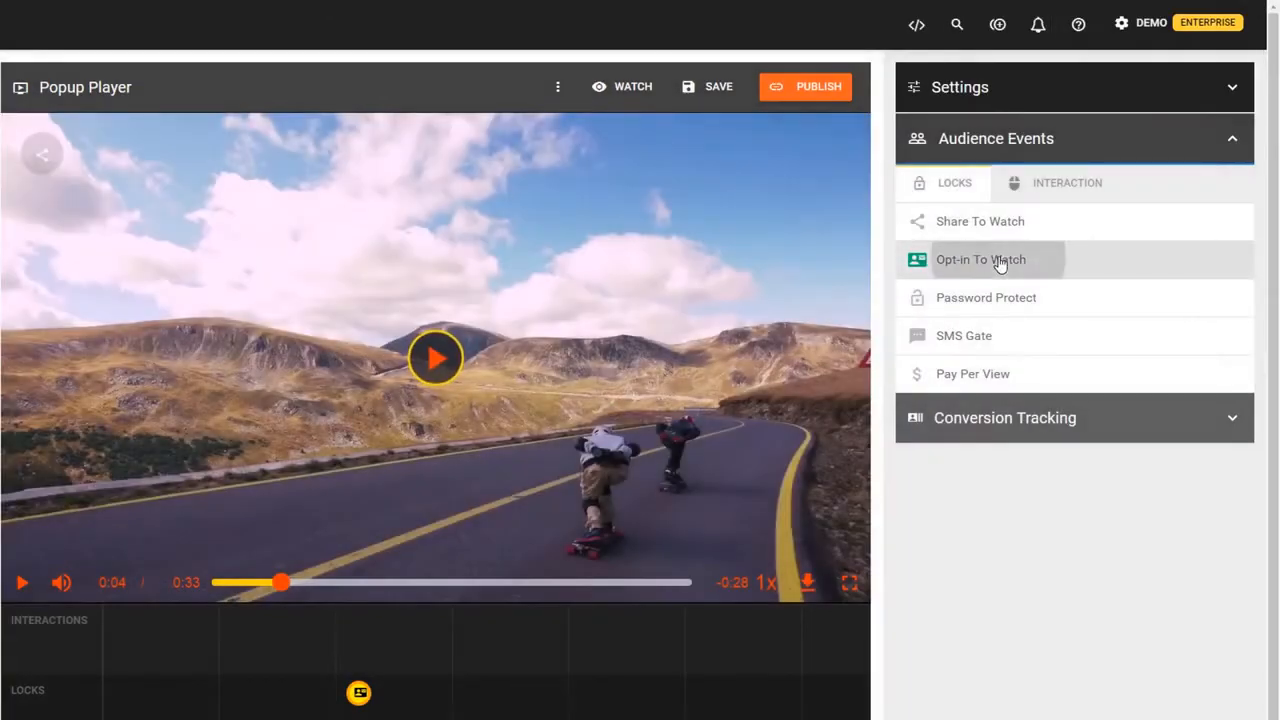
click(1000, 263)
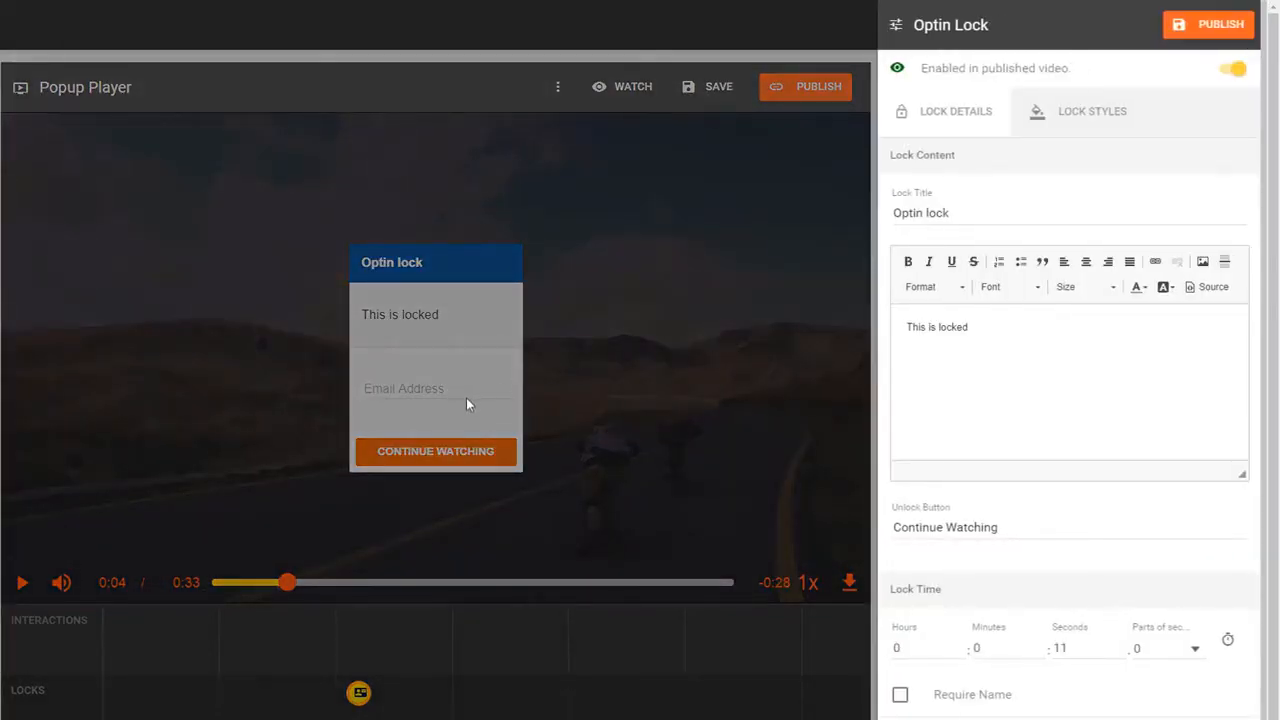
click(948, 700)
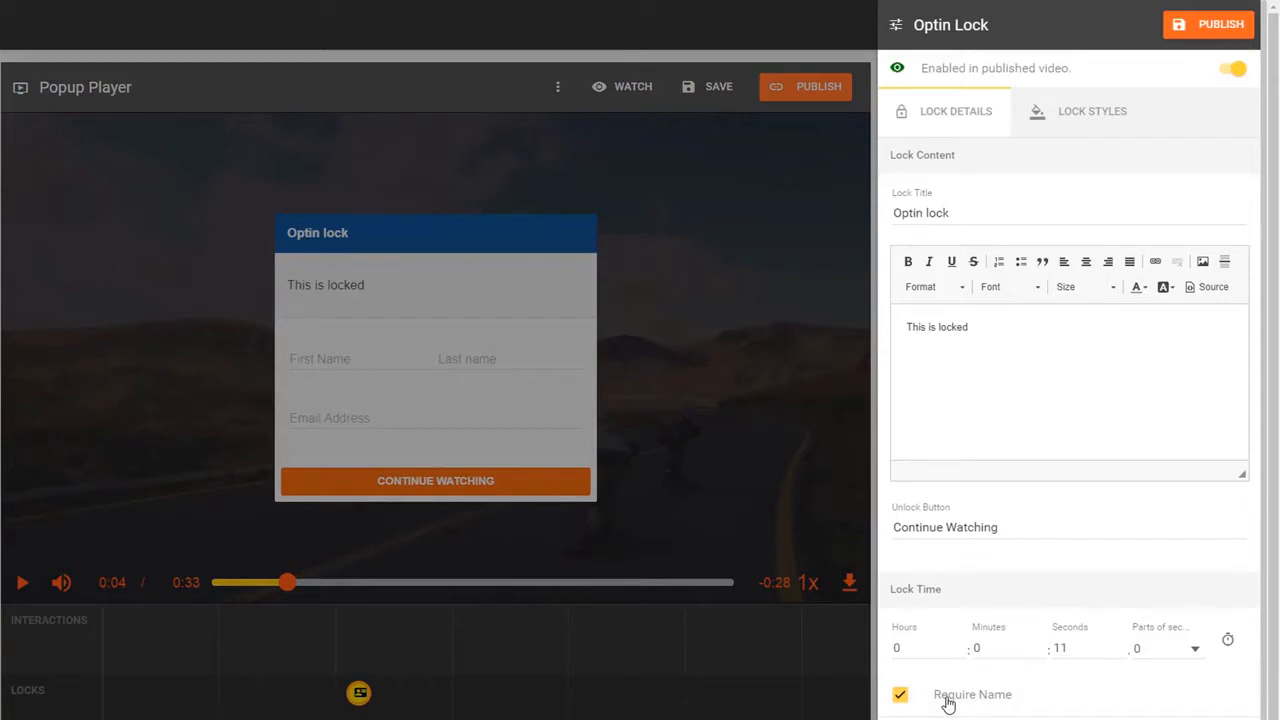
click(948, 700)
click(822, 511)
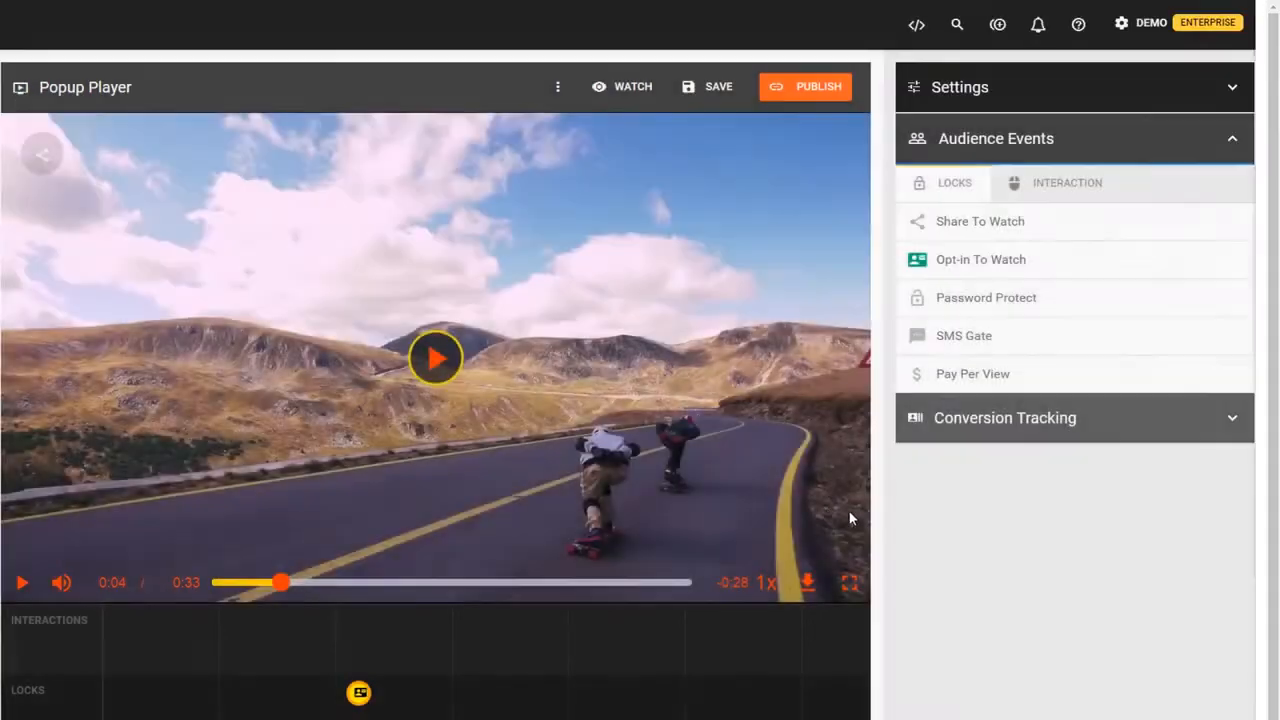
click(1022, 300)
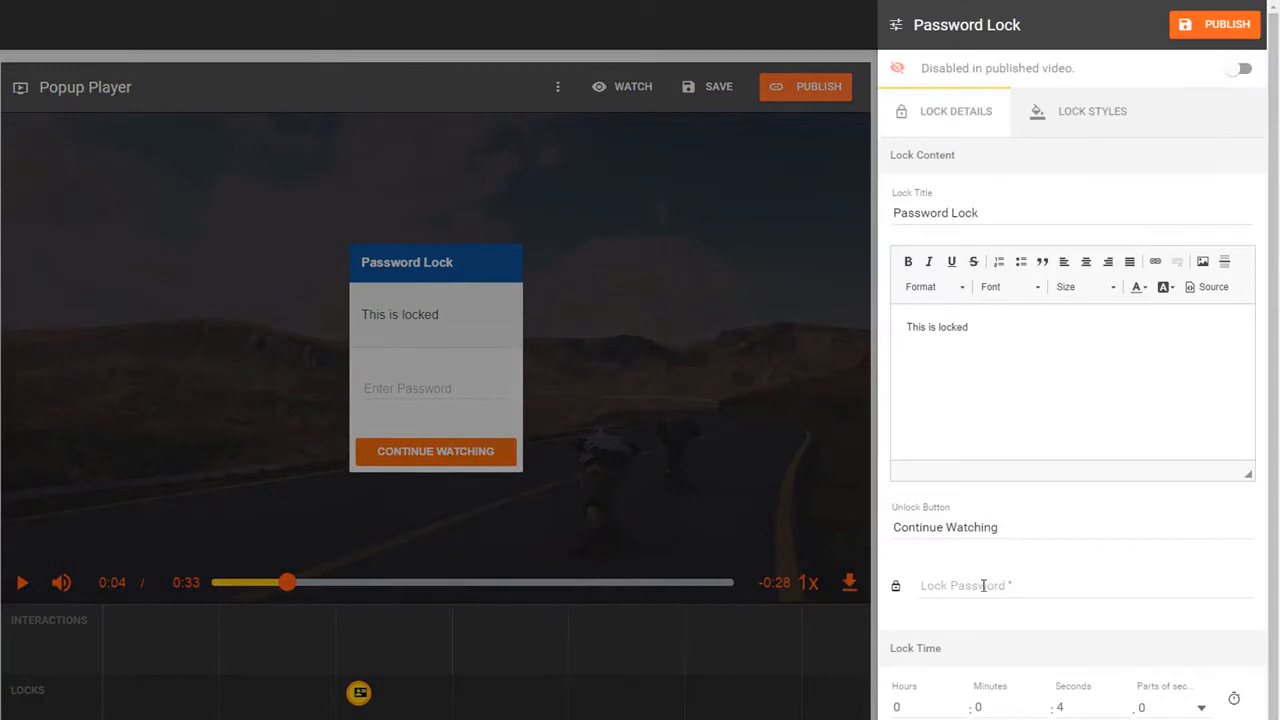
click(984, 585)
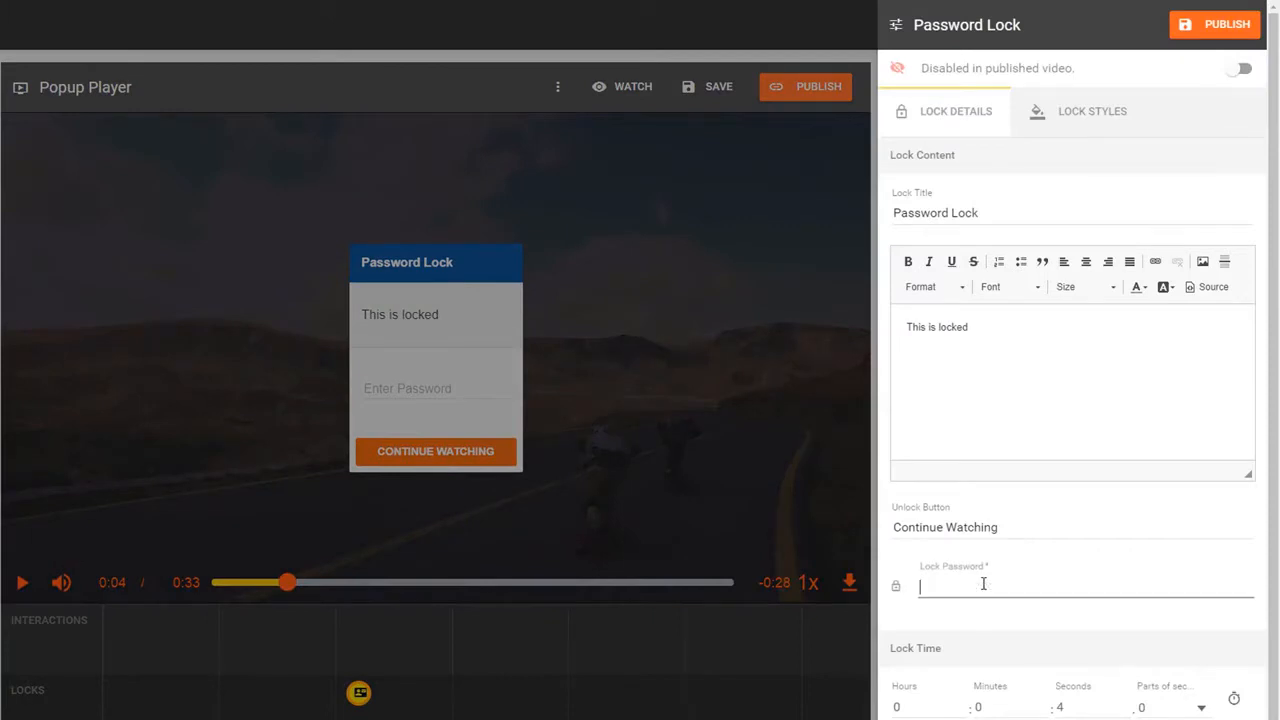
click(716, 467)
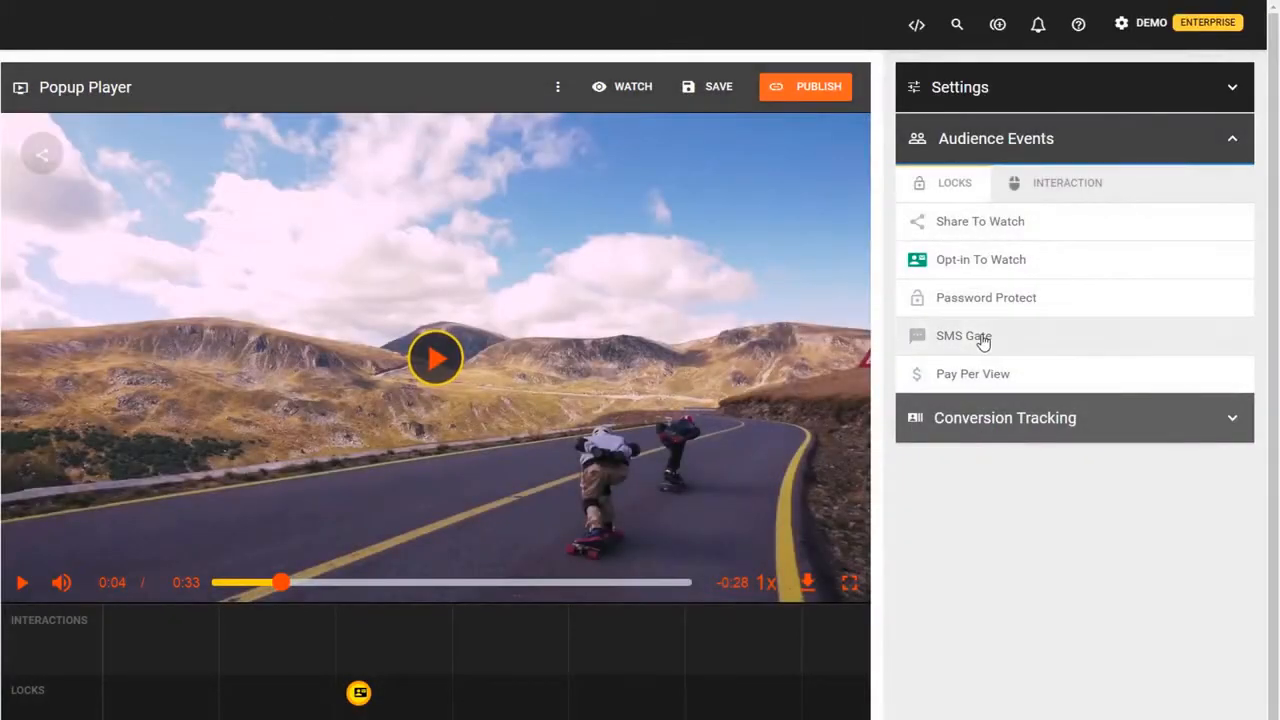
click(983, 338)
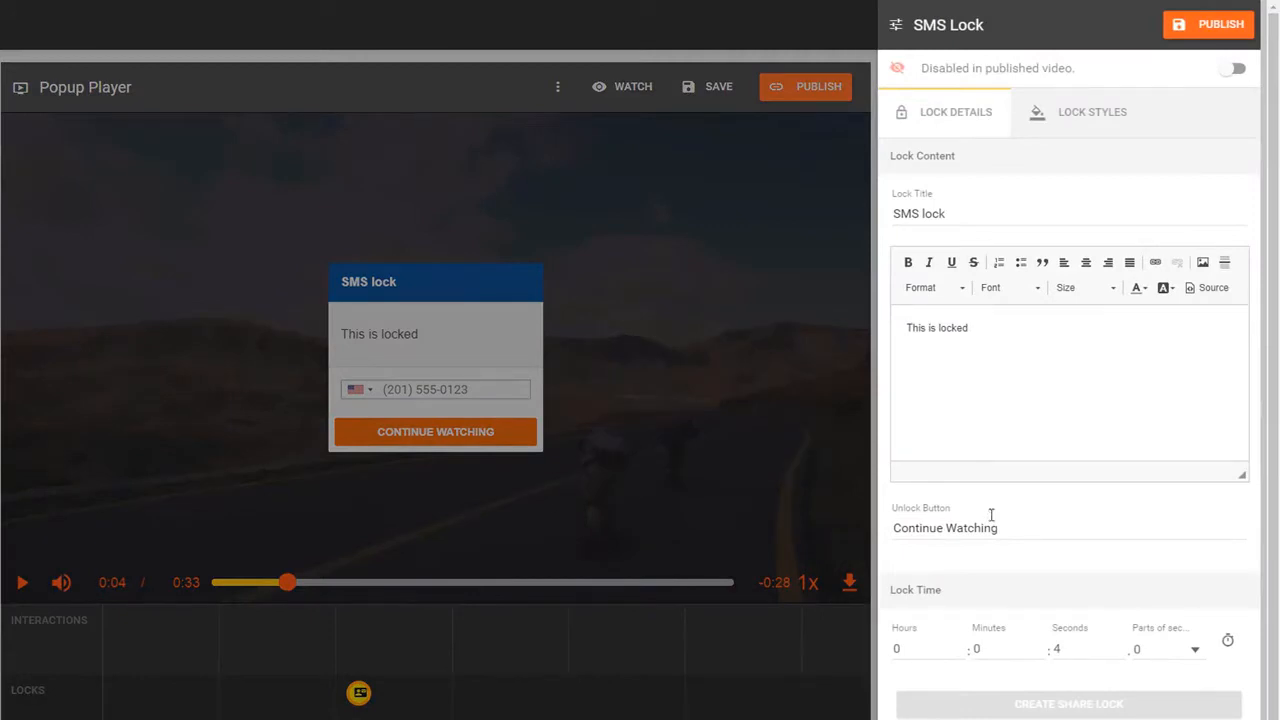
click(805, 460)
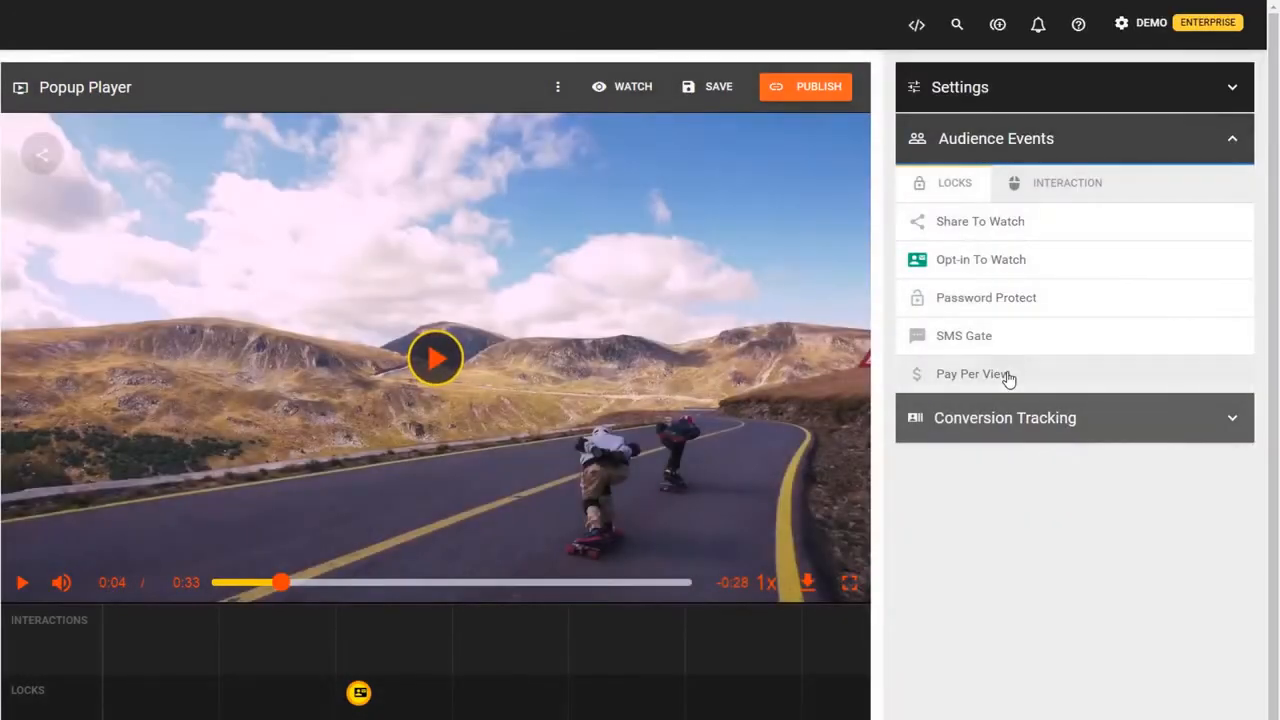
click(1005, 378)
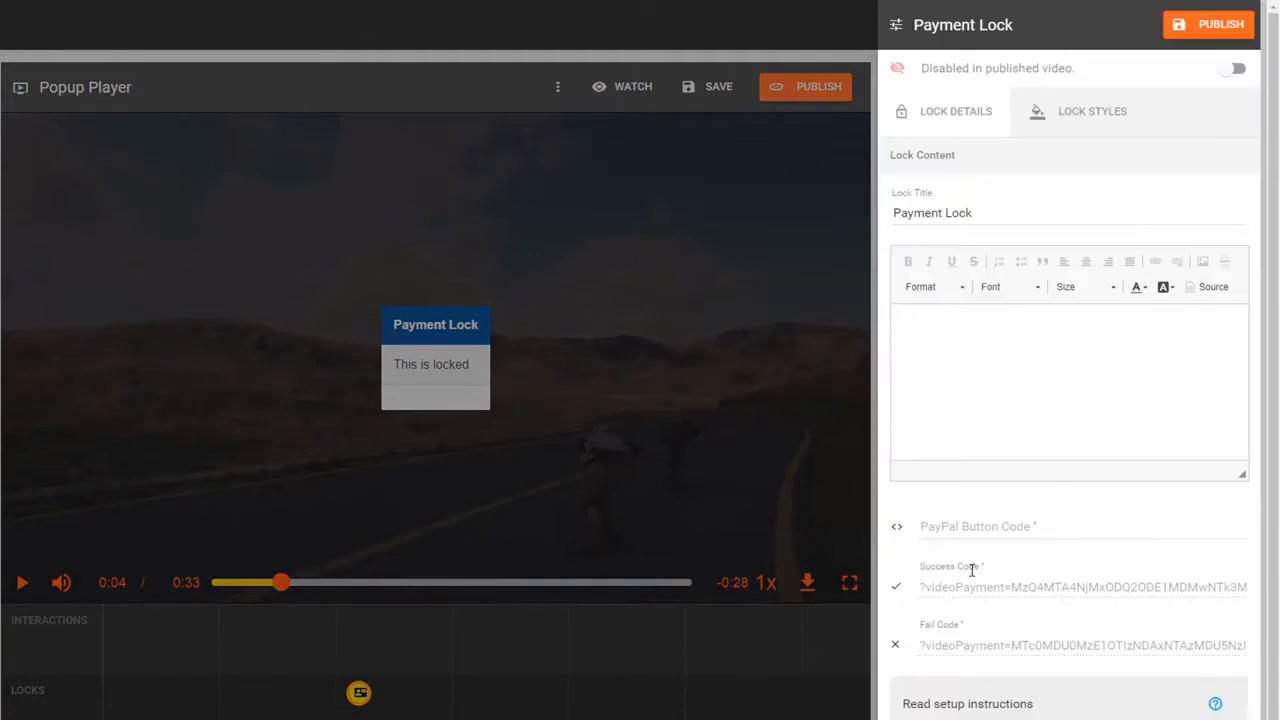
click(985, 528)
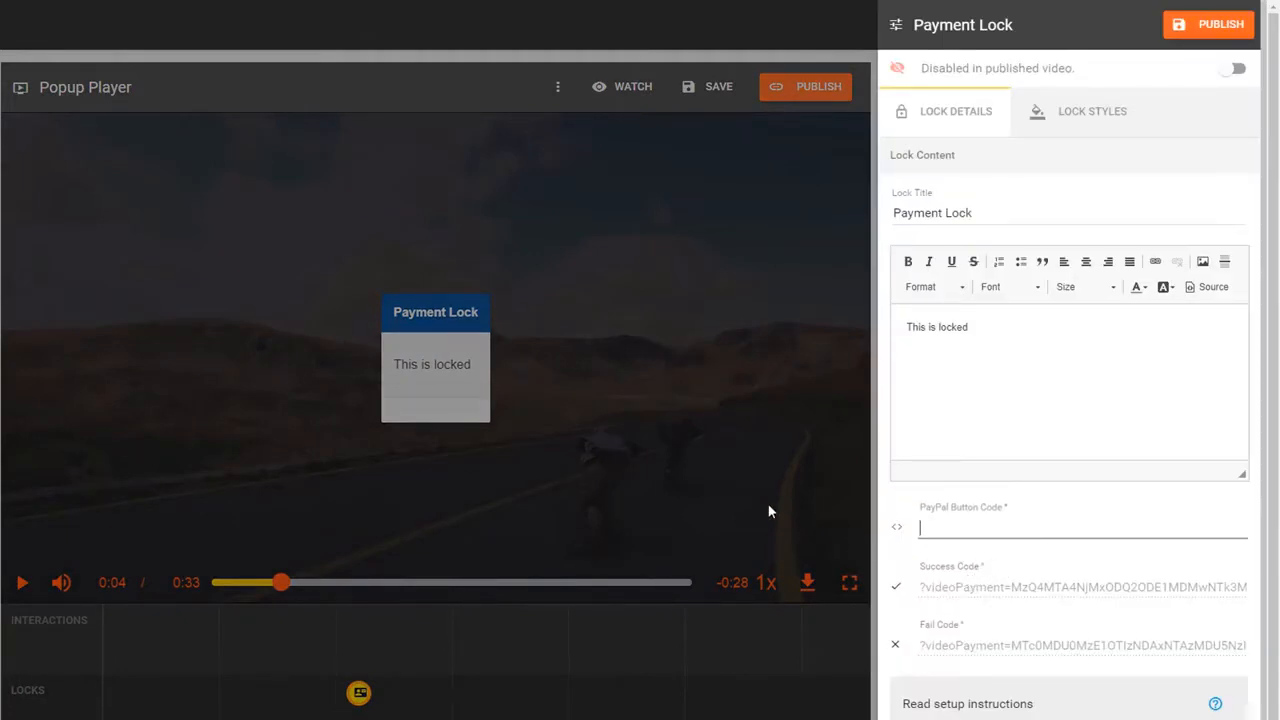
click(789, 455)
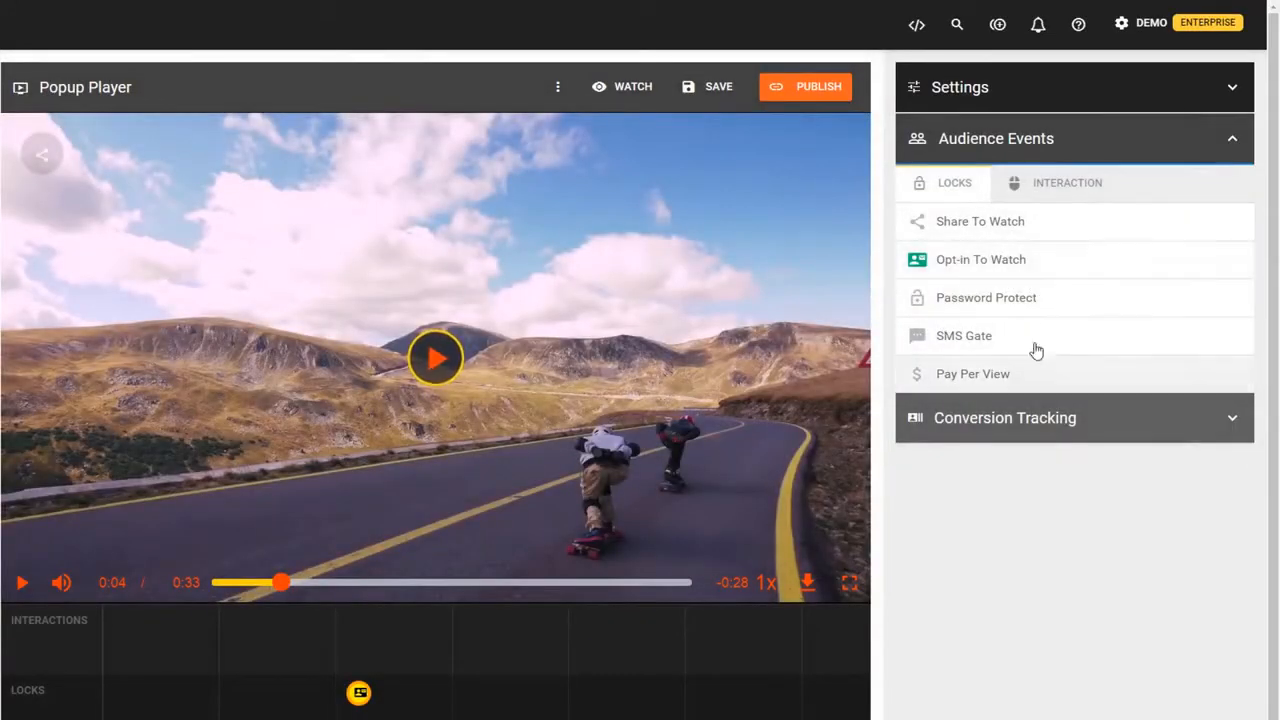
- Reopen the opt-in lock settings, toggle the name fields on and off, and check the email validation help
click(990, 260)
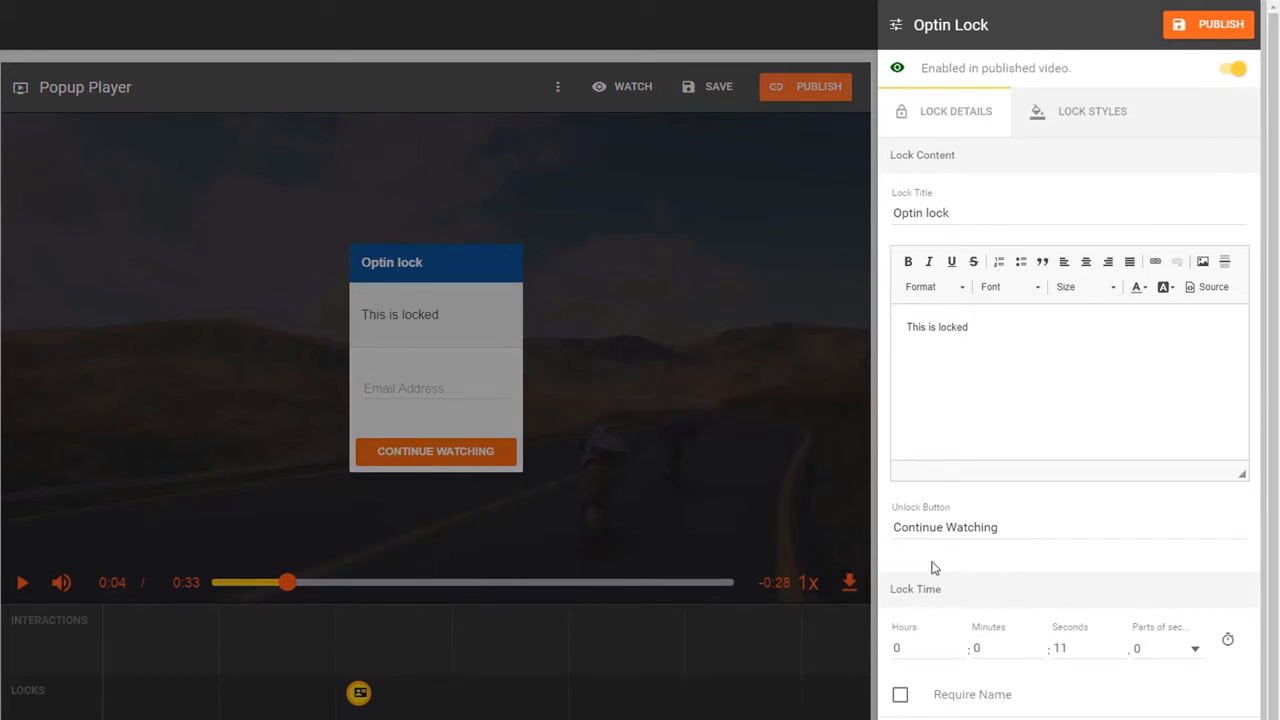
click(1004, 697)
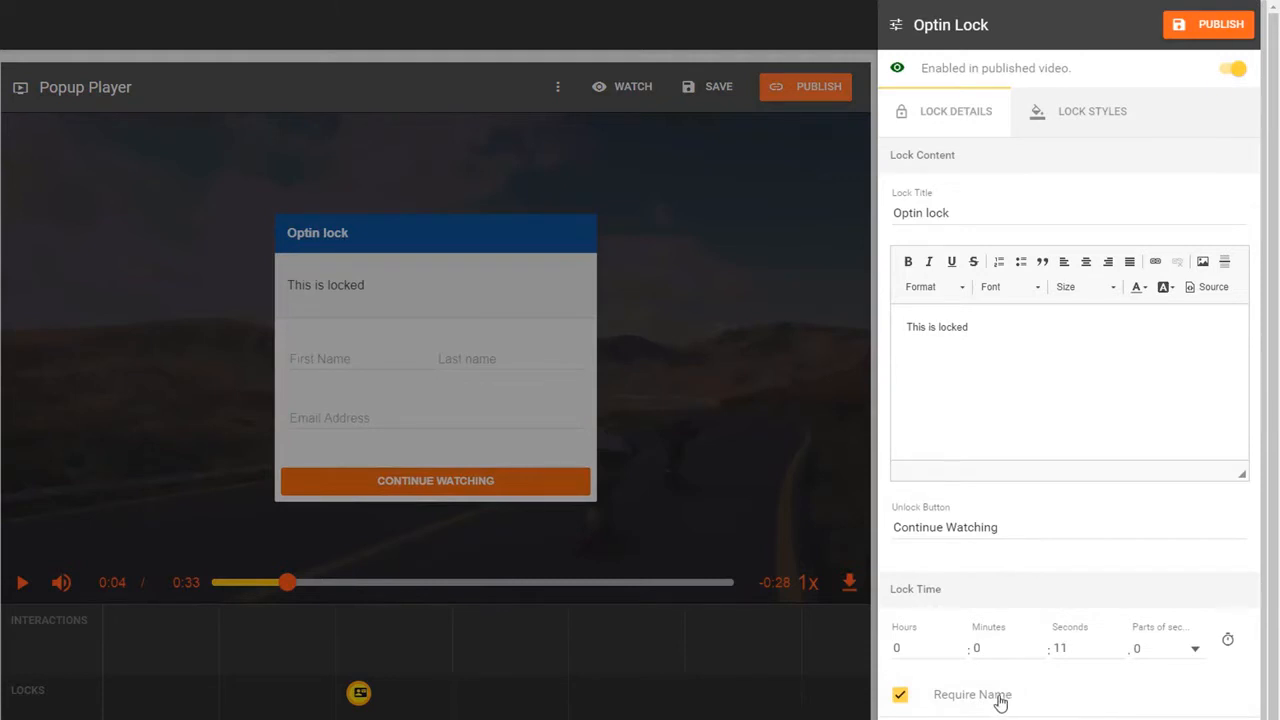
click(1000, 703)
scroll(1000, 669, down, 2)
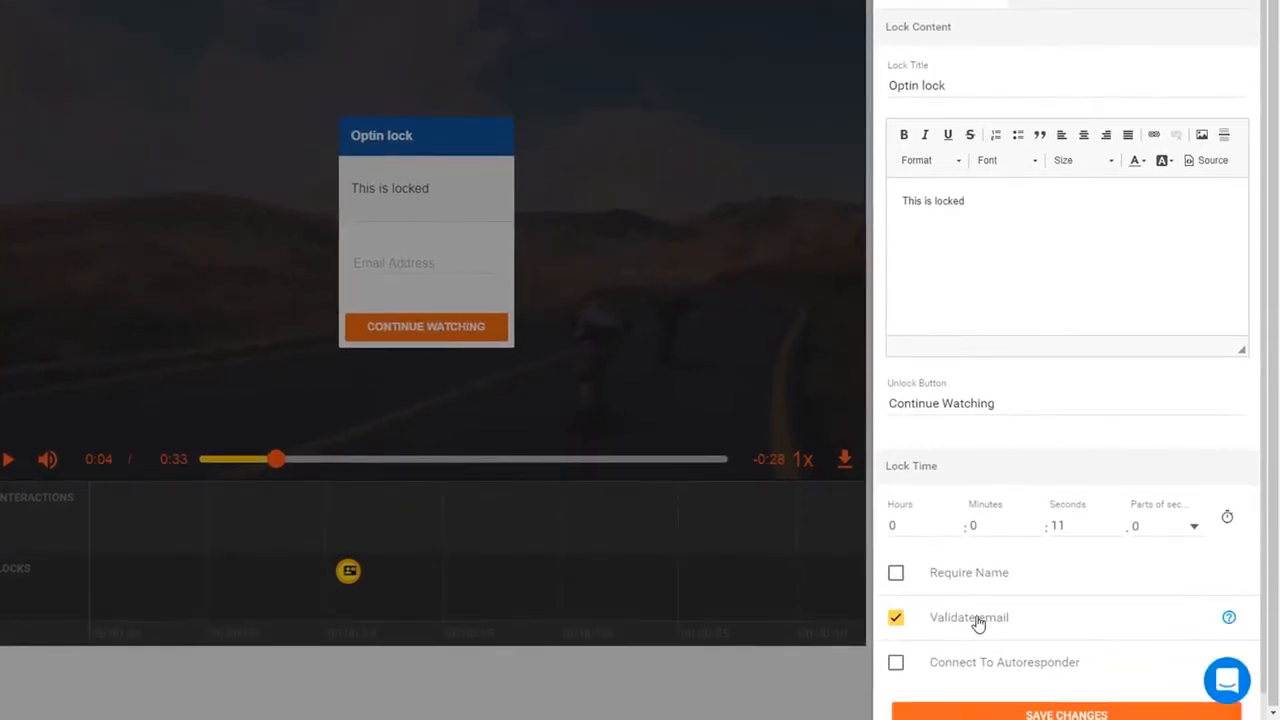
click(1229, 617)
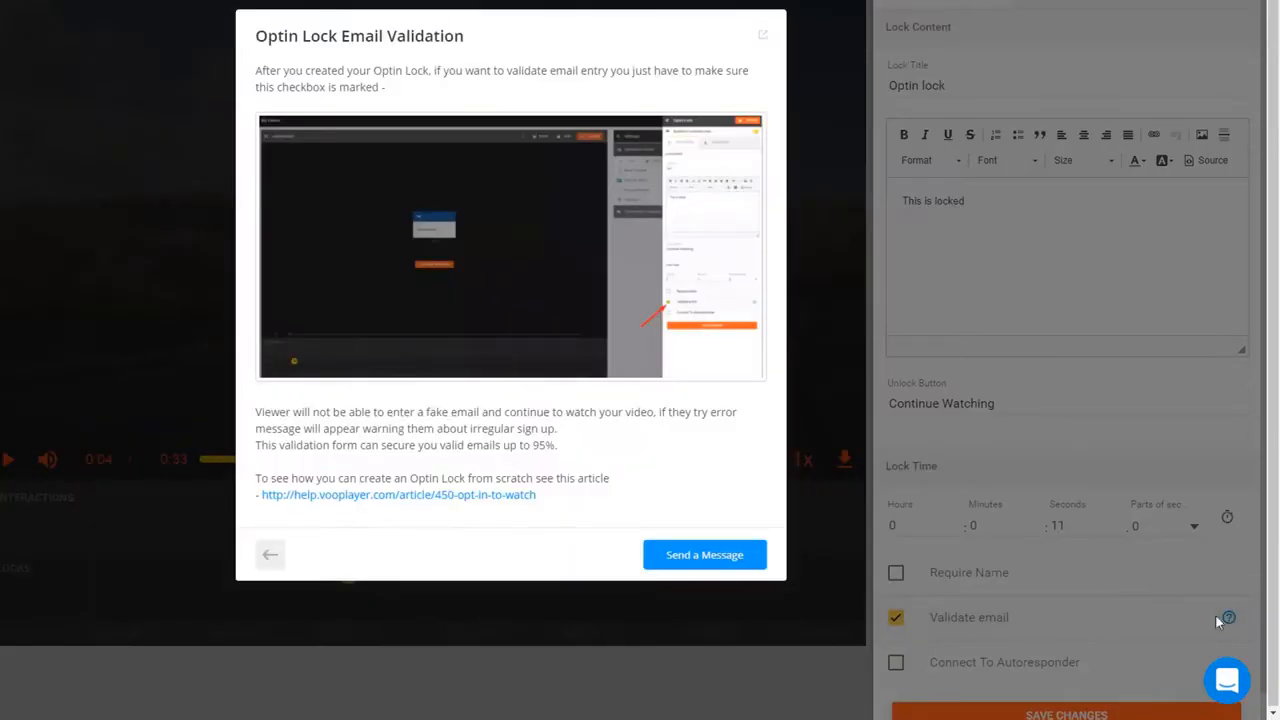
click(878, 522)
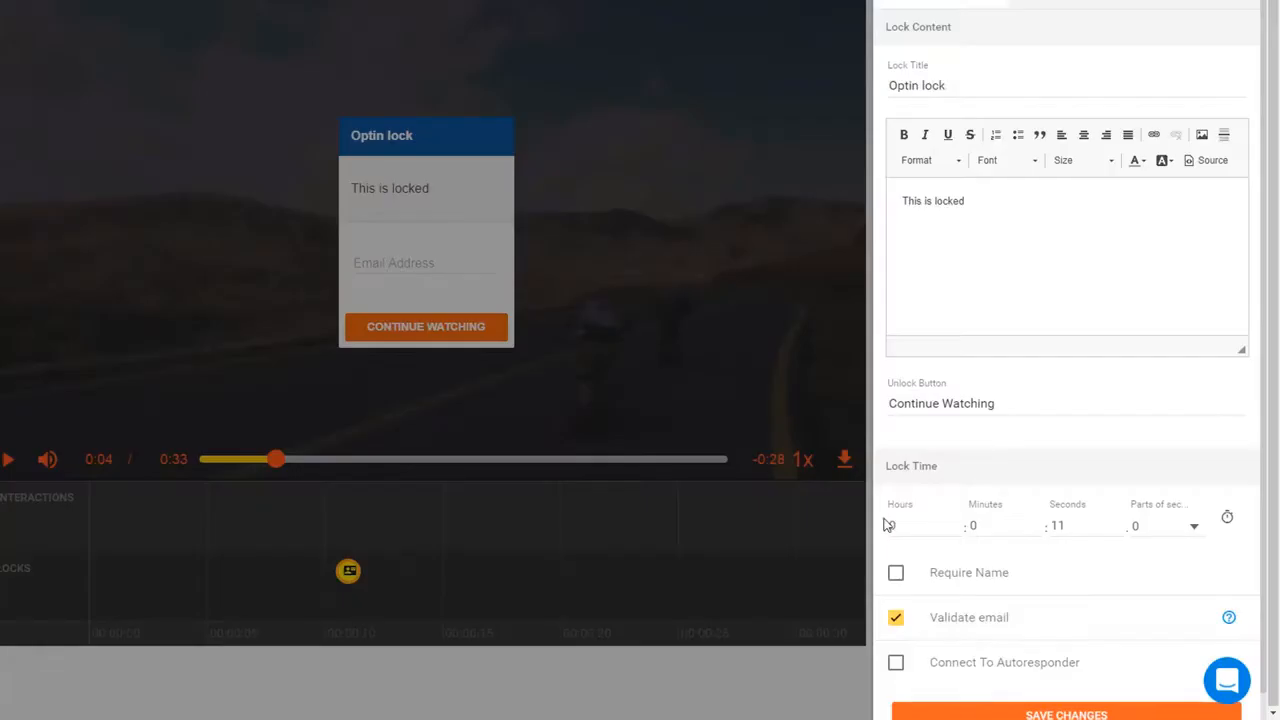
- Try an autoresponder integration and browse its providers, then uncheck Connect To Autoresponder
click(1017, 666)
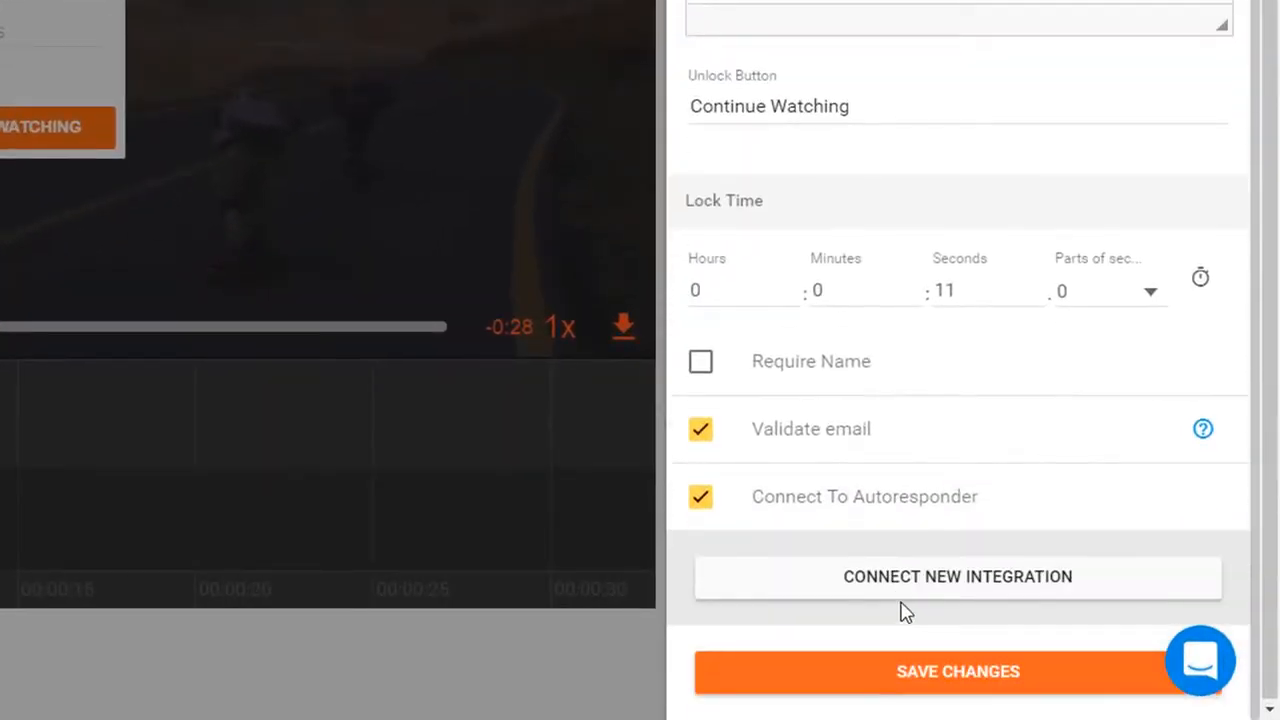
click(908, 592)
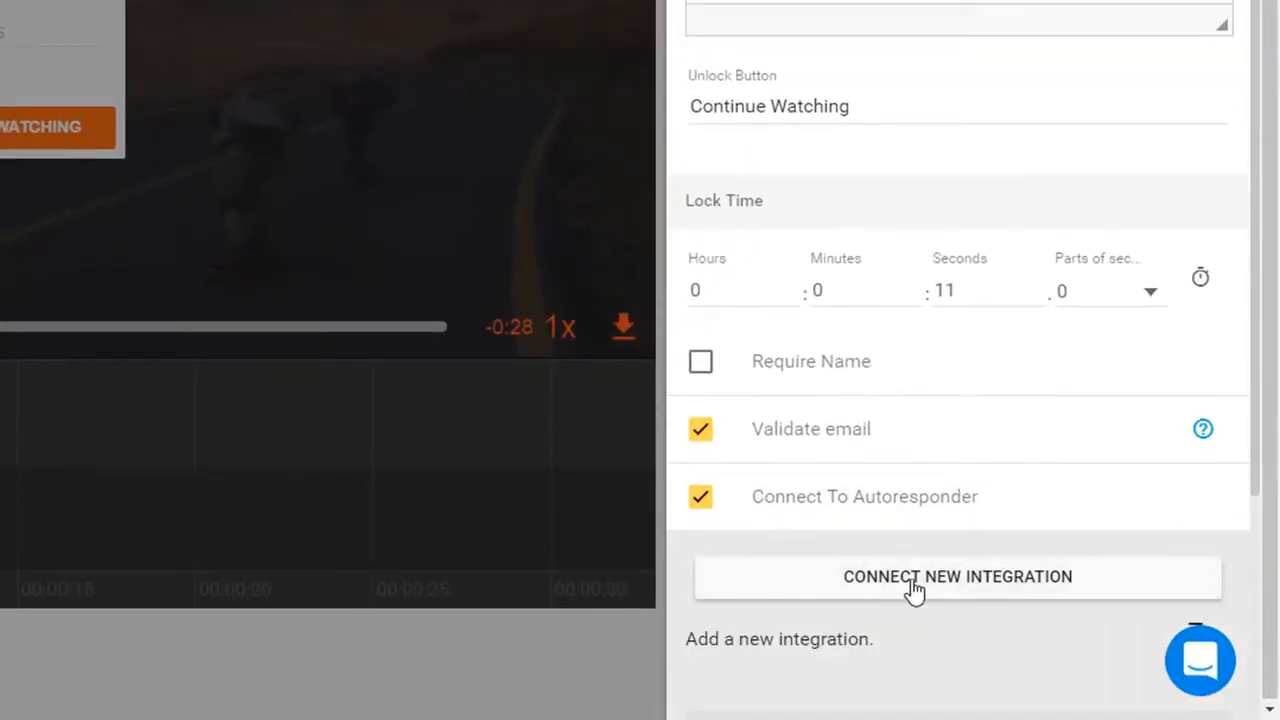
scroll(951, 497, down, 3)
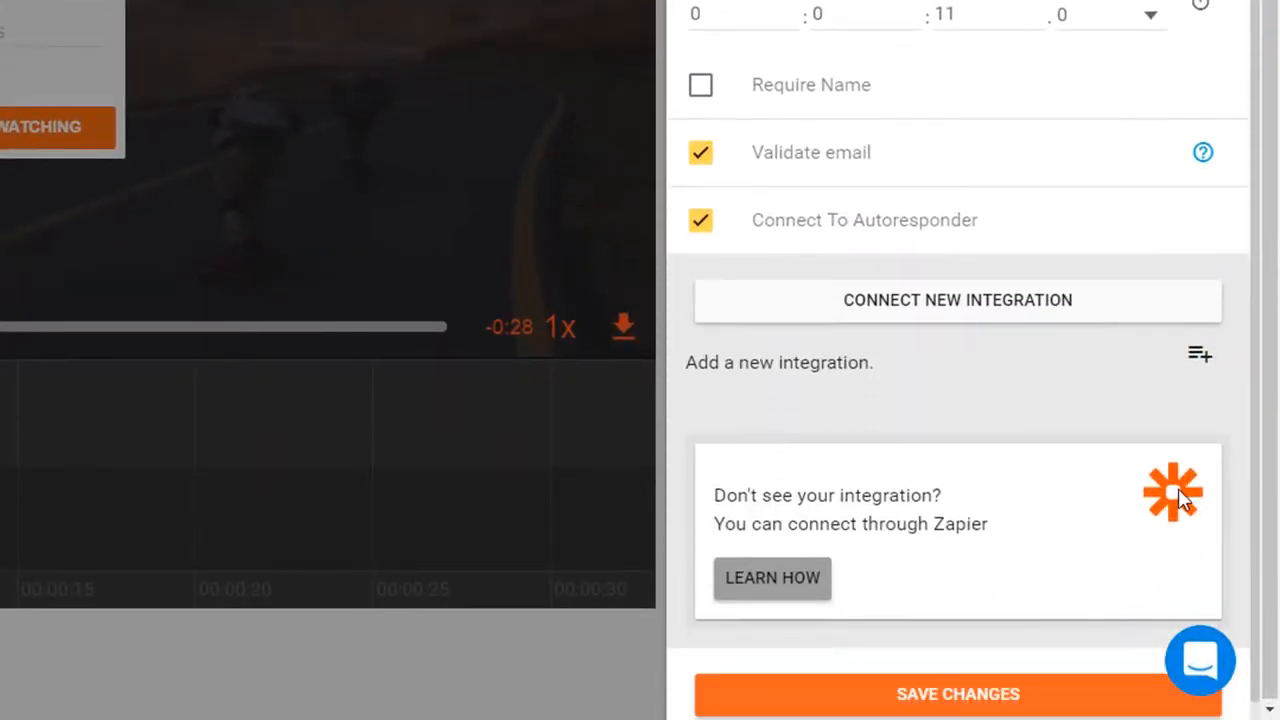
click(1205, 366)
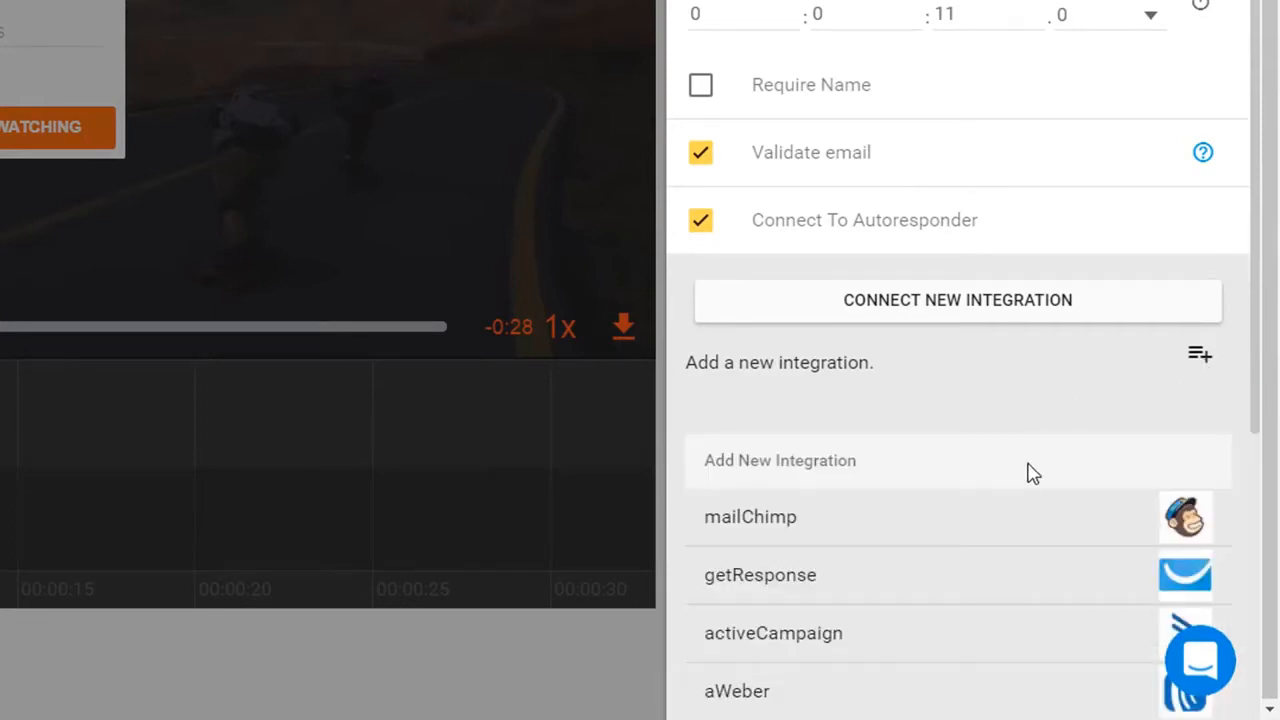
scroll(1030, 470, down, 2)
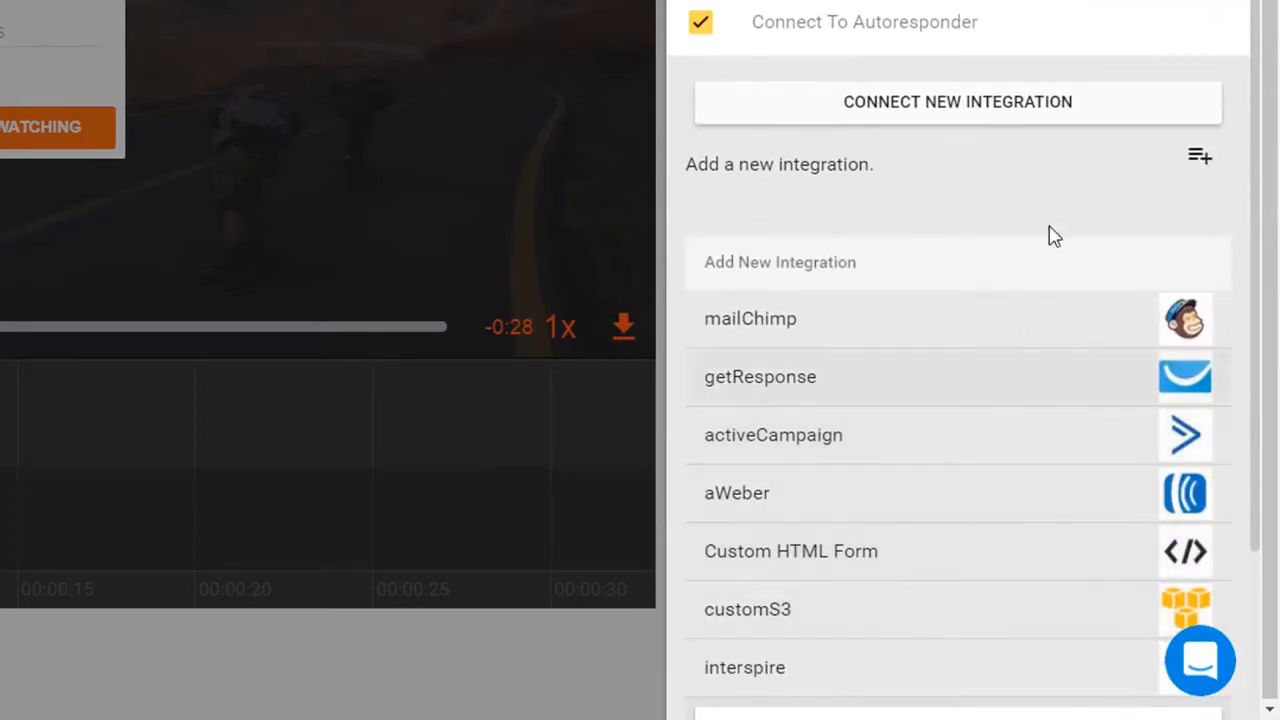
click(900, 32)
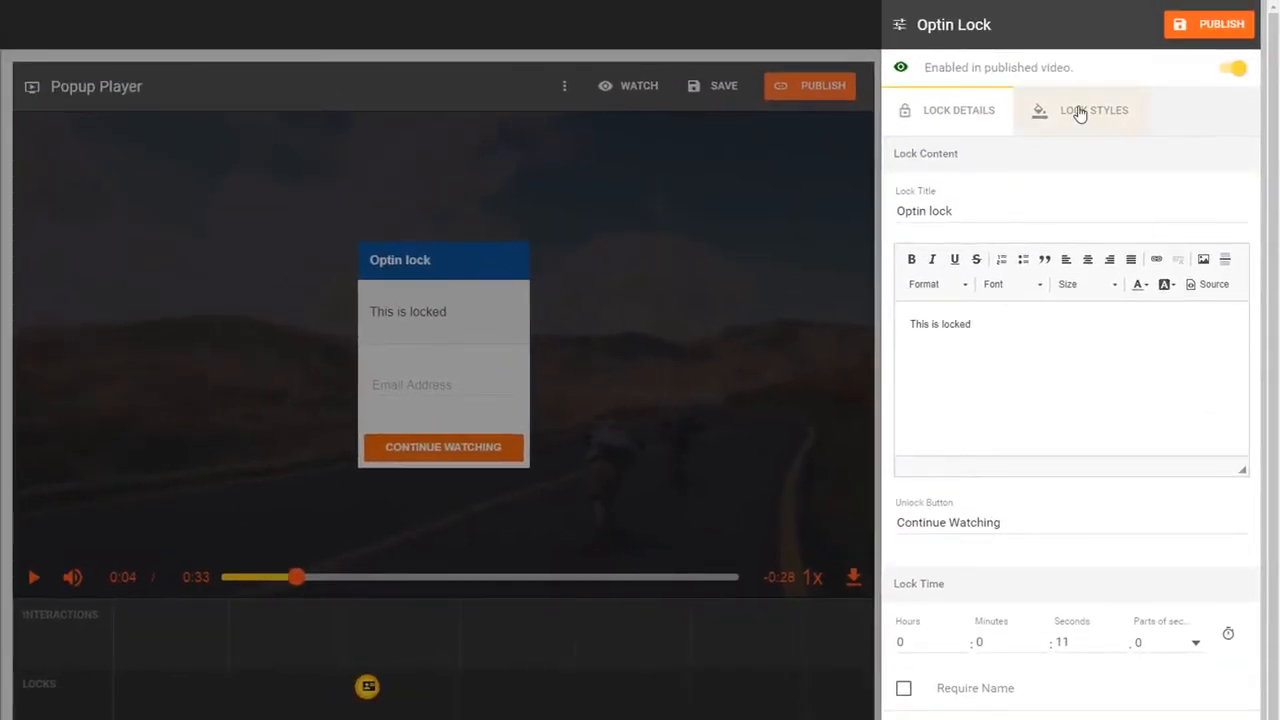
- Switch the Optin lock to Overlay Style with a fully transparent (alpha 0) content background
click(1078, 114)
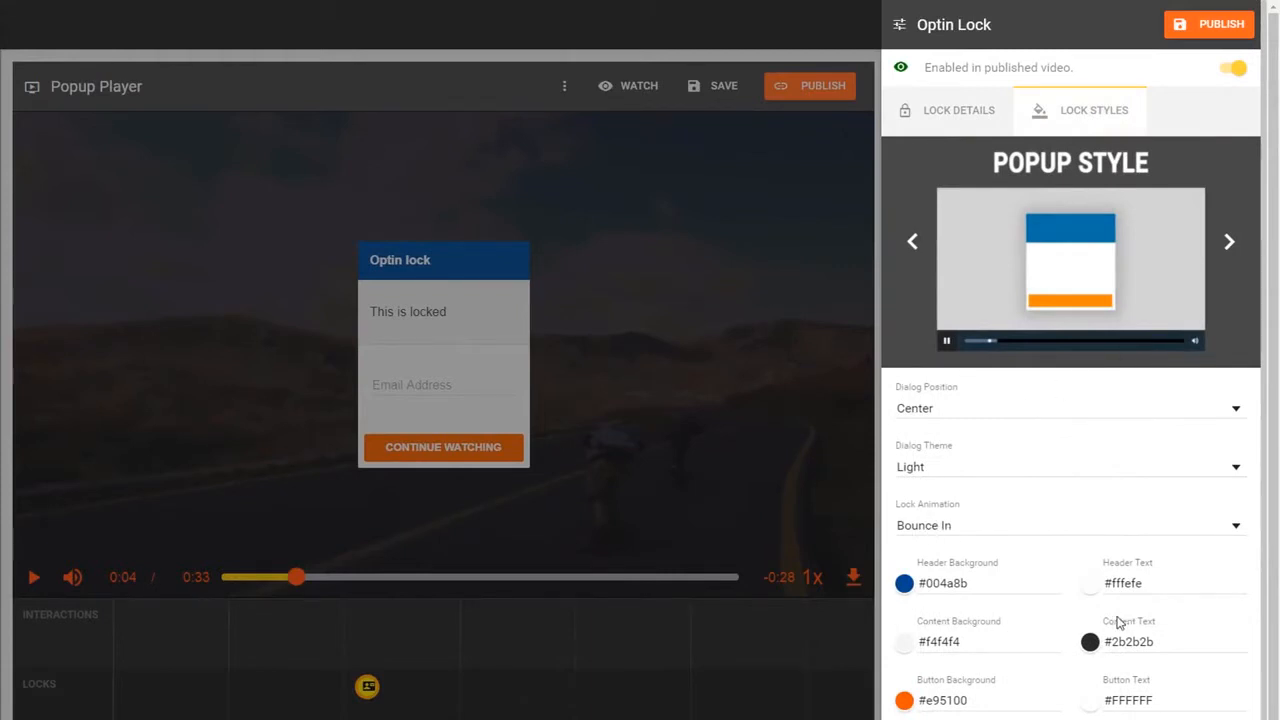
click(1224, 246)
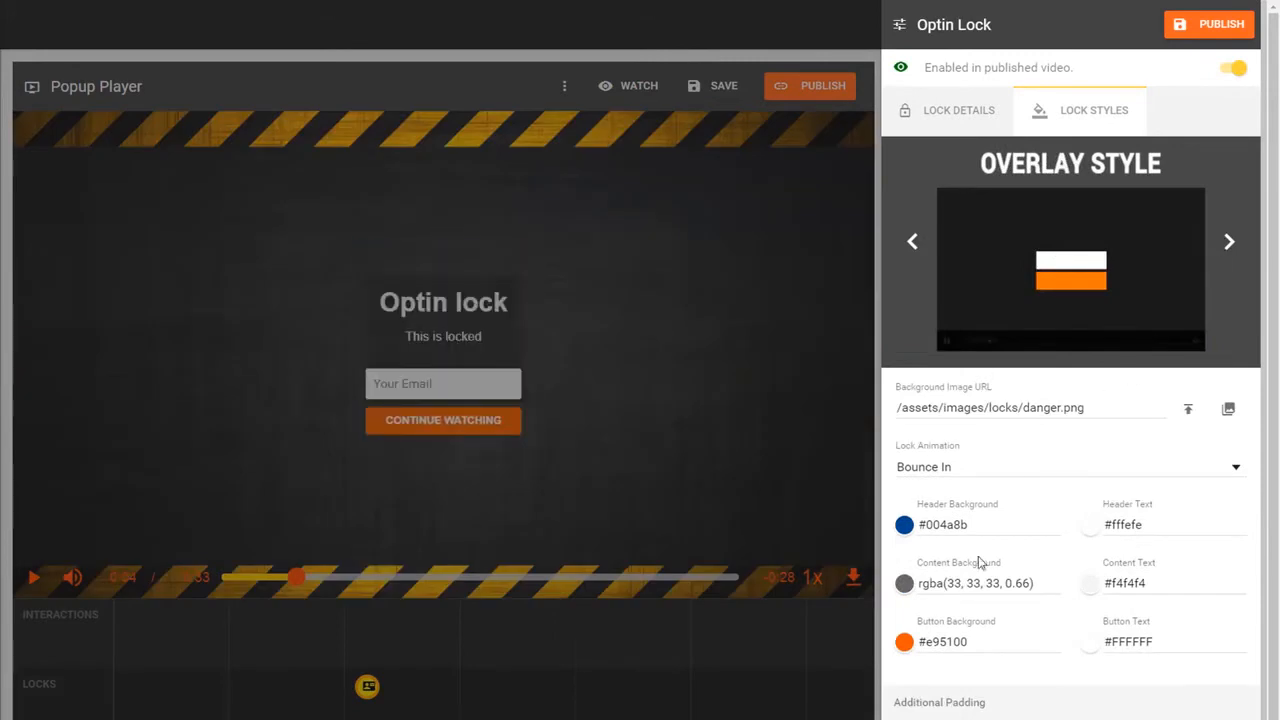
click(904, 583)
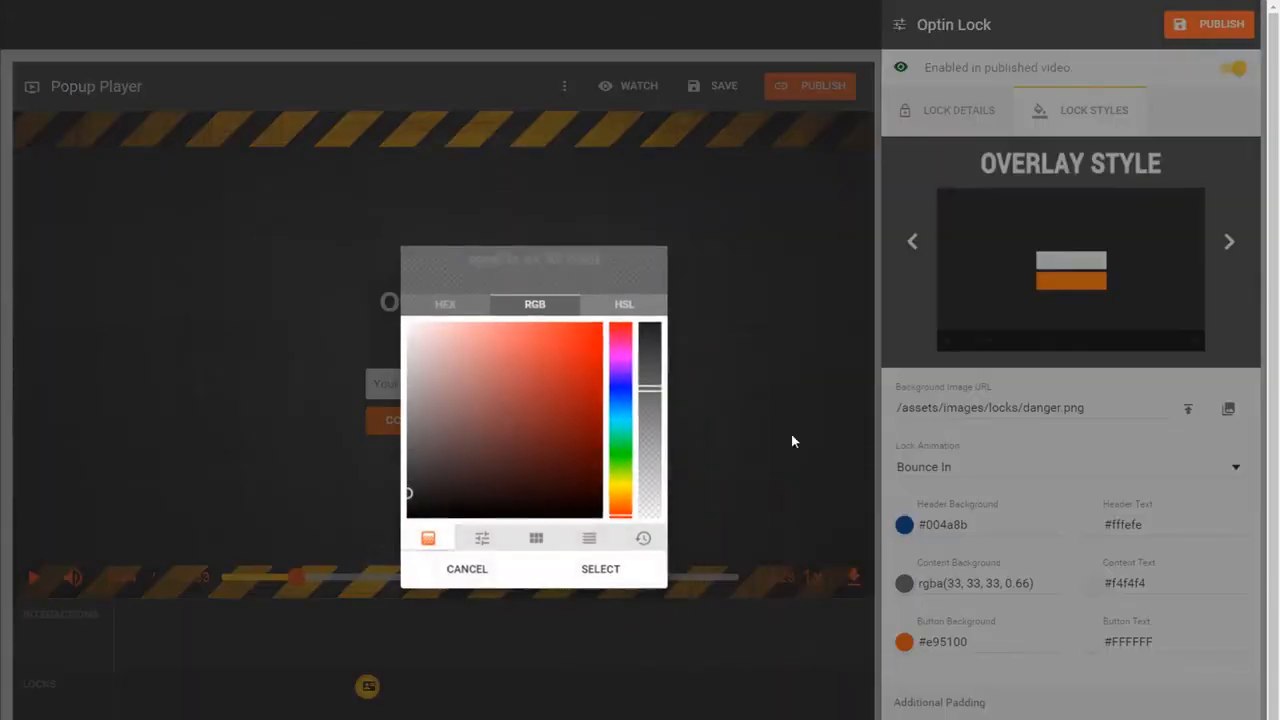
drag(648, 385, 658, 548)
click(600, 569)
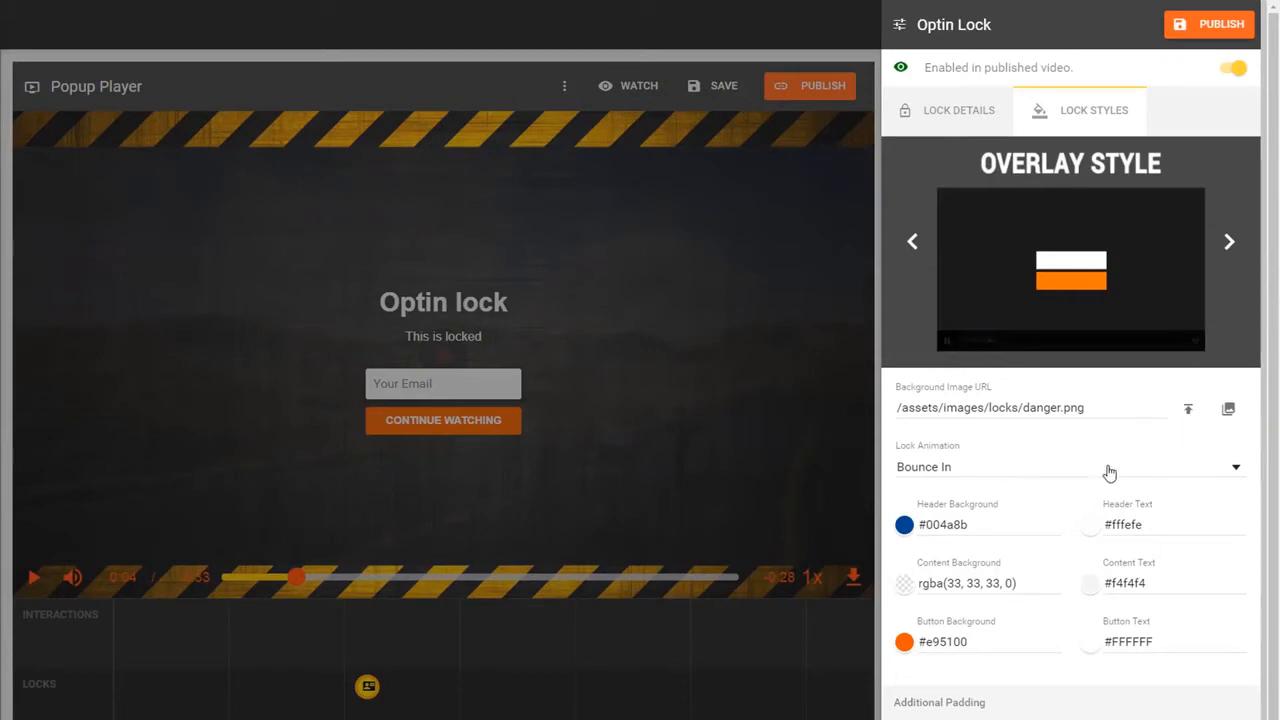
- Review the lock message in Lock Details, toggling between HTML source and rich-text view
click(957, 130)
click(1070, 334)
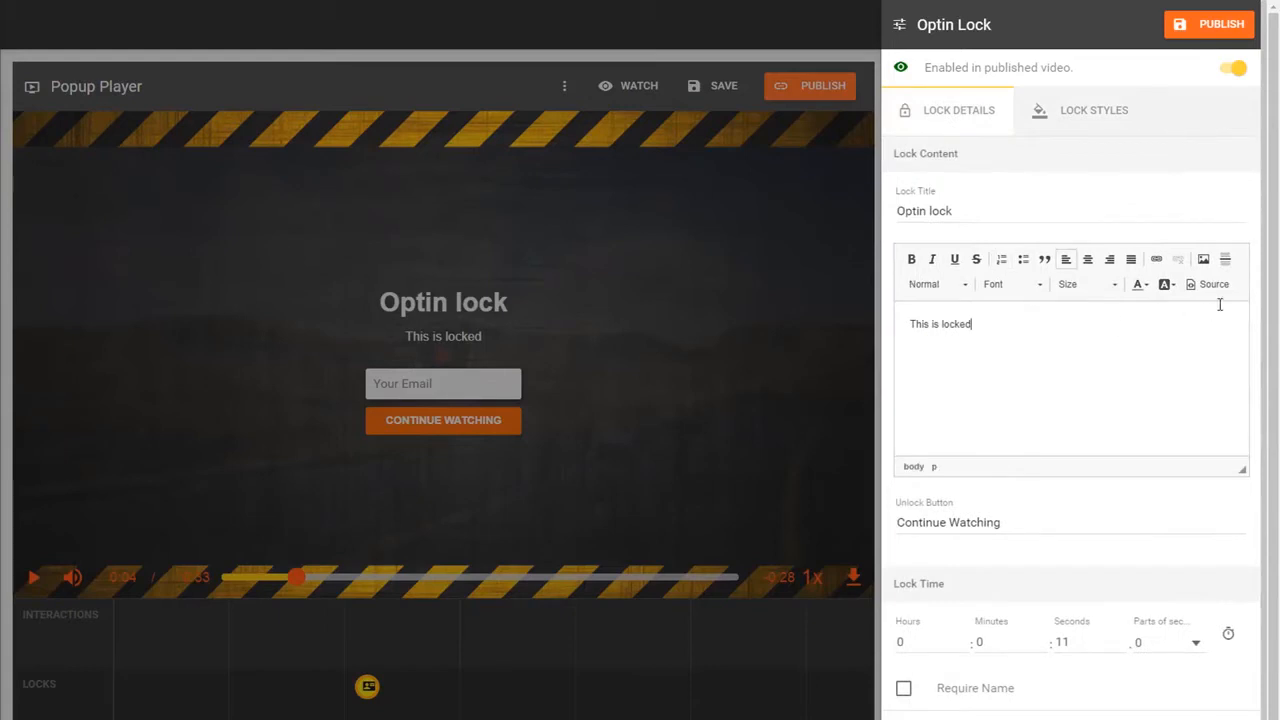
click(1218, 289)
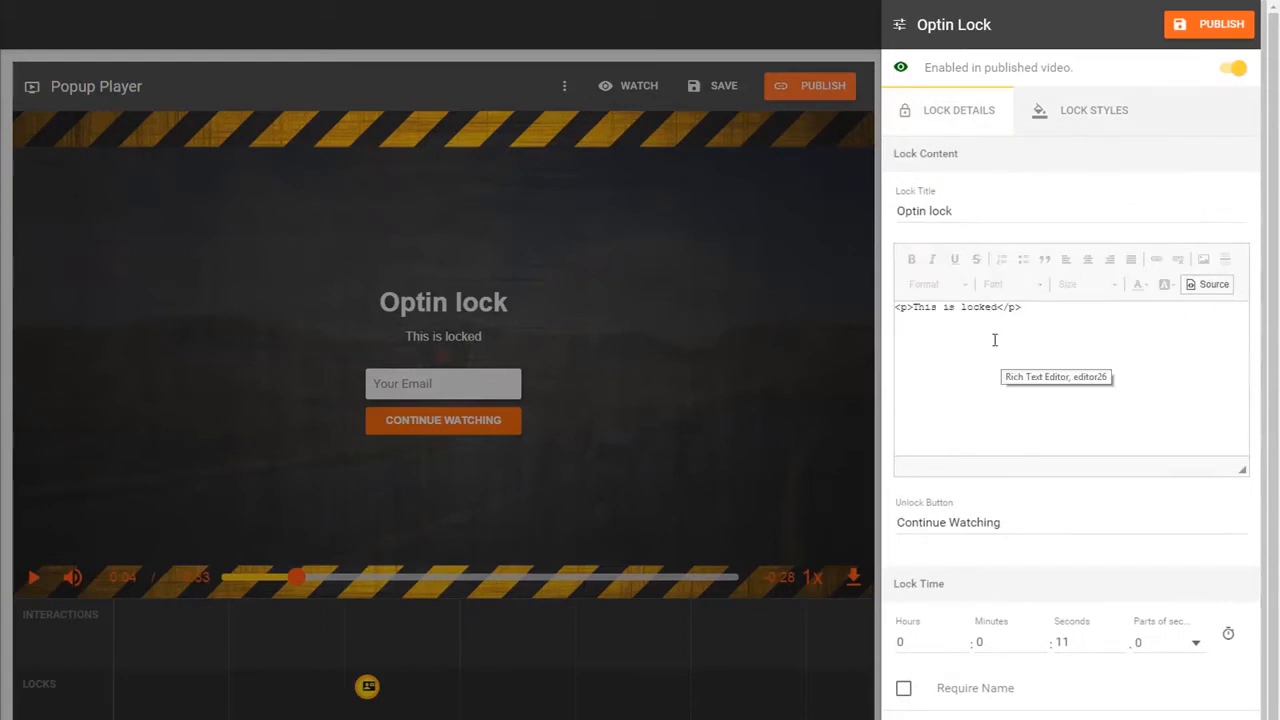
click(1208, 287)
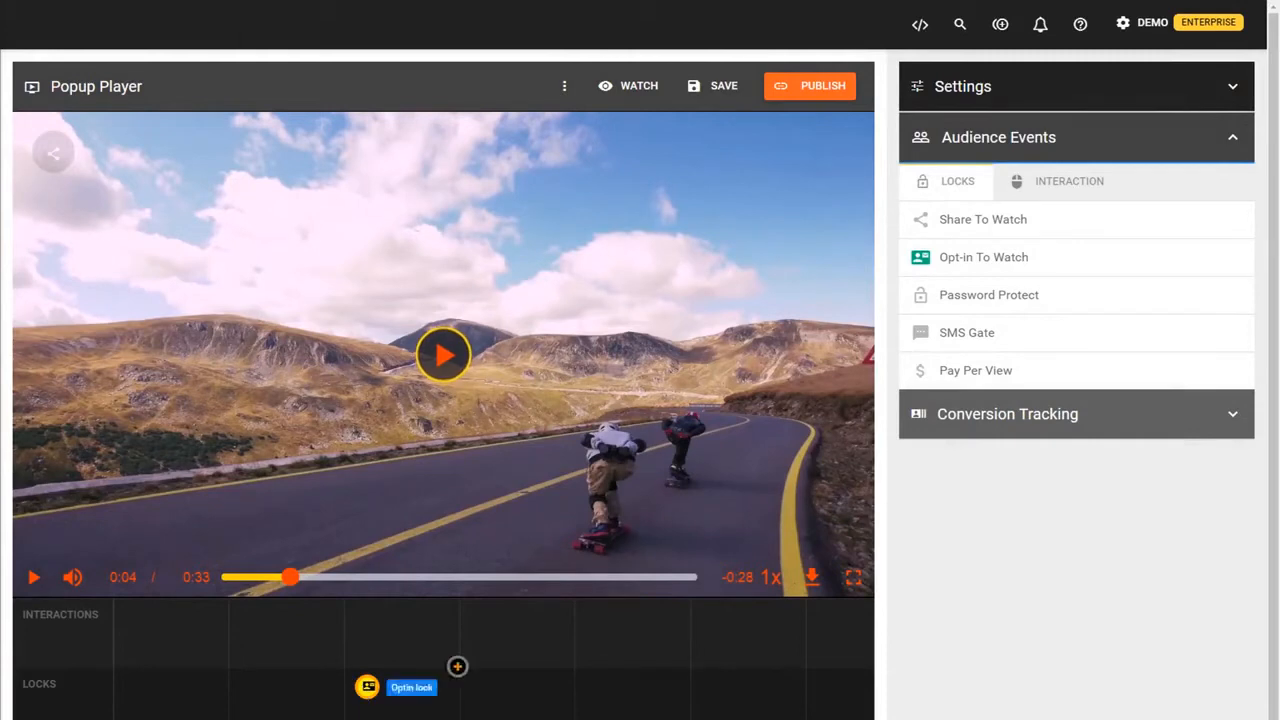
- Select the Optin lock marker, open and close its editor, and drag it to about 0:20
click(365, 692)
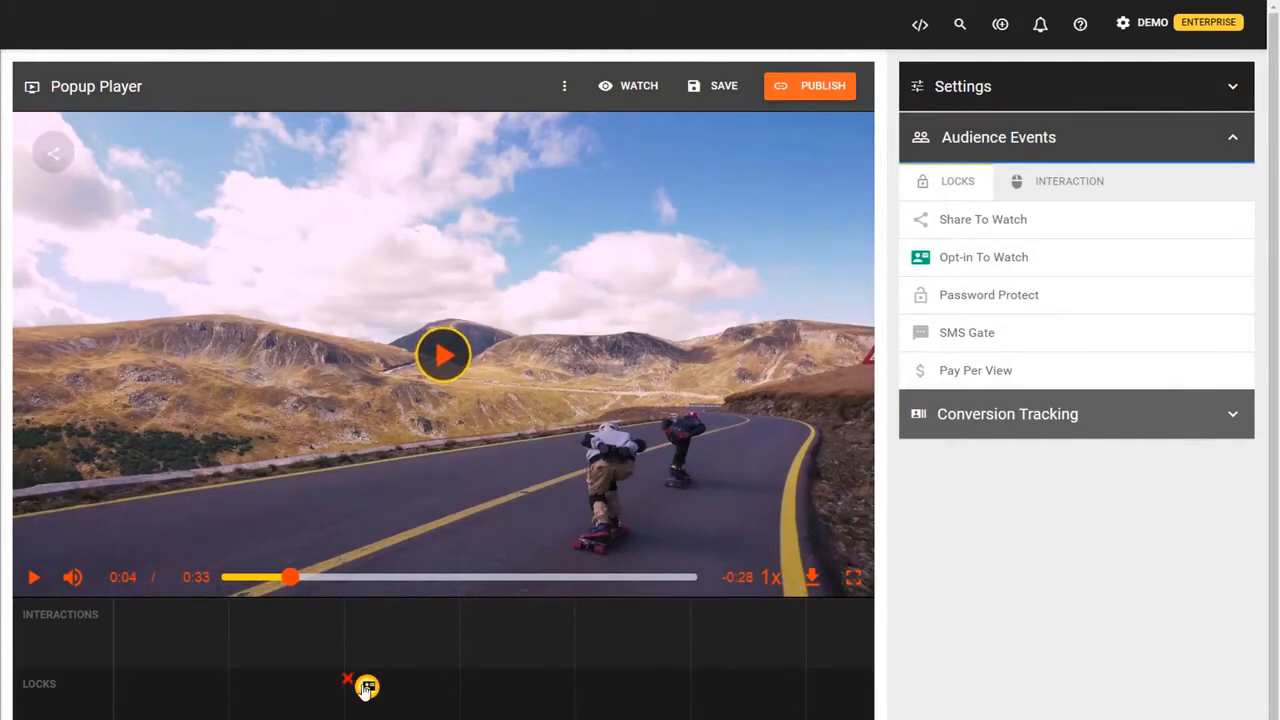
click(366, 690)
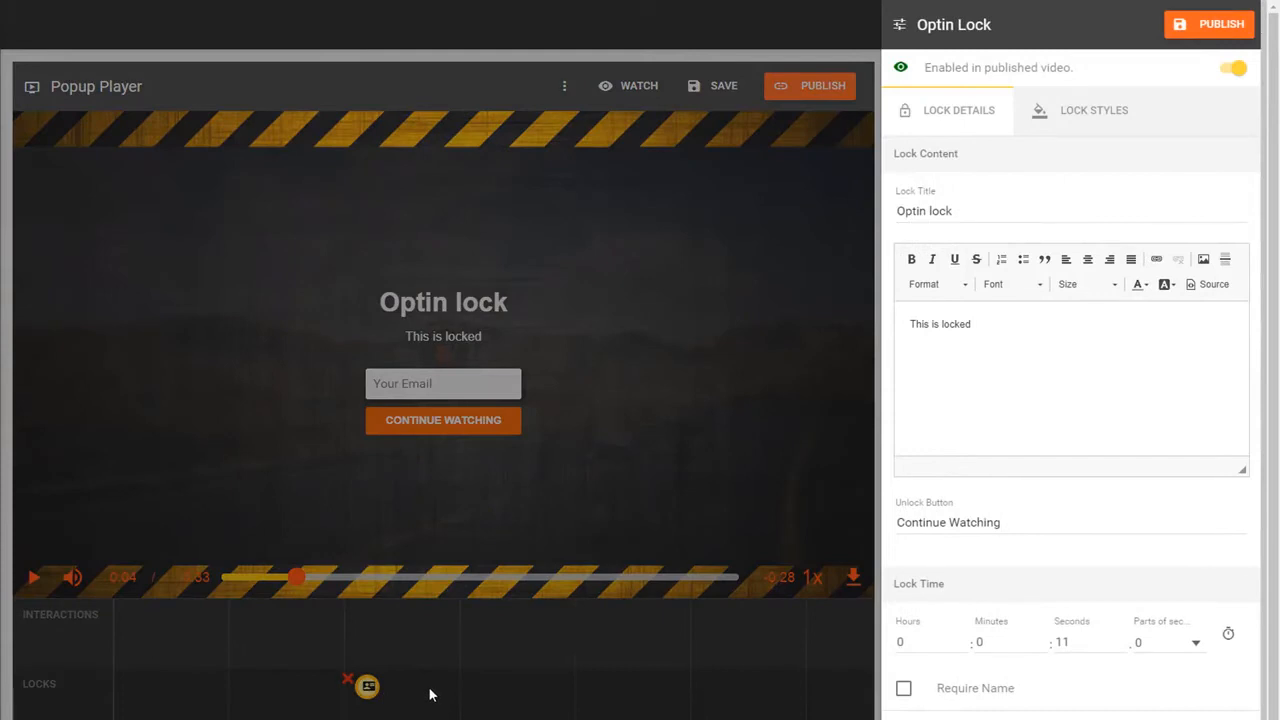
click(430, 694)
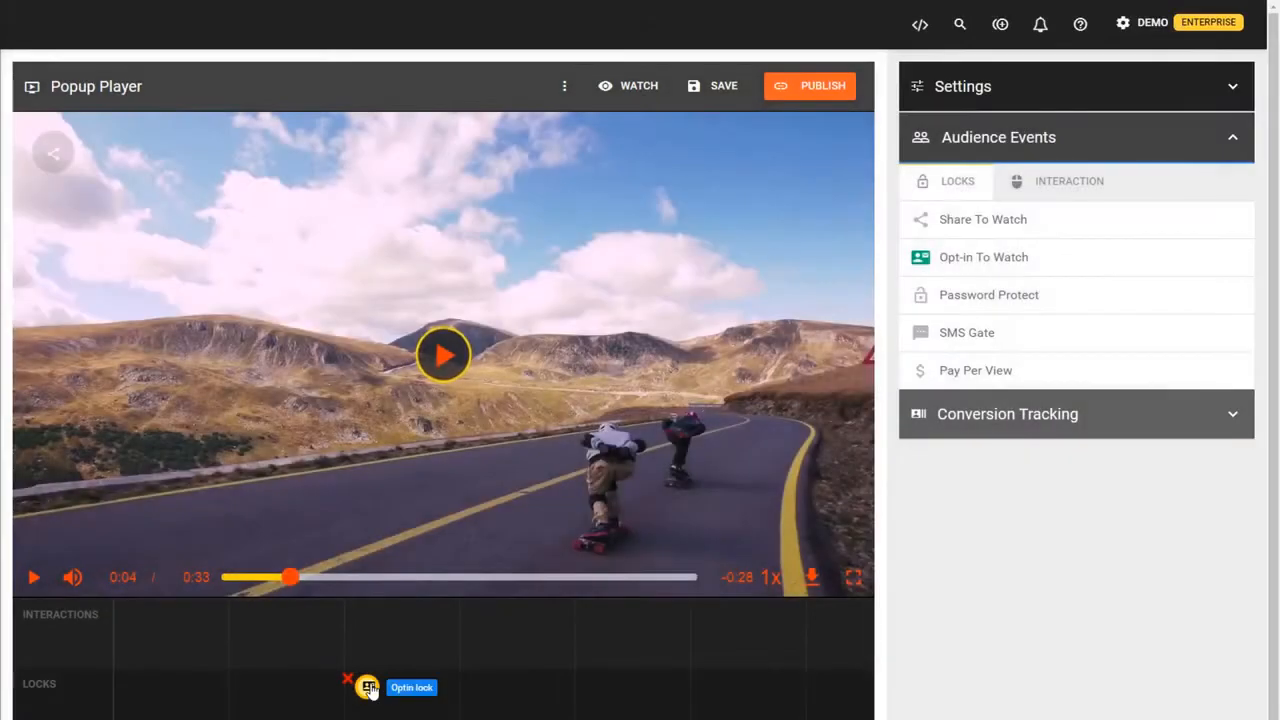
drag(368, 692, 576, 703)
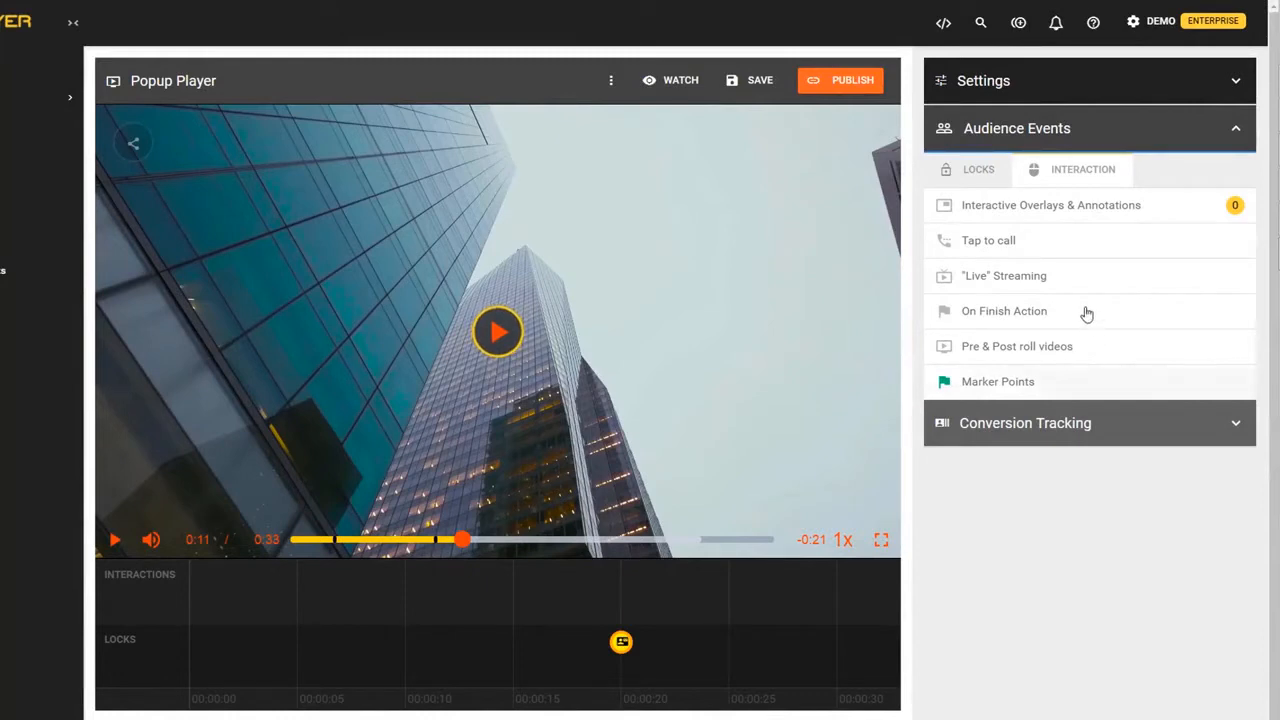
click(1000, 382)
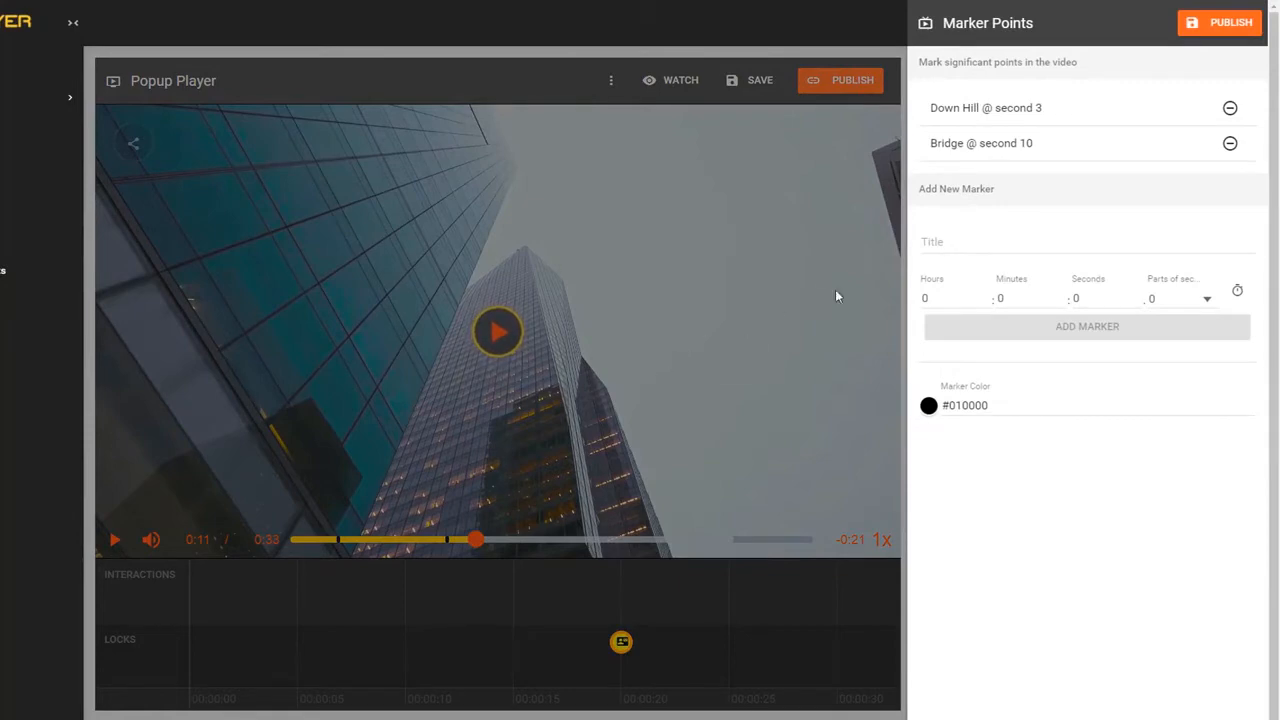
click(537, 487)
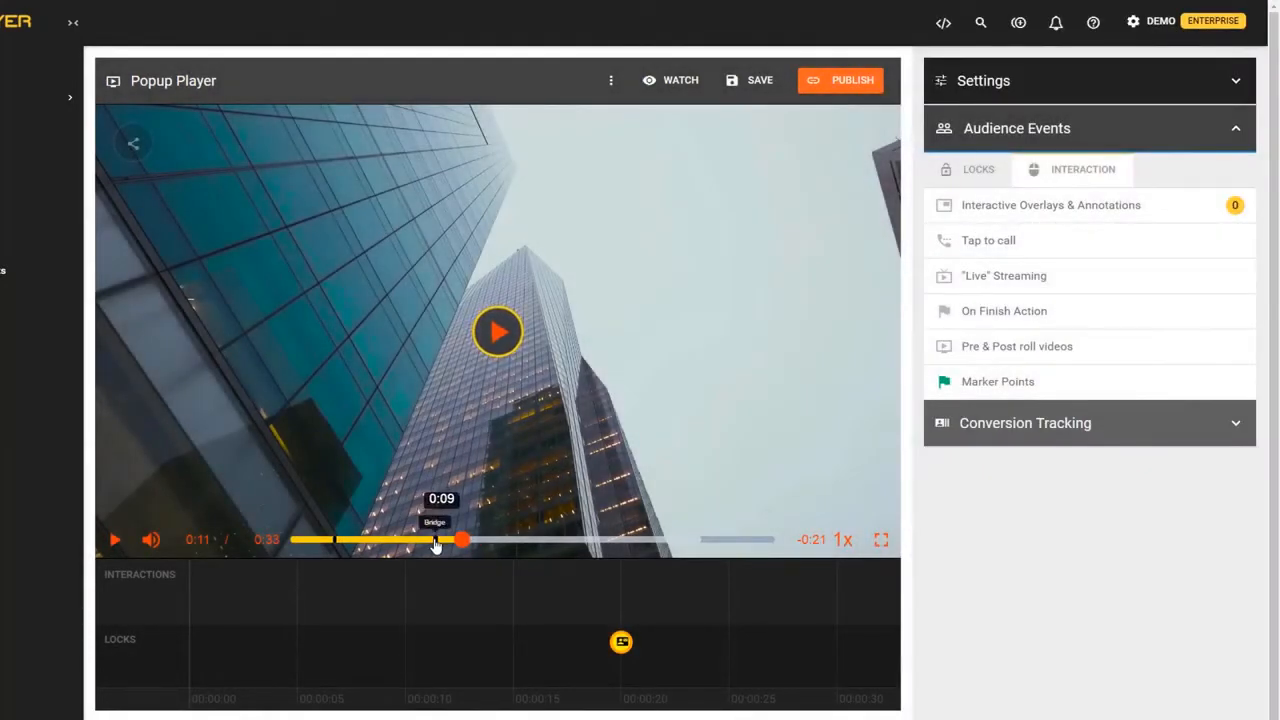
click(1010, 381)
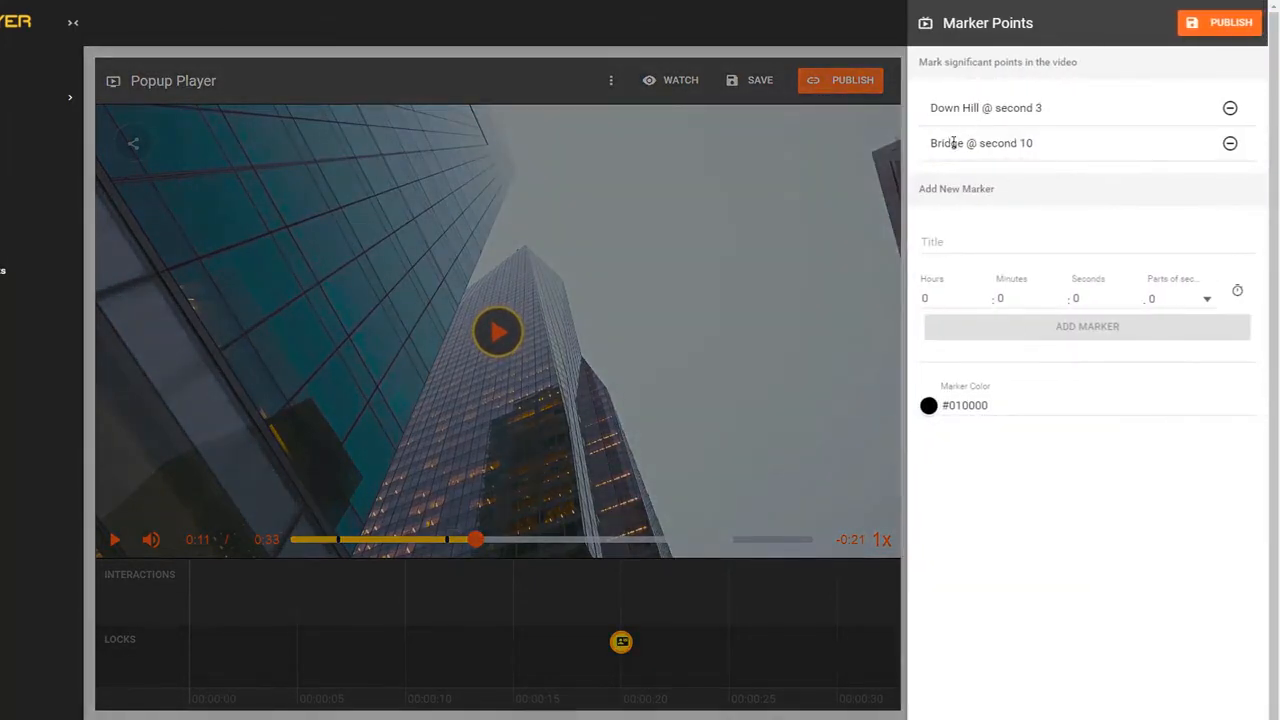
click(555, 298)
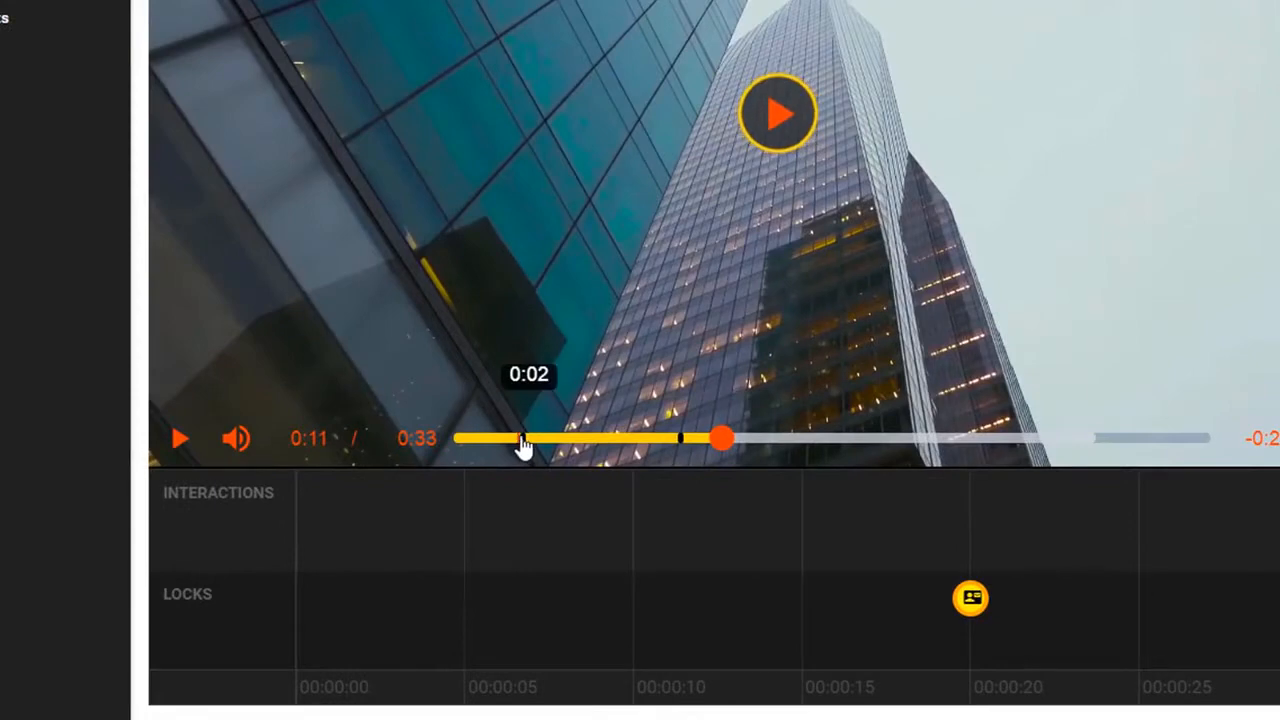
click(523, 440)
click(597, 378)
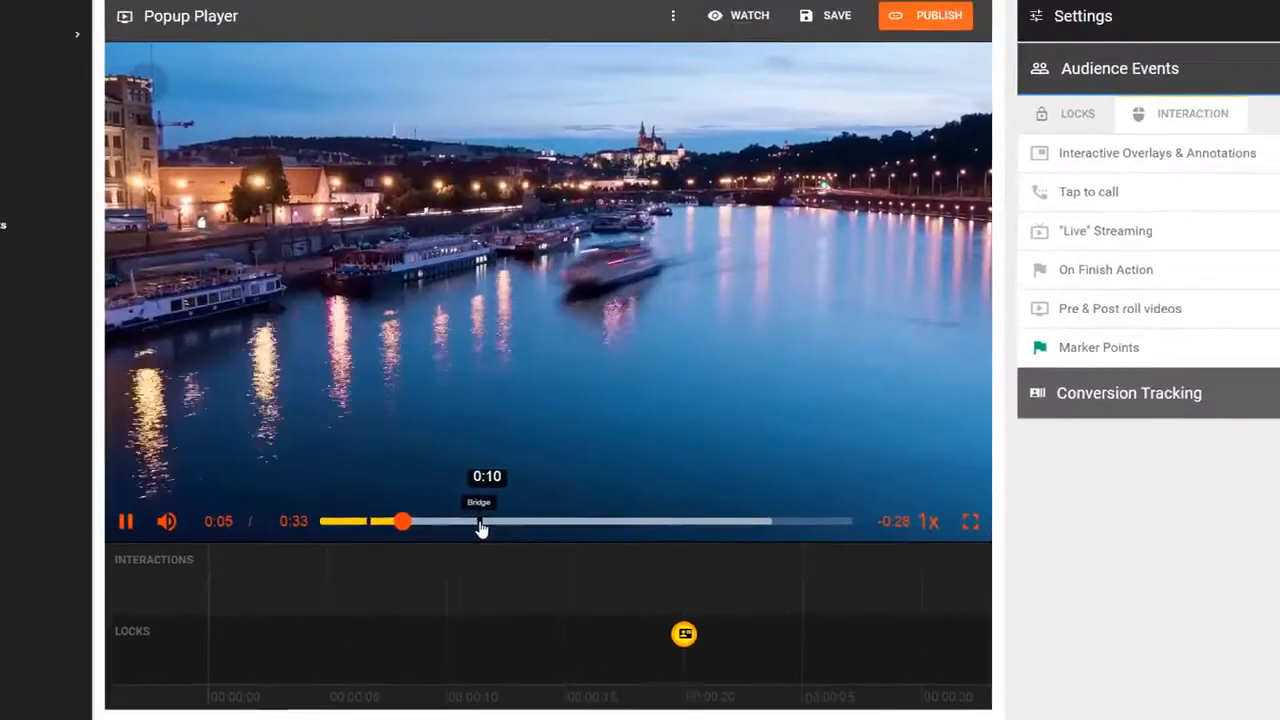
click(660, 452)
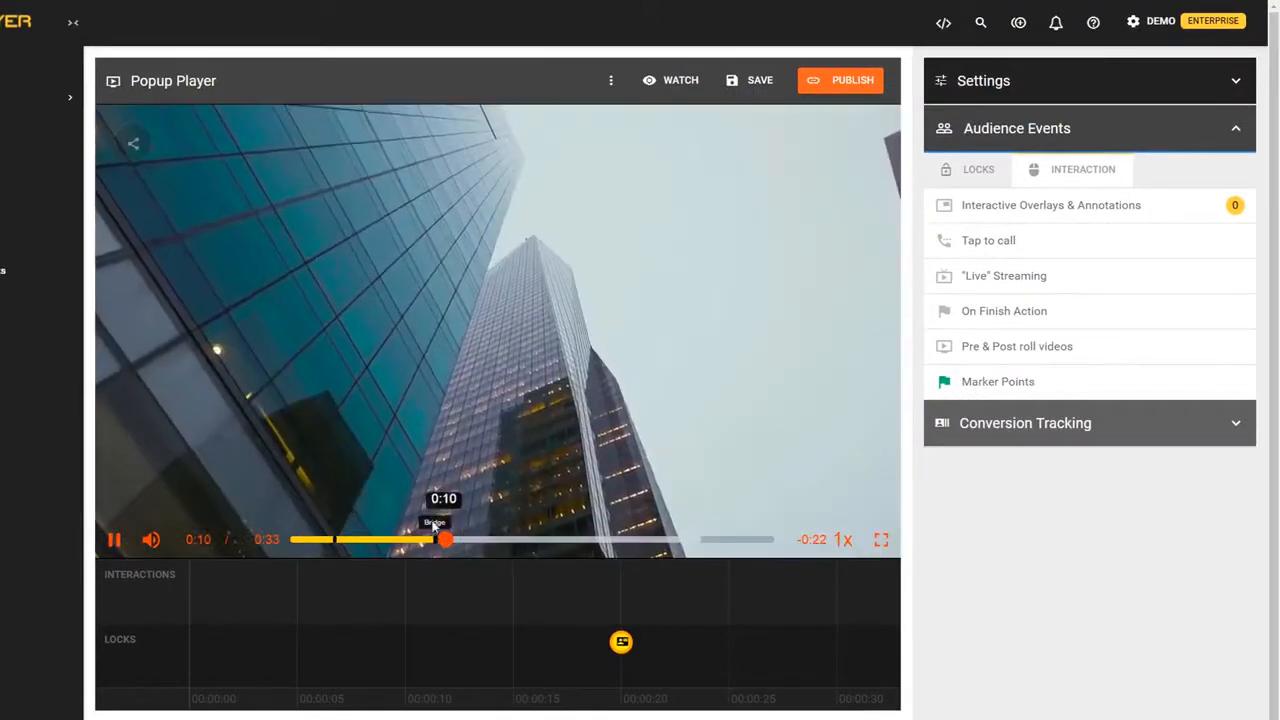
click(431, 405)
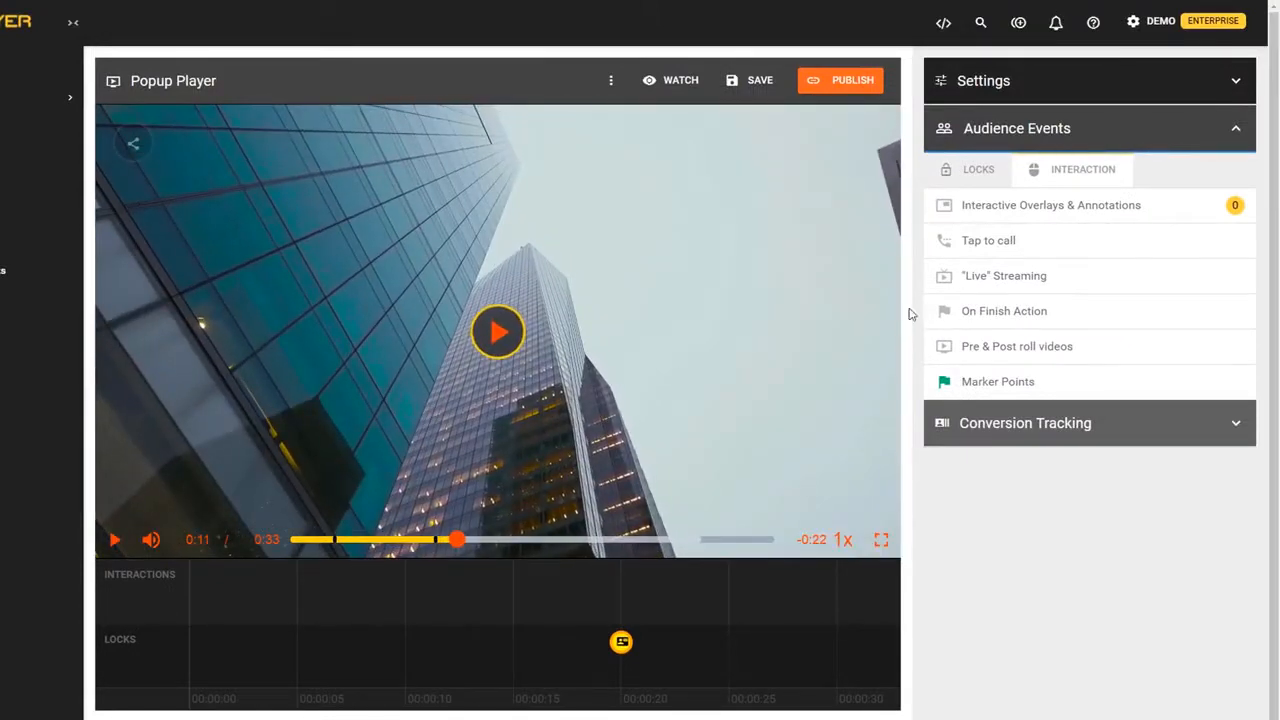
click(1000, 347)
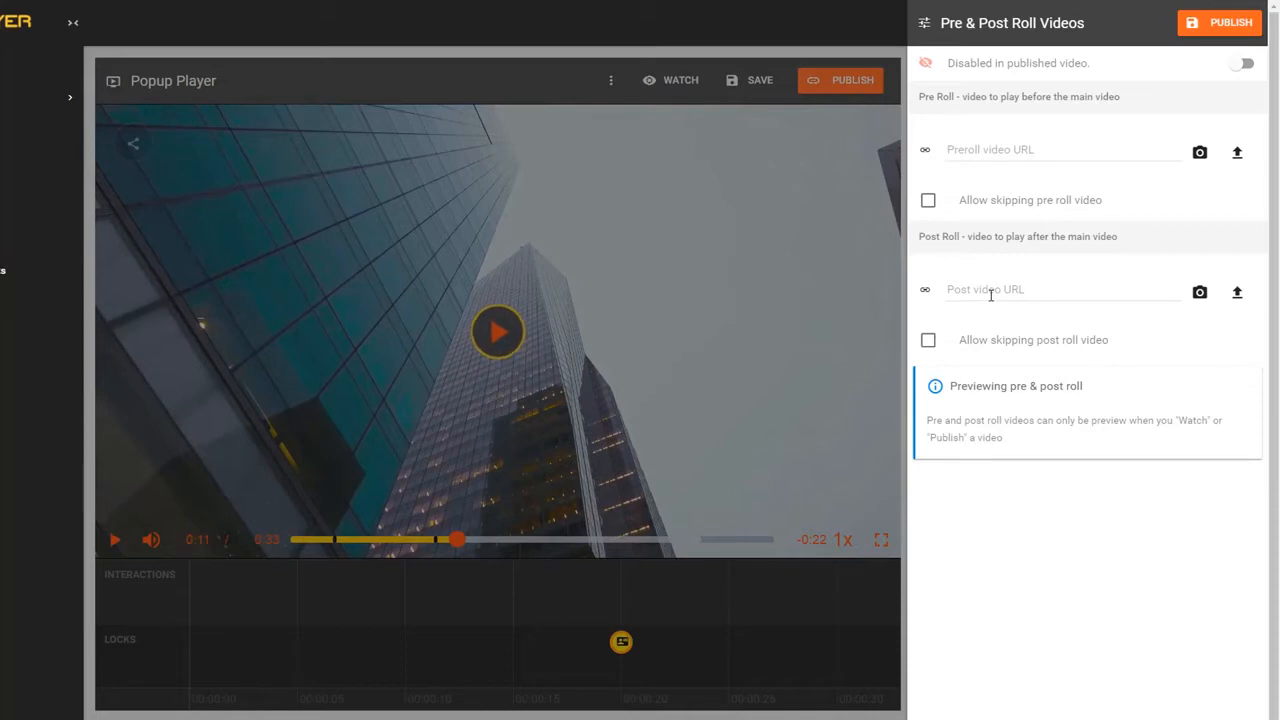
click(928, 203)
click(928, 204)
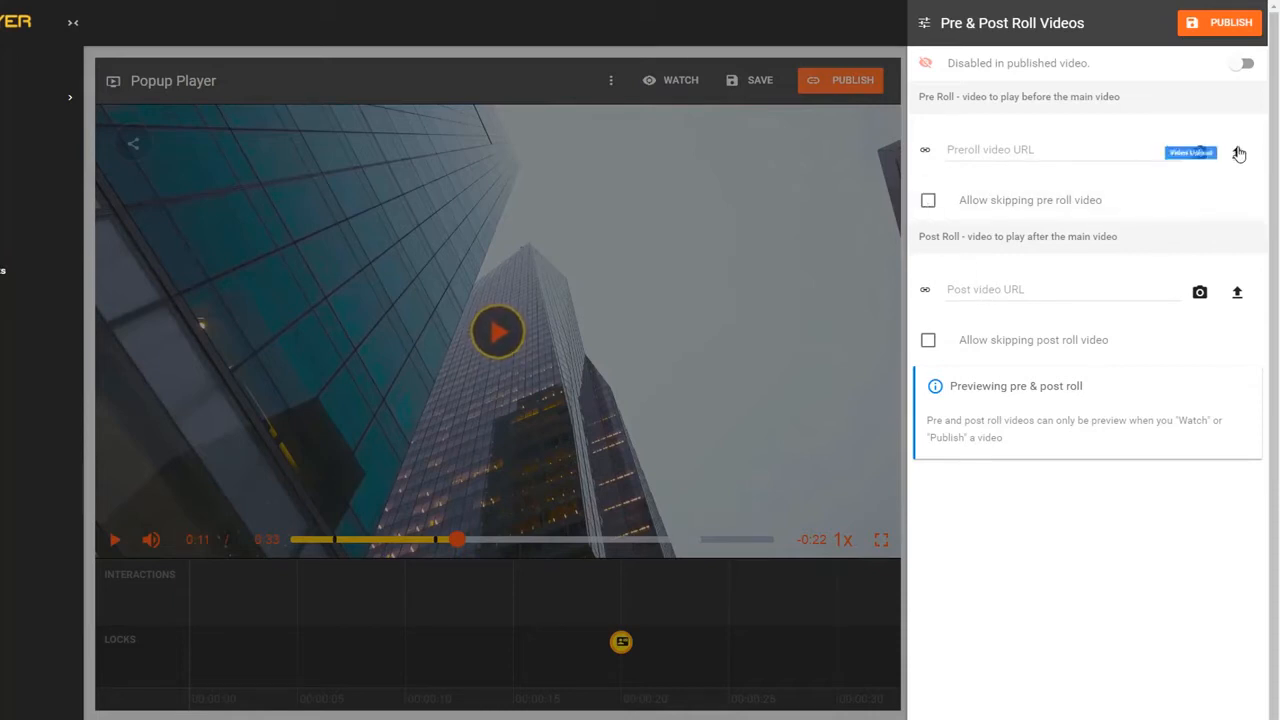
click(873, 214)
click(1000, 313)
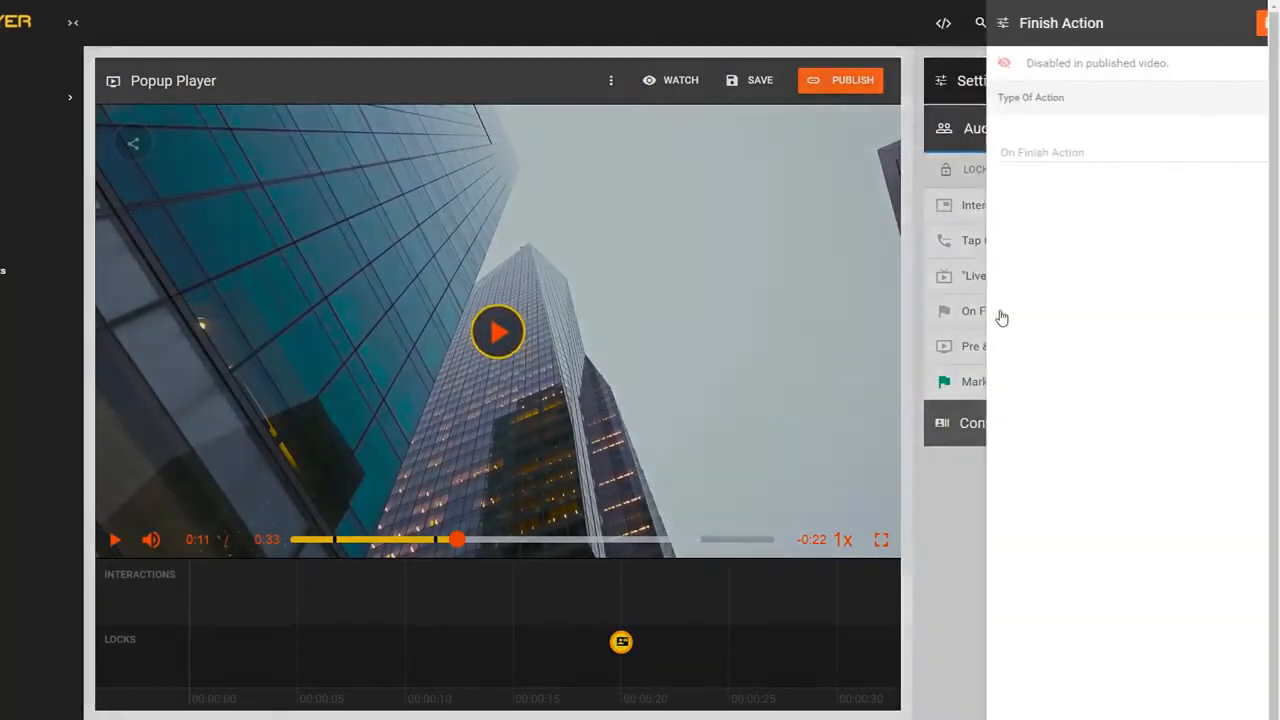
click(1005, 160)
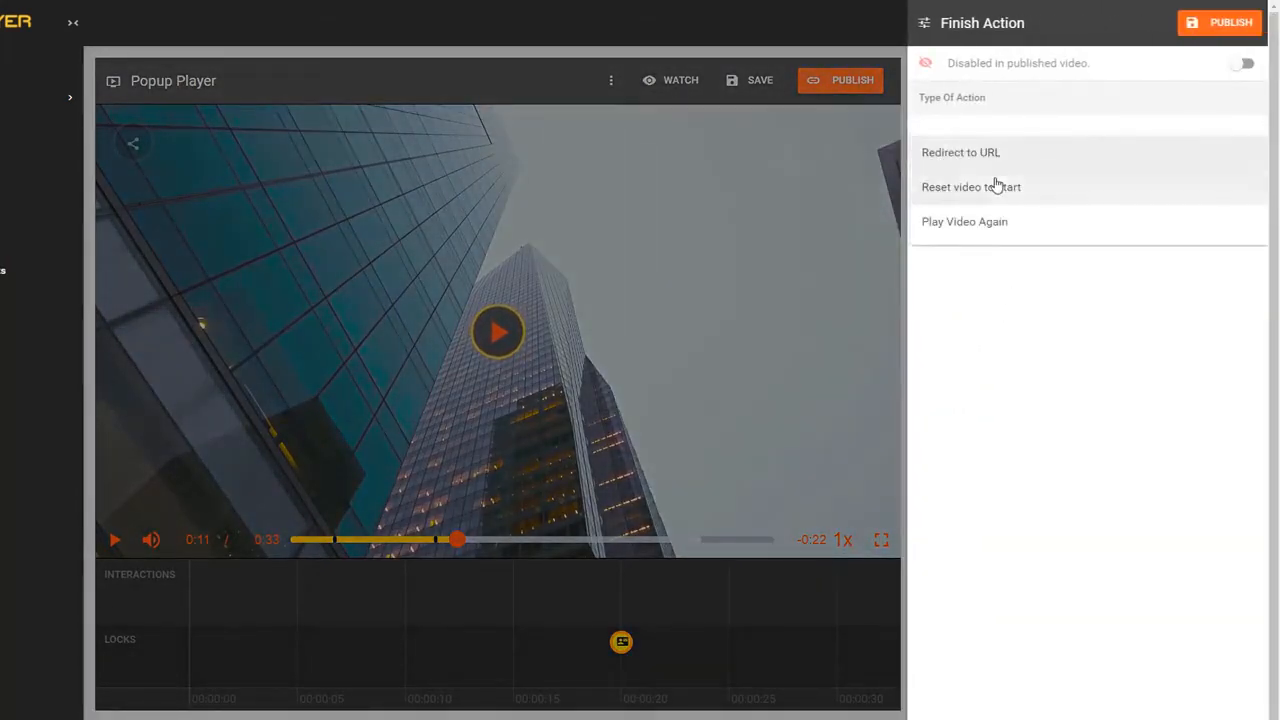
click(870, 204)
click(855, 210)
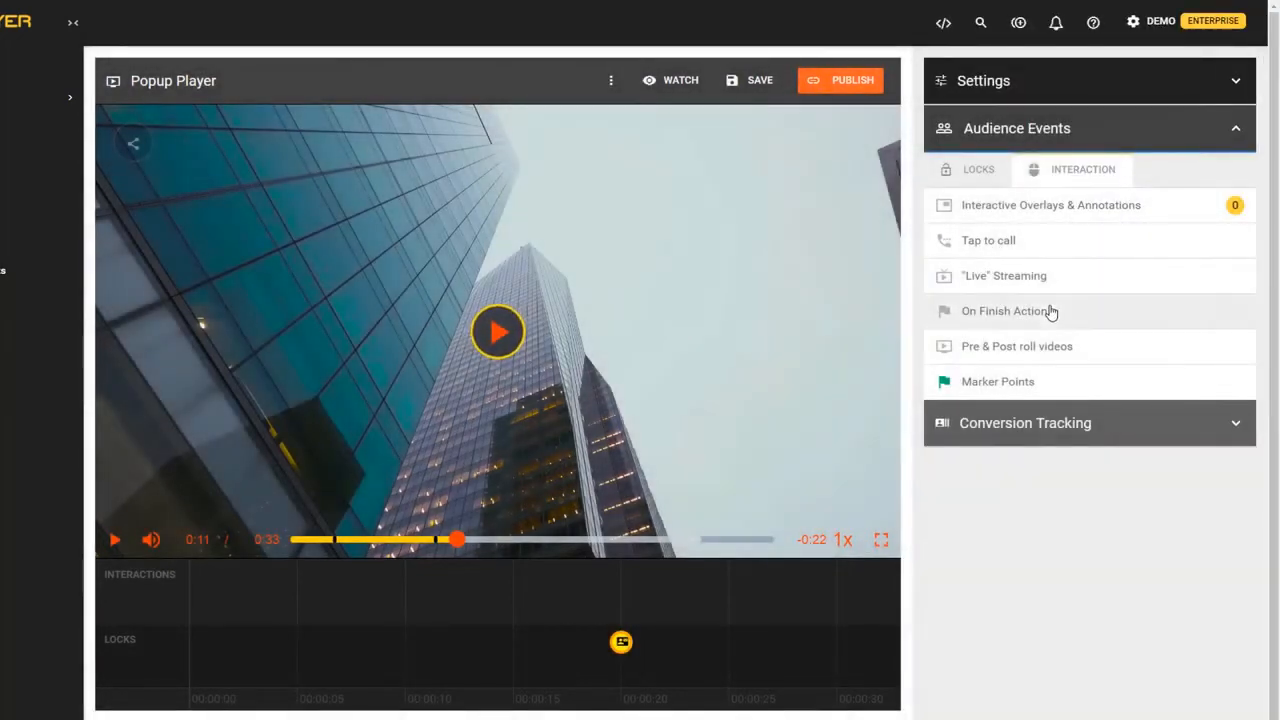
- Set the live streaming conference to start on a recurring schedule
click(1047, 289)
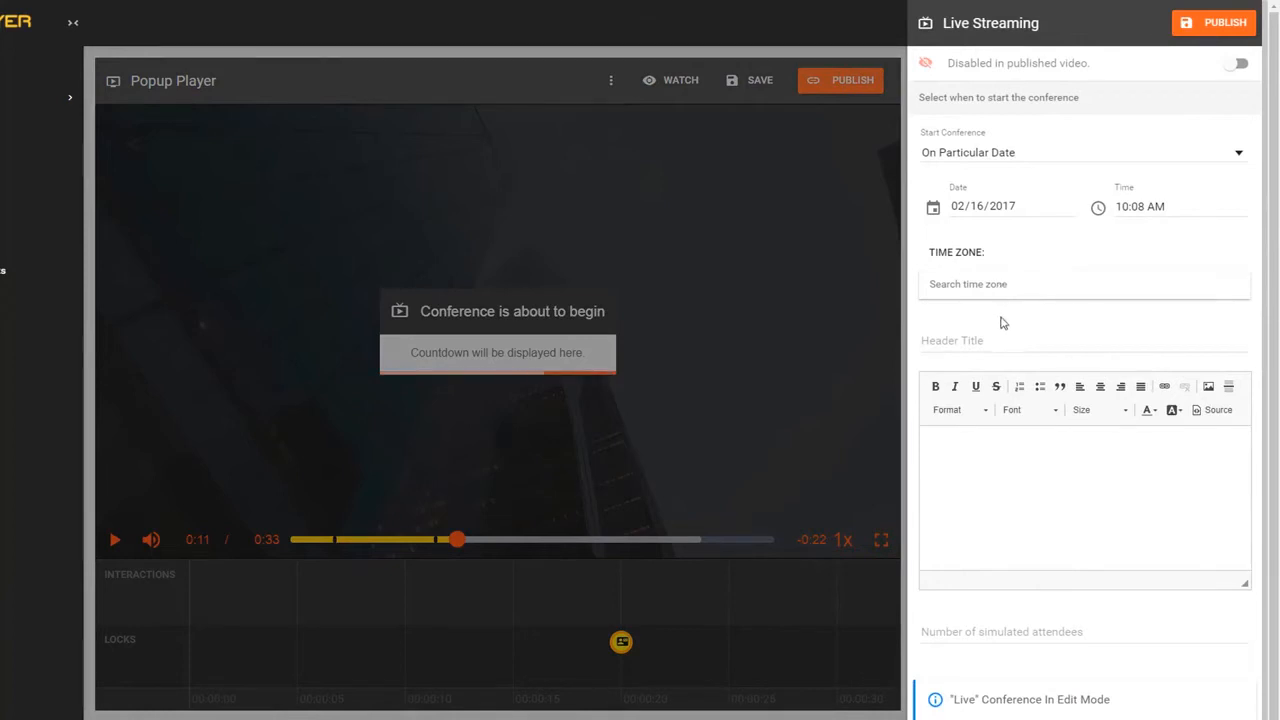
click(1016, 158)
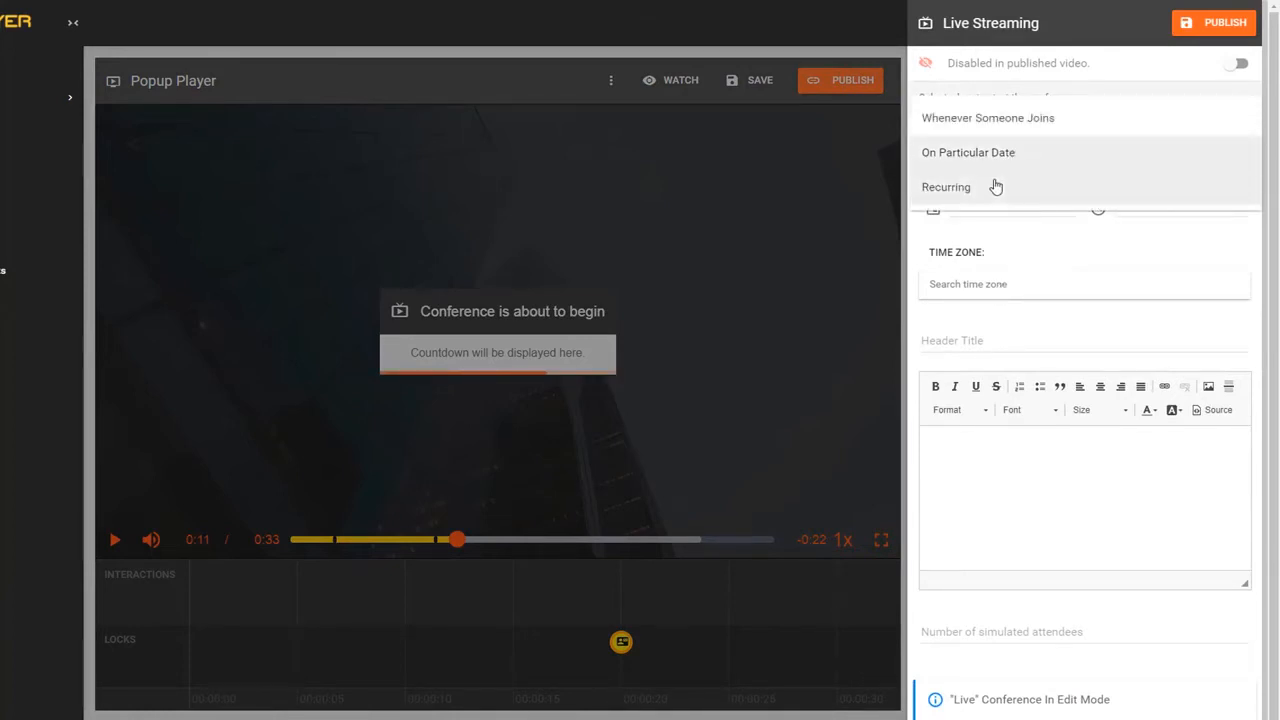
click(997, 187)
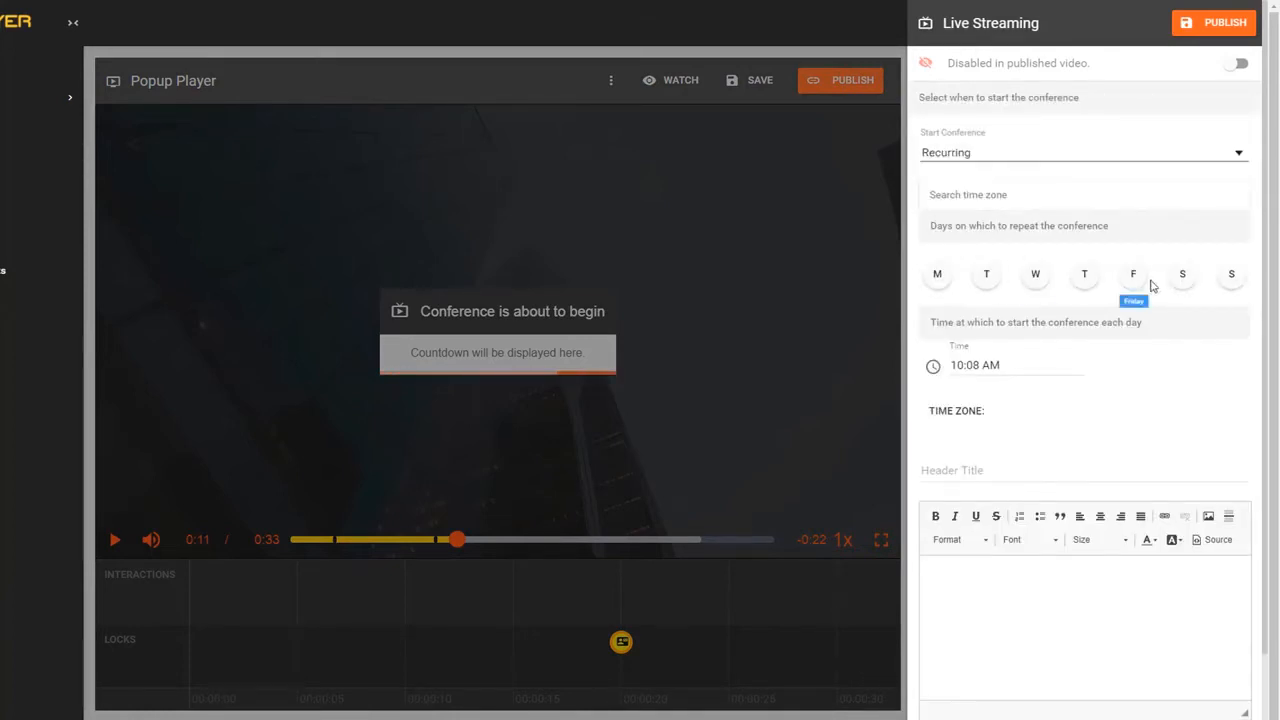
click(862, 263)
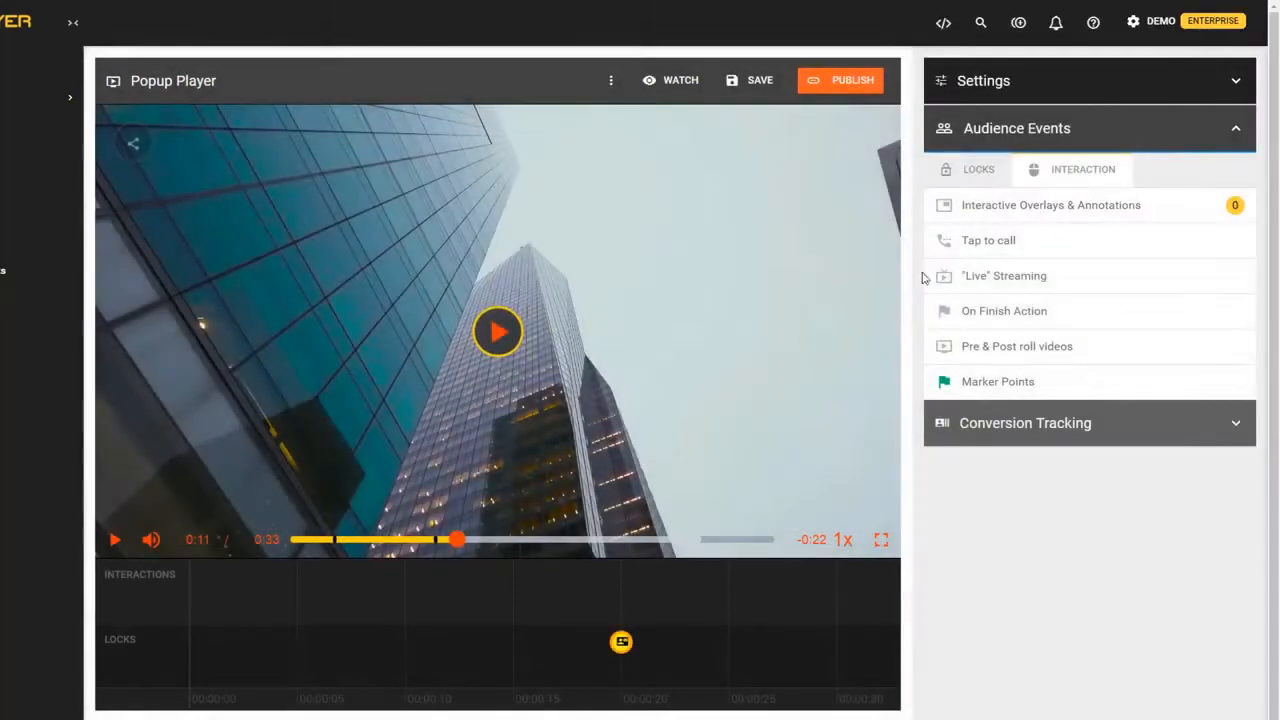
- Preview the Call now tap-to-call button, then leave tap-to-call disabled and close its settings
click(1028, 254)
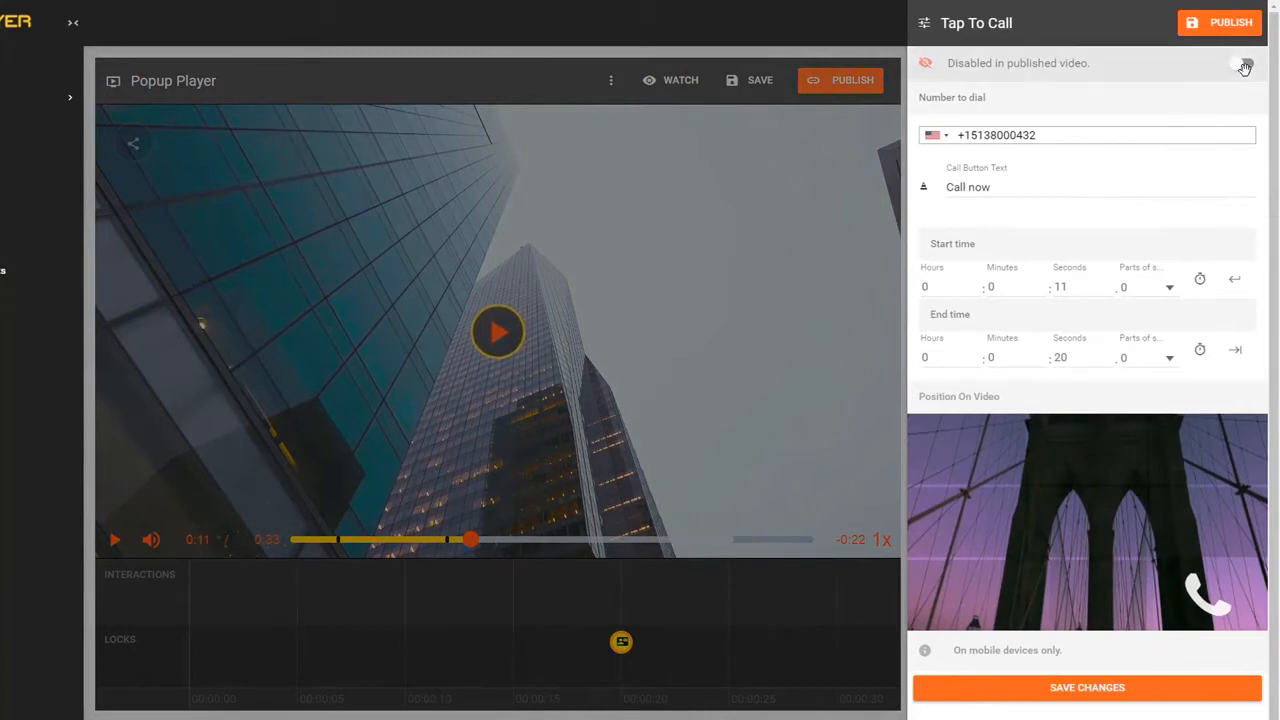
click(1245, 65)
click(1193, 447)
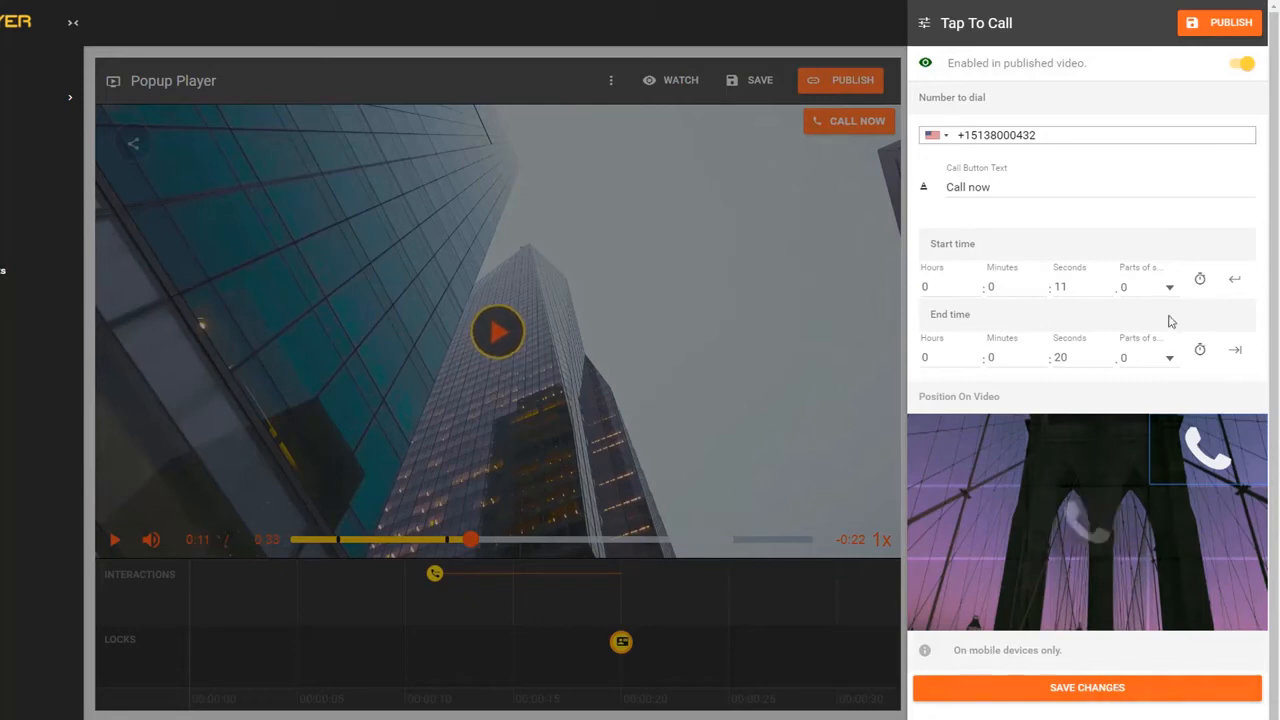
click(1243, 63)
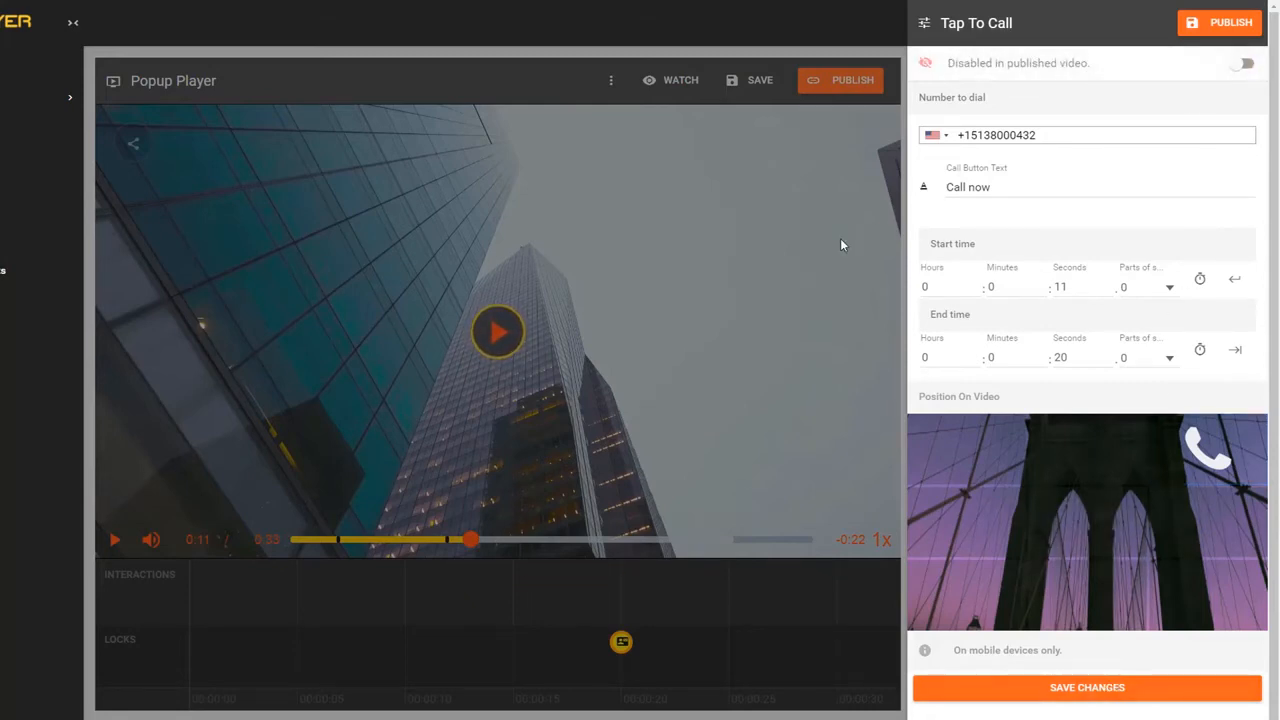
click(840, 238)
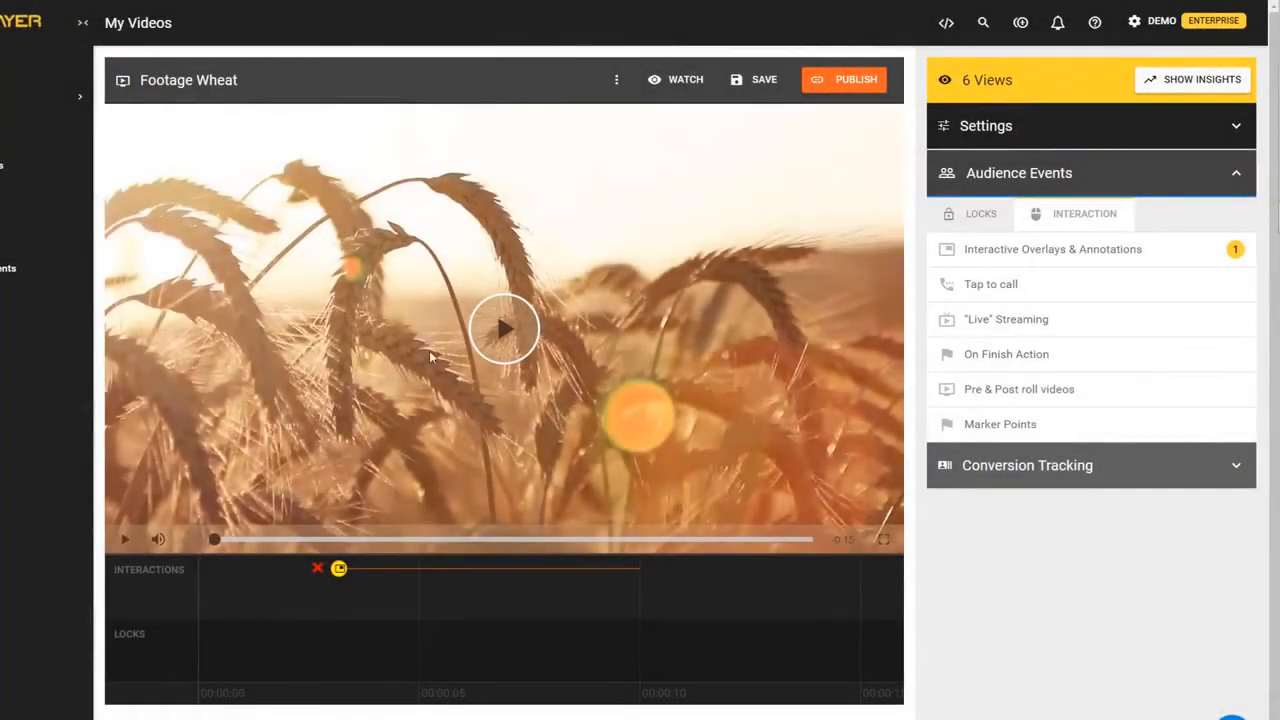
- Play and pause the wheat video, then briefly open and close its overlay settings
click(485, 349)
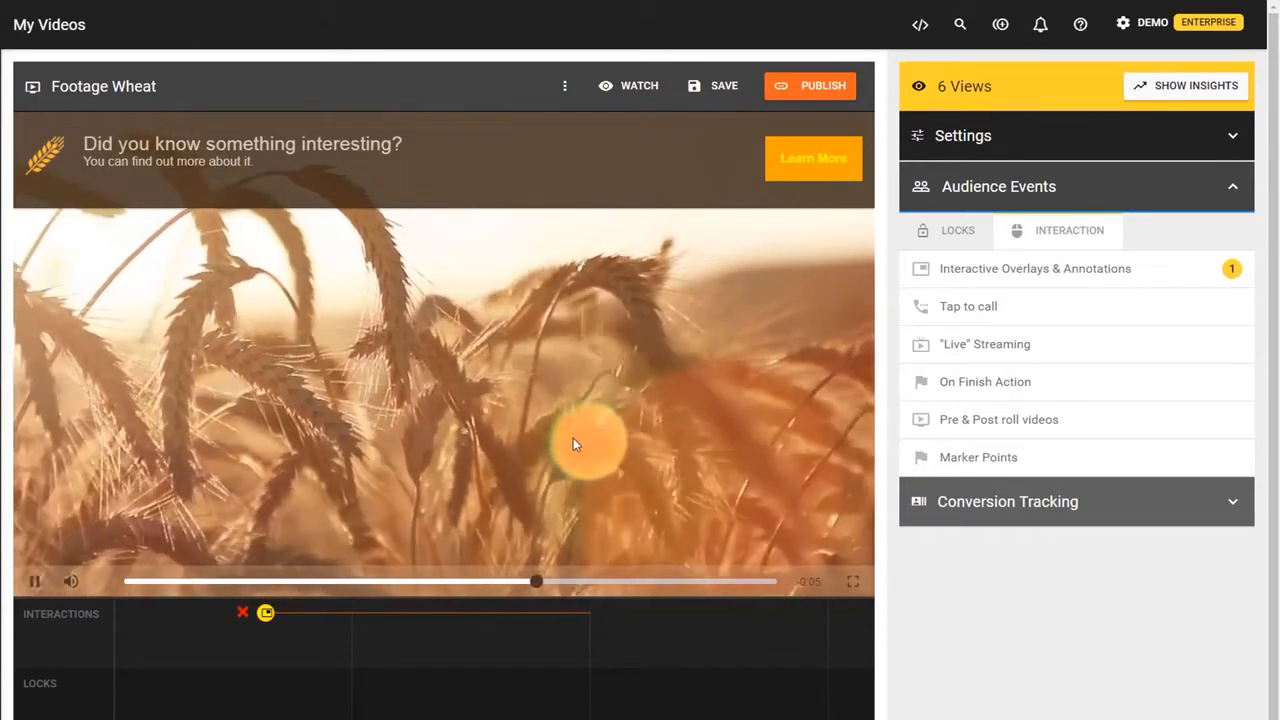
click(573, 439)
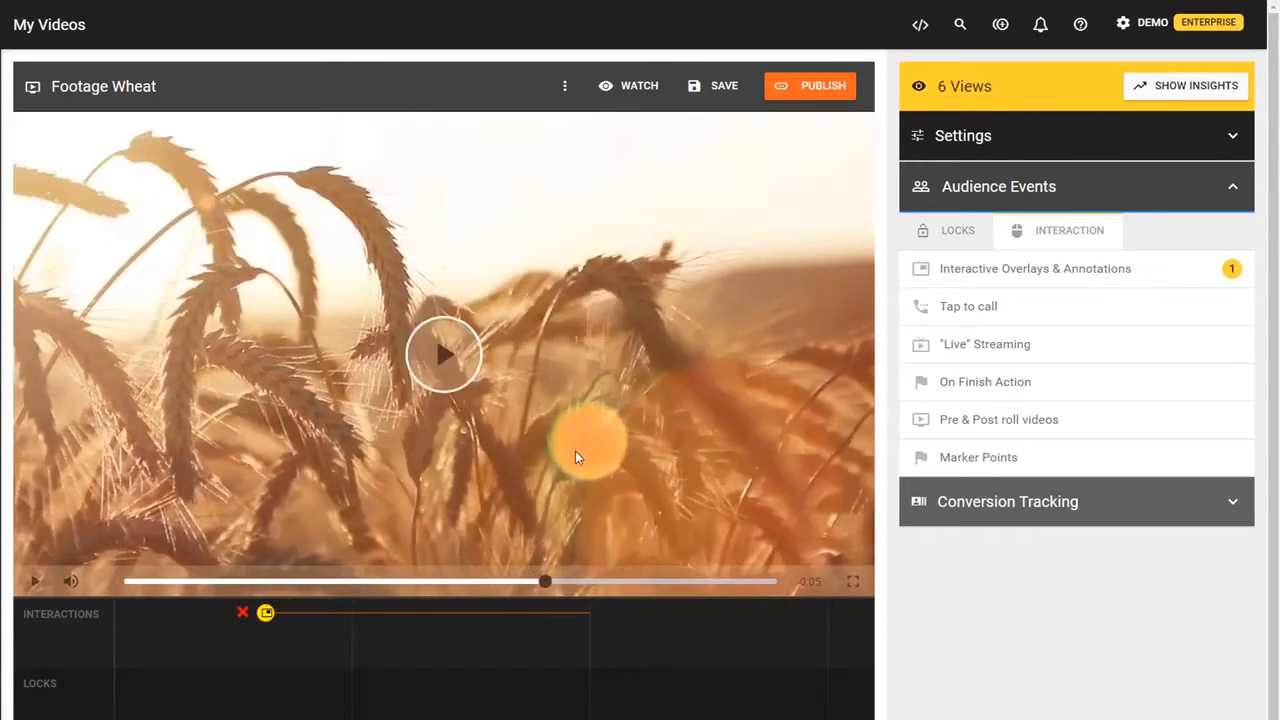
click(563, 615)
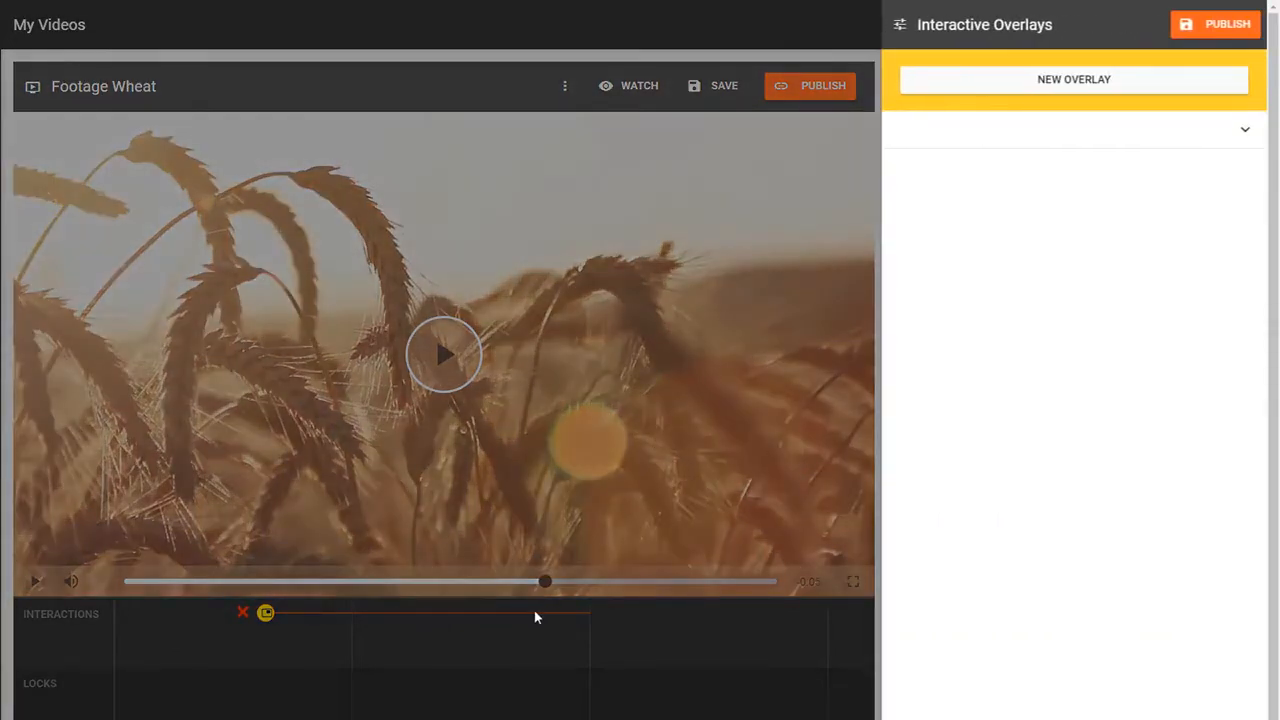
click(534, 617)
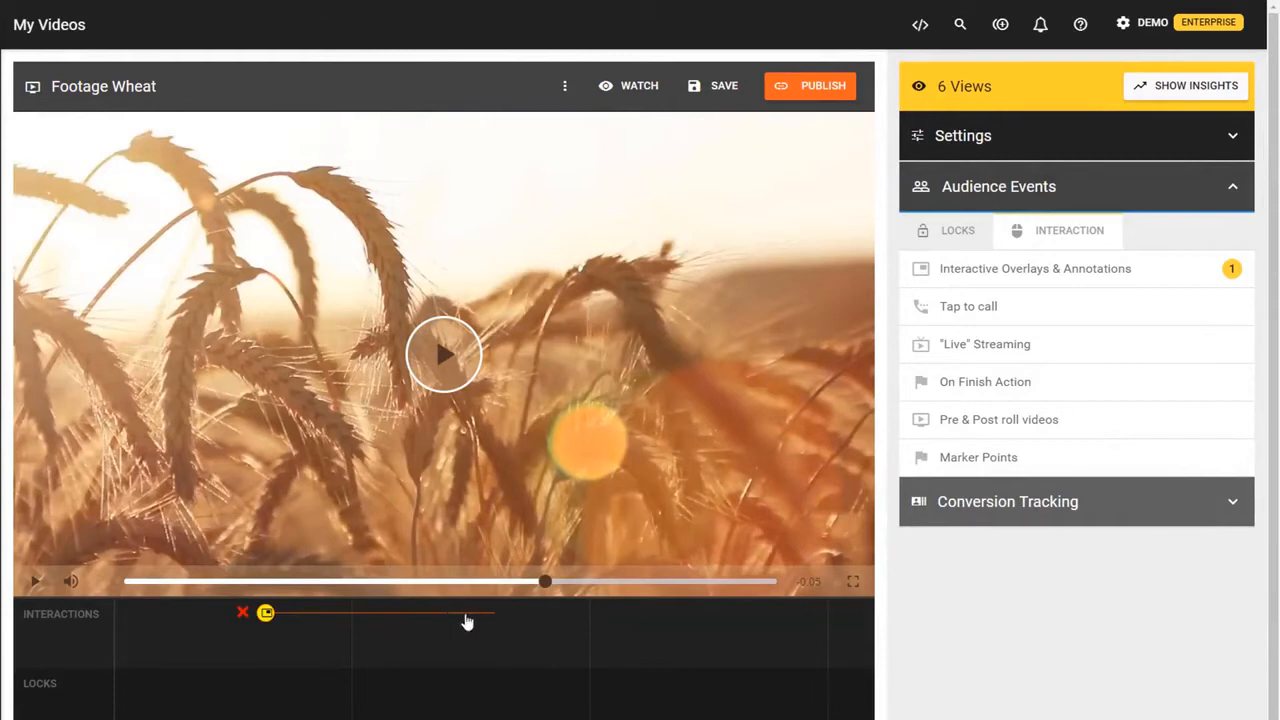
- Expand the 'Did you know something interesting?' overlay (0:03–0:08) and scroll through its details
click(935, 267)
click(977, 129)
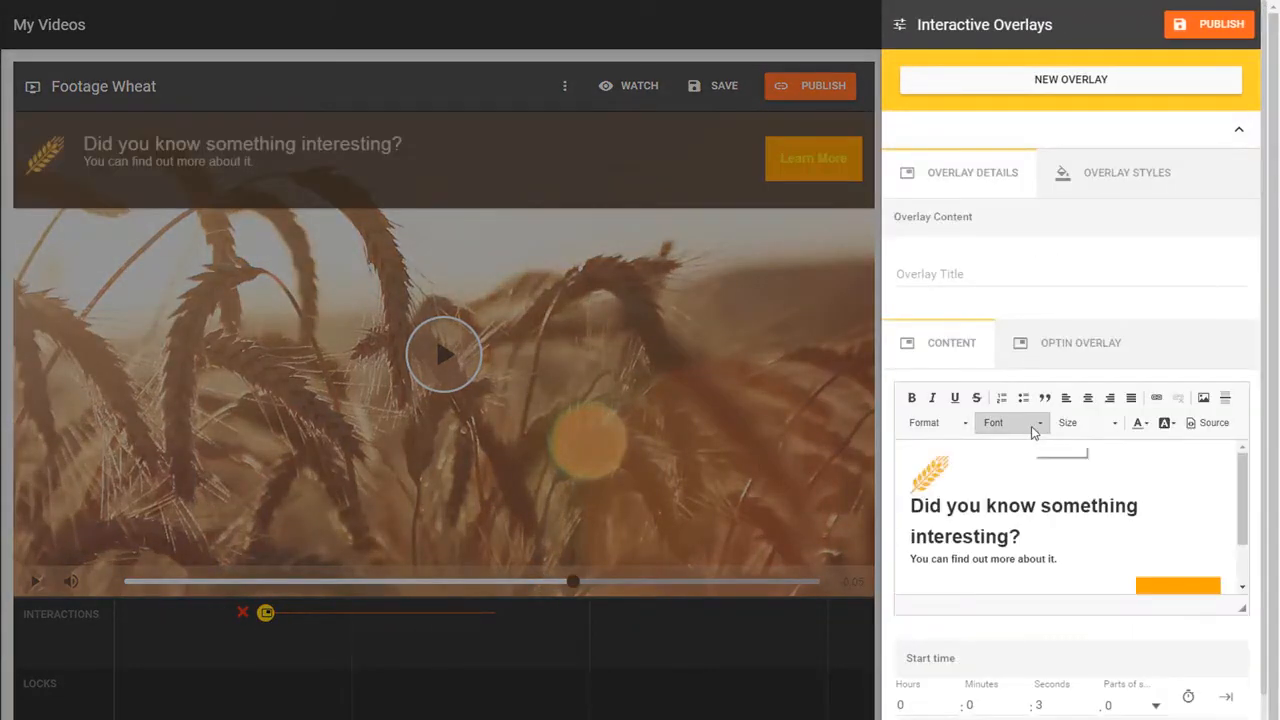
scroll(1025, 455, down, 2)
scroll(1030, 461, down, 1)
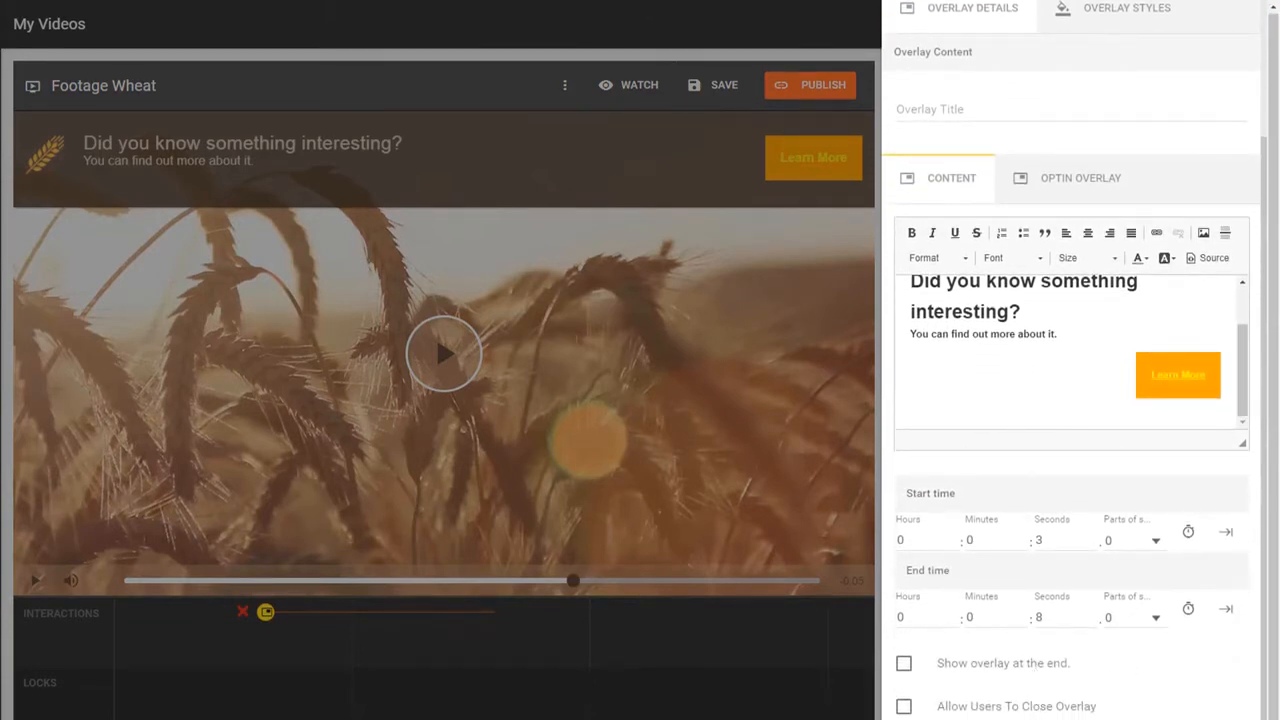
scroll(1045, 400, up, 4)
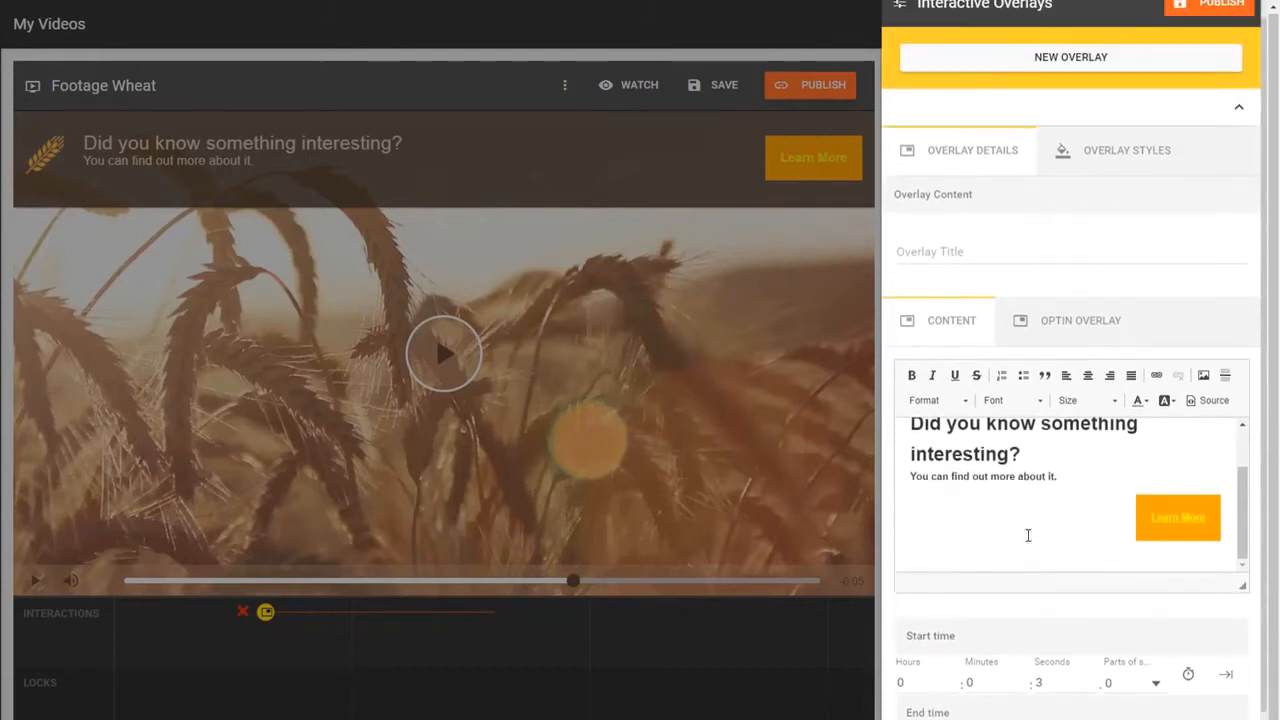
scroll(1051, 325, up, 1)
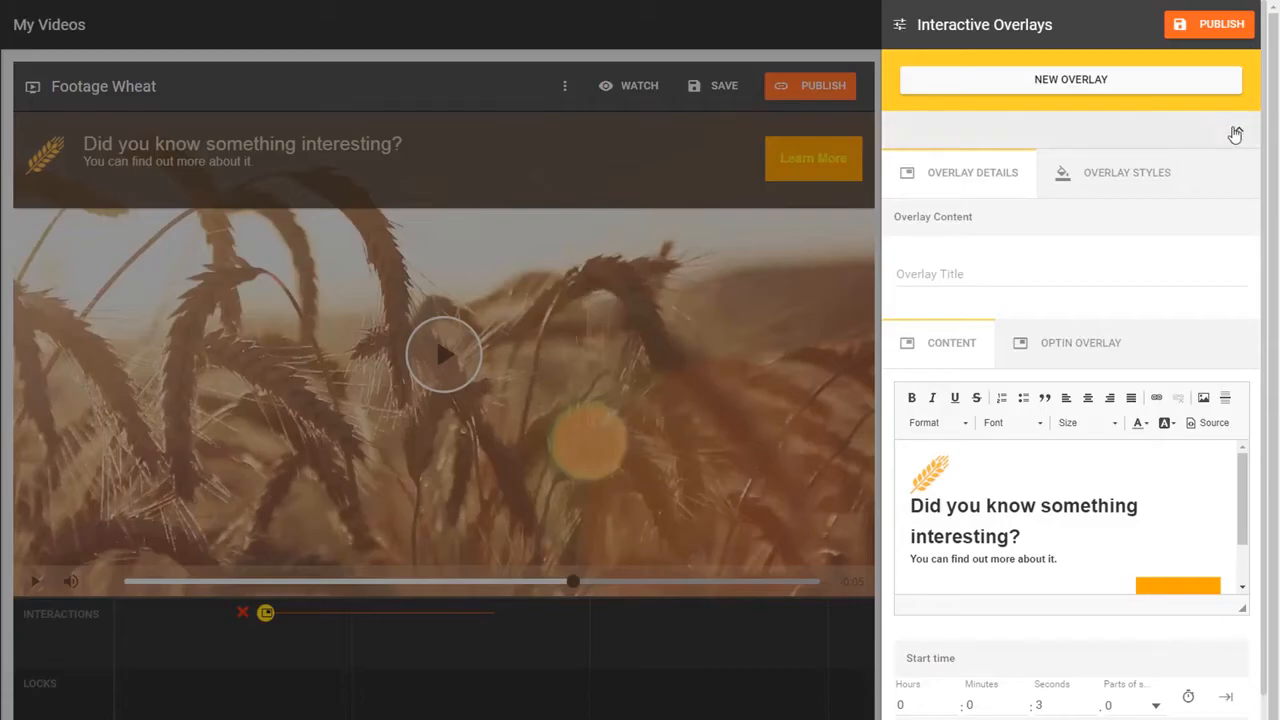
- Add a new overlay titled 'second overlay' starting at 0:10, entering 1 in its end-time seconds
click(1236, 131)
click(1098, 96)
double_click(979, 275)
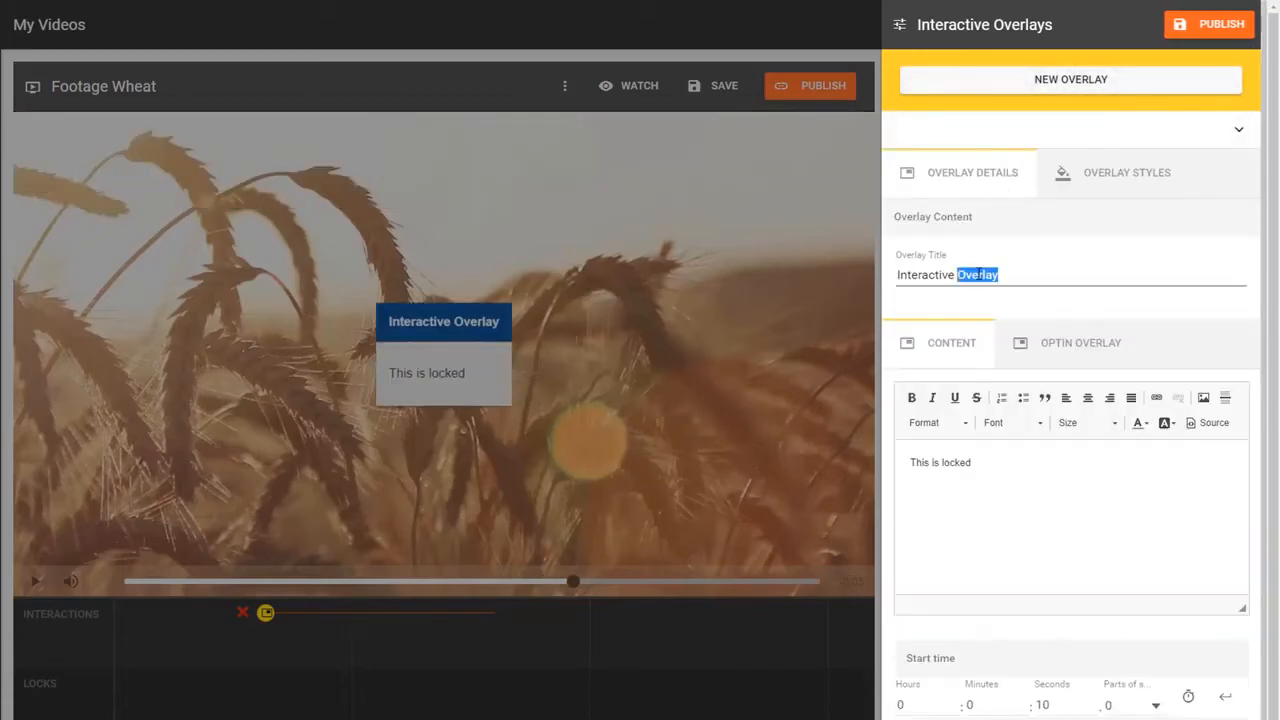
click(980, 277)
text(second overlay)
scroll(1031, 517, down, 2)
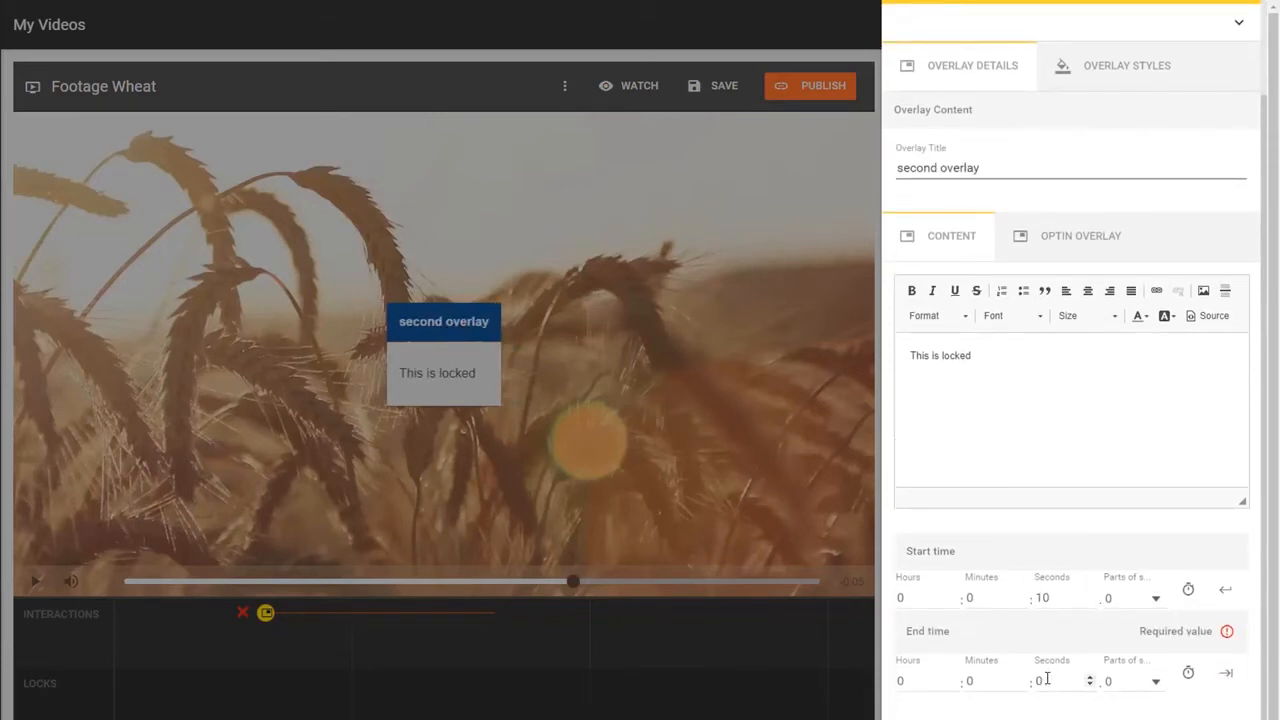
click(1045, 680)
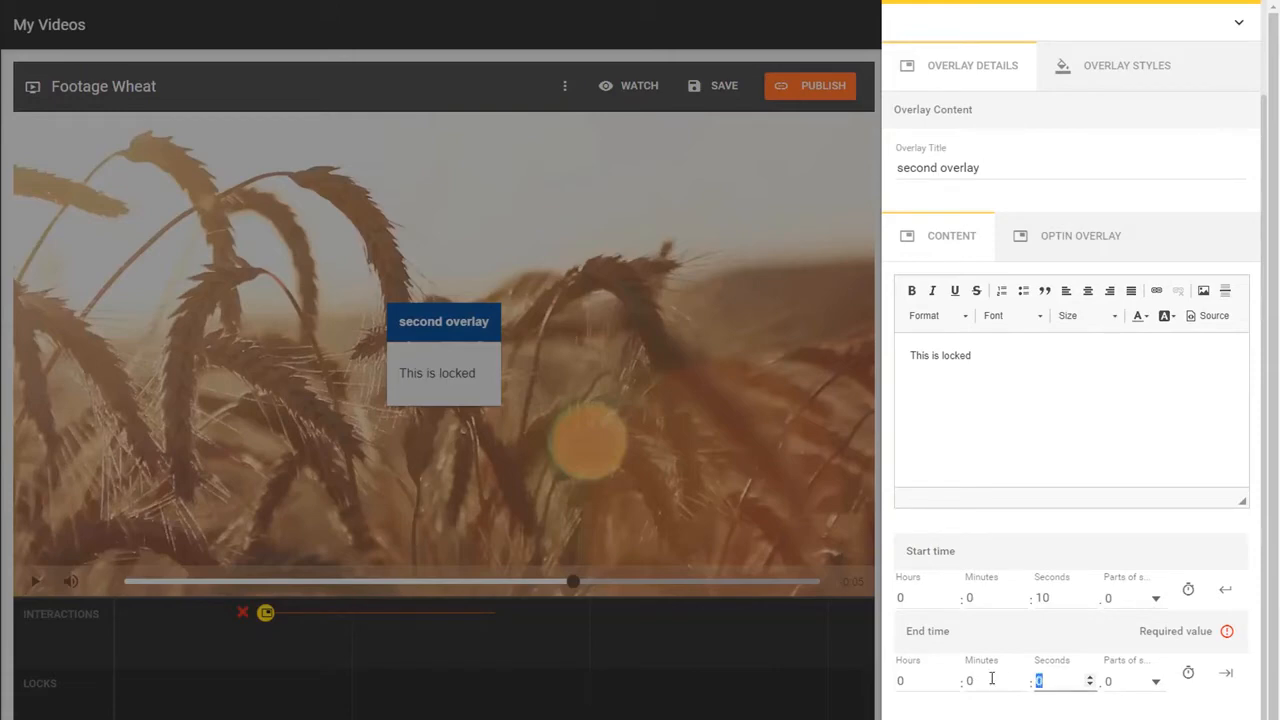
text(1)
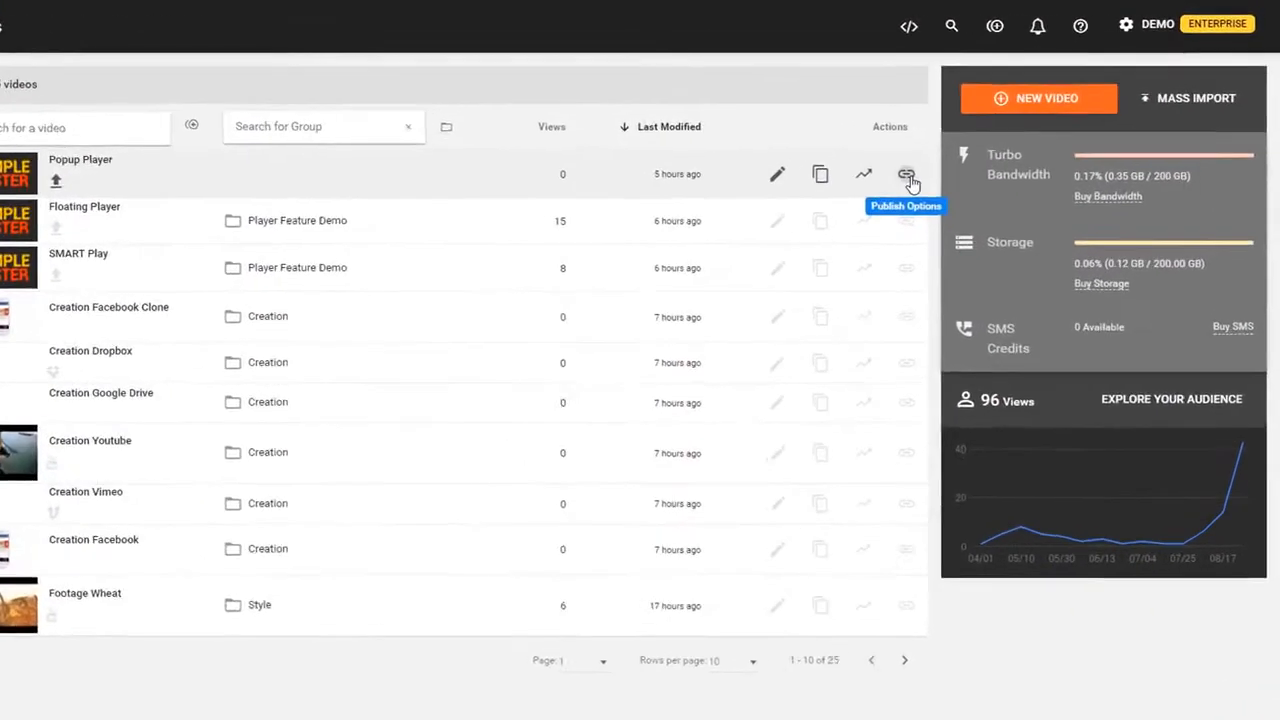
- Step through the Popup Player's Email Preview, Share Link, Popup and Embed publishing tabs
click(906, 177)
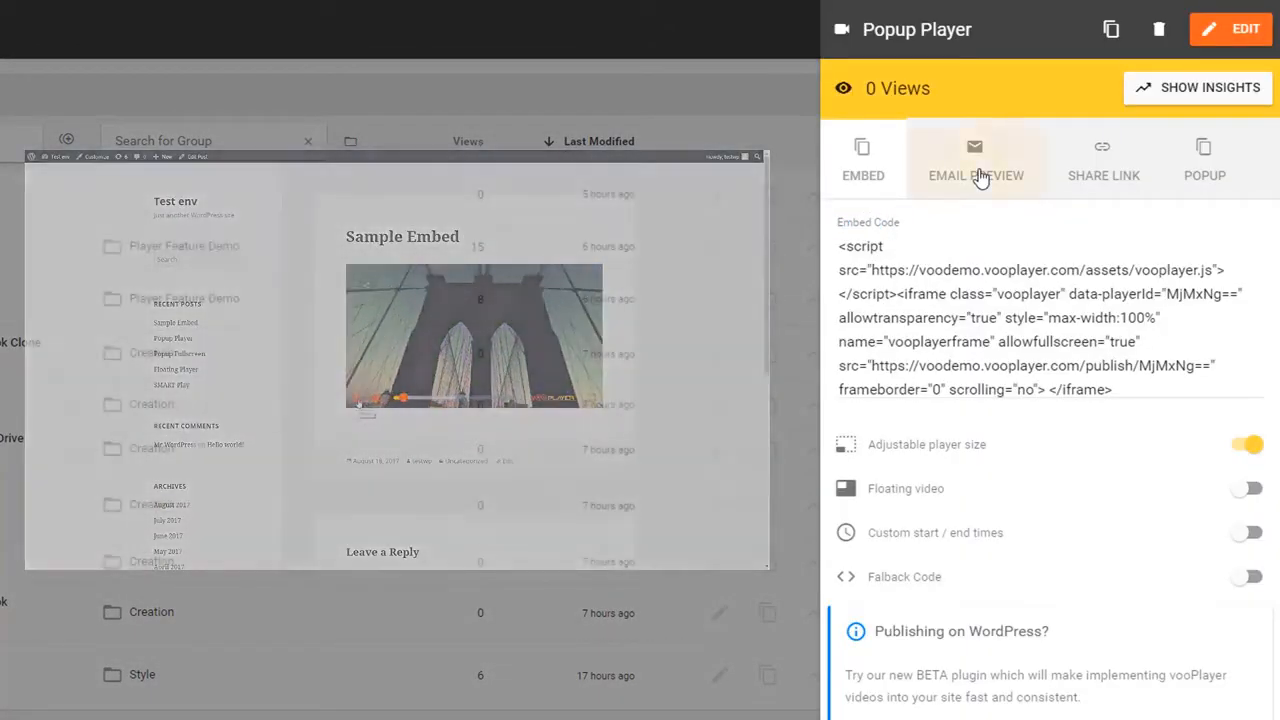
click(978, 177)
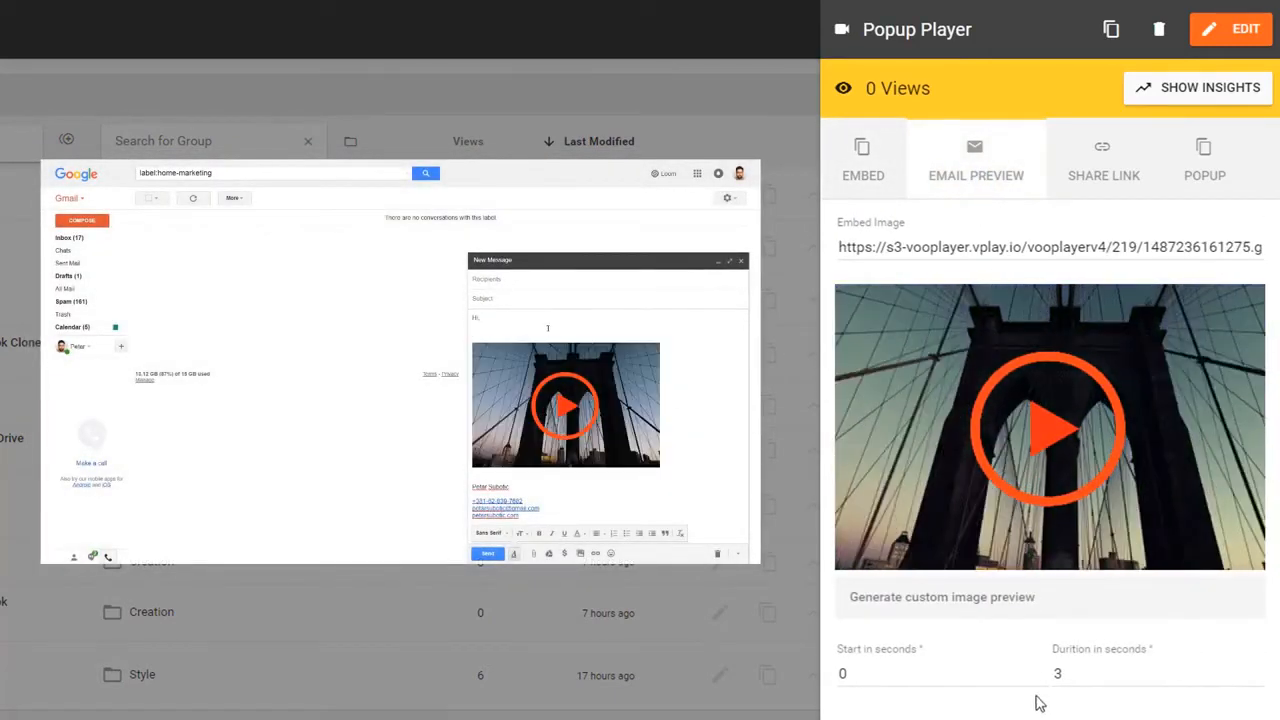
click(1101, 170)
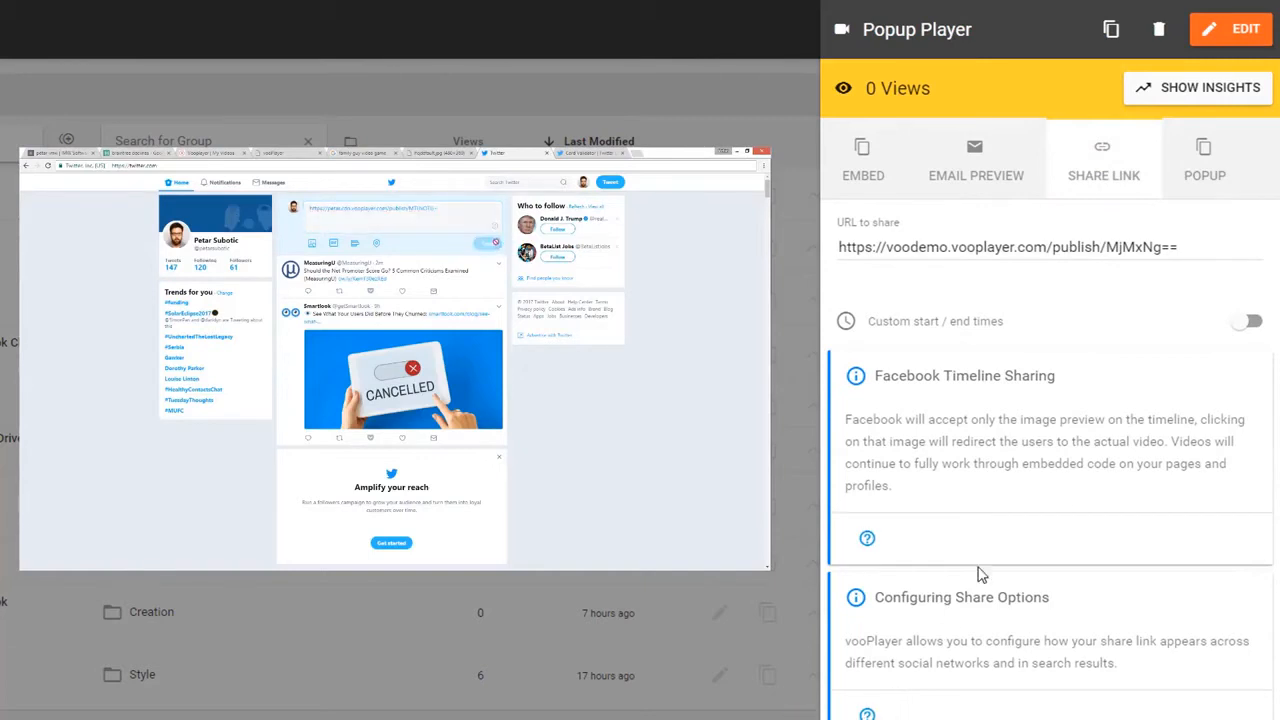
click(1190, 178)
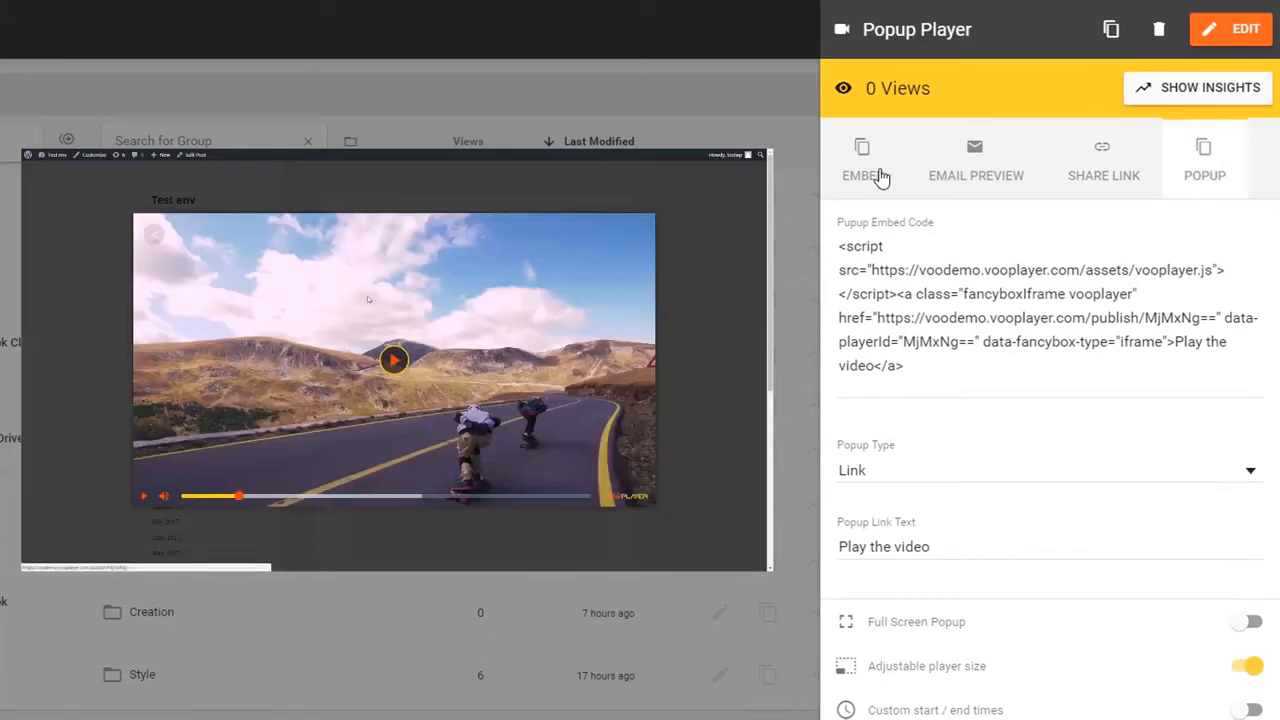
click(880, 177)
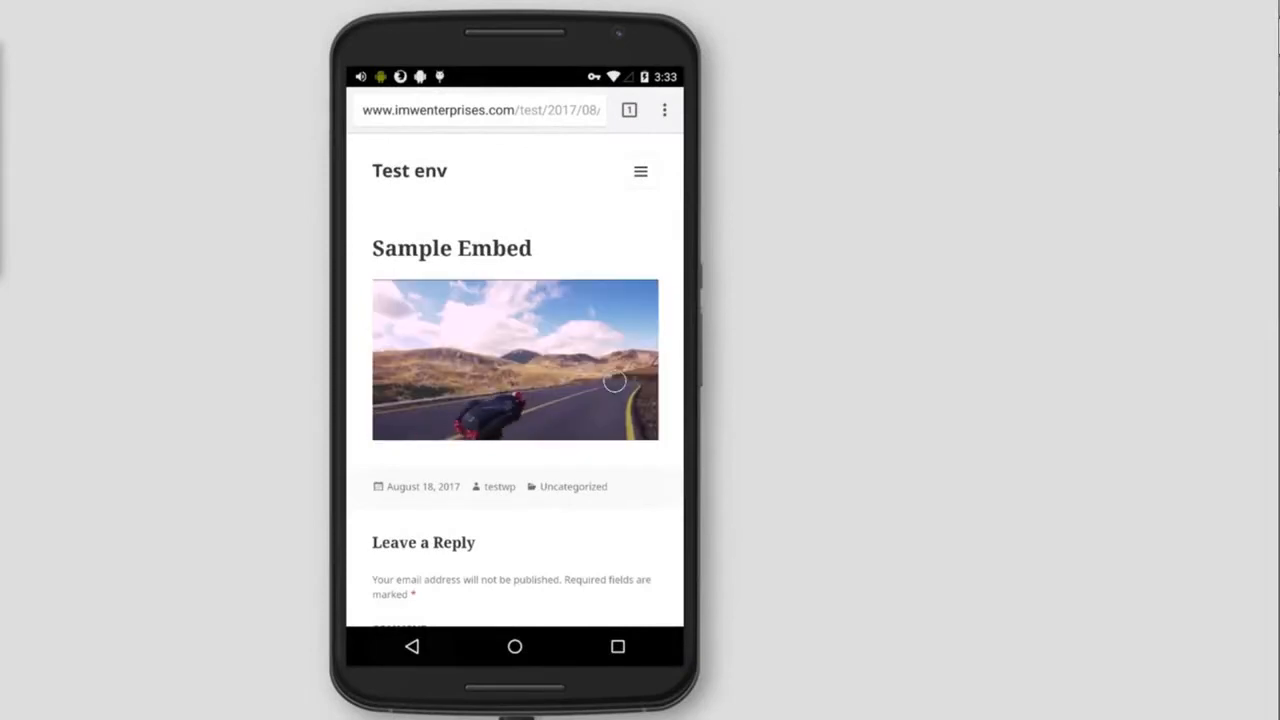
click(636, 424)
click(637, 425)
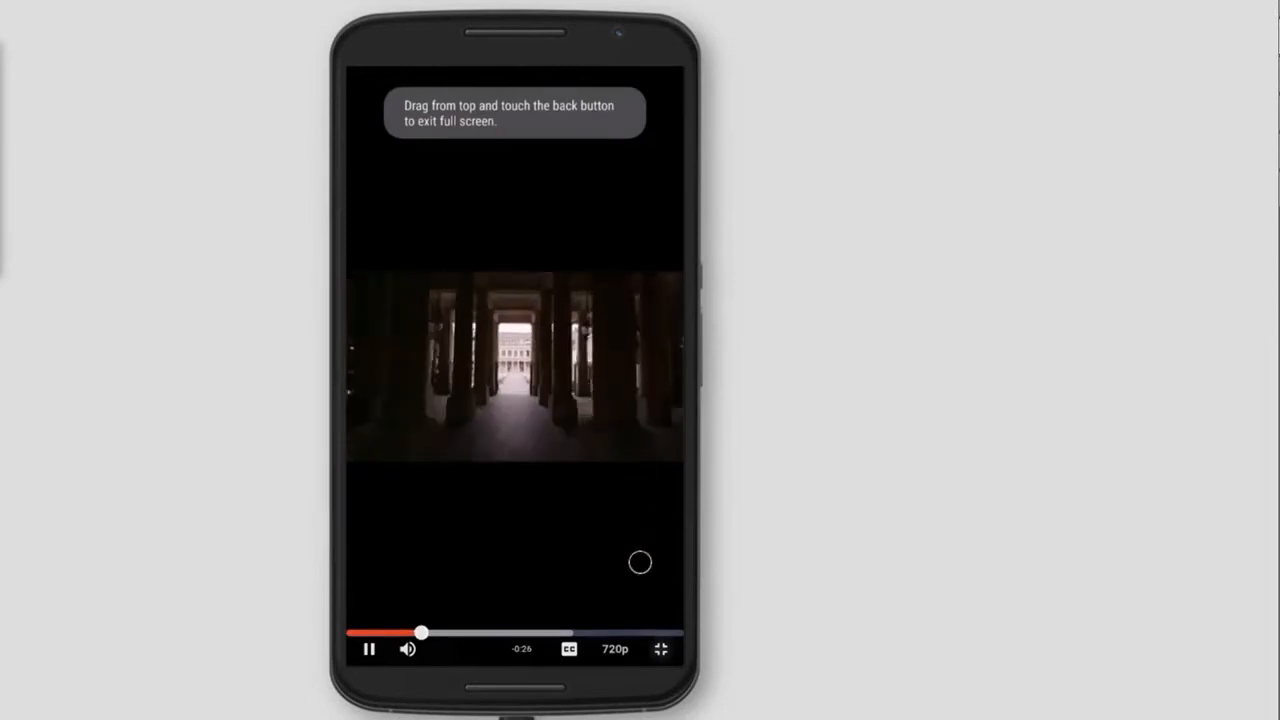
click(661, 651)
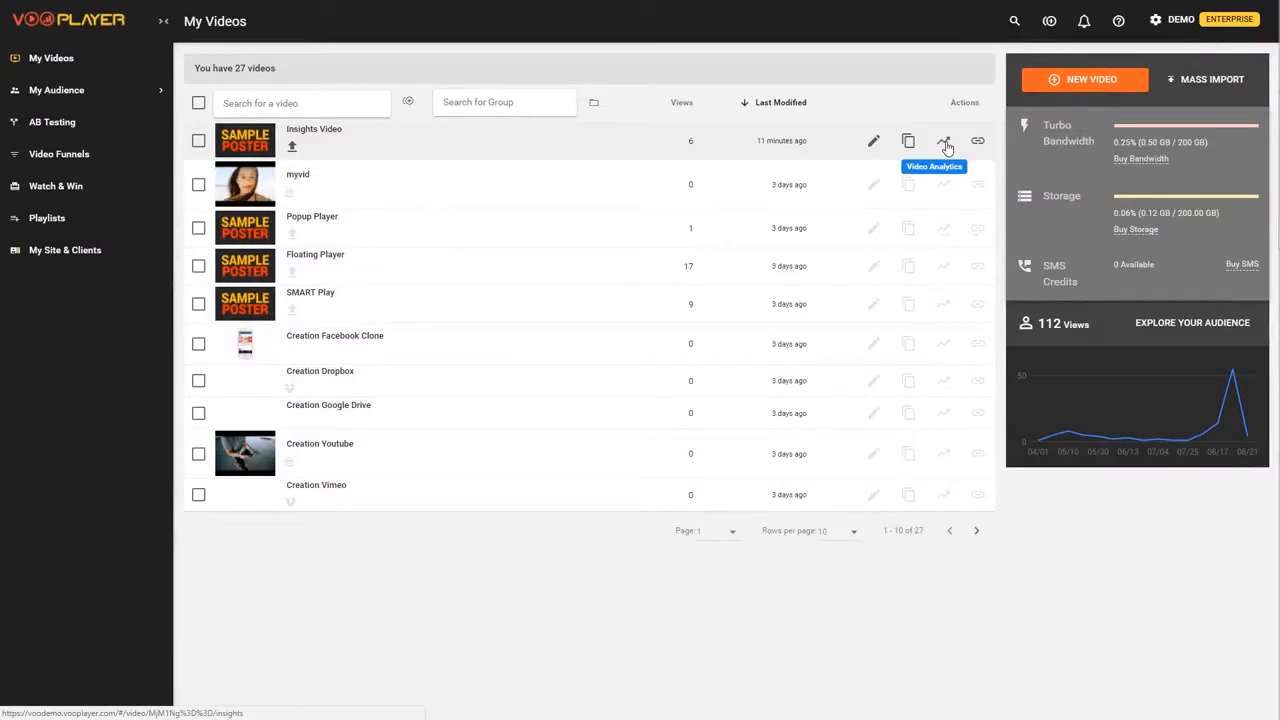
- Open the video's analytics and view its breakdowns by date, location and engagement
click(945, 143)
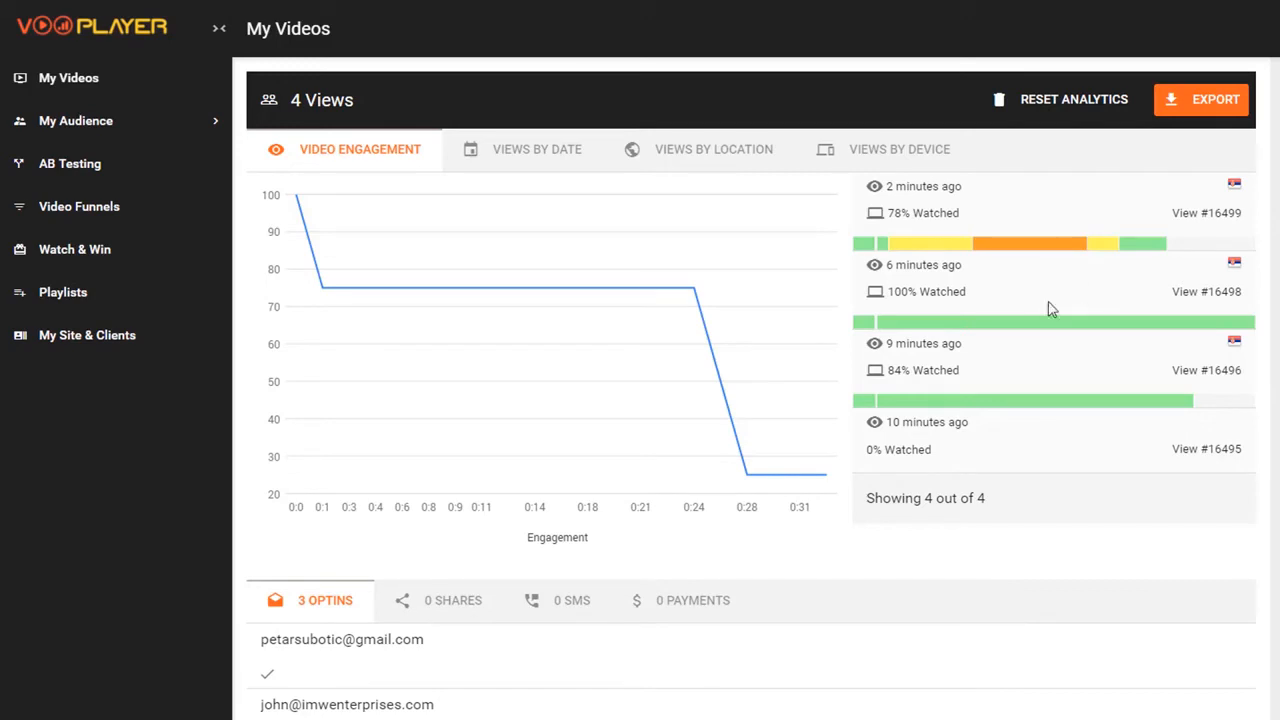
click(537, 157)
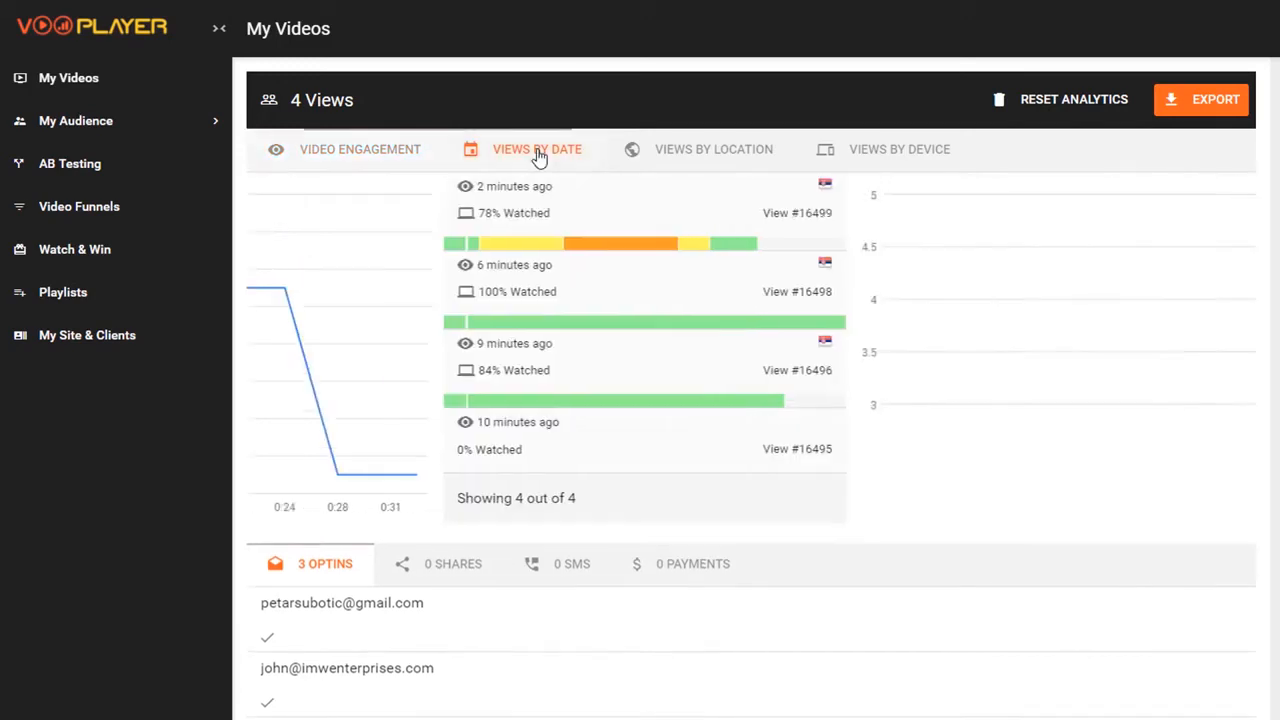
click(679, 160)
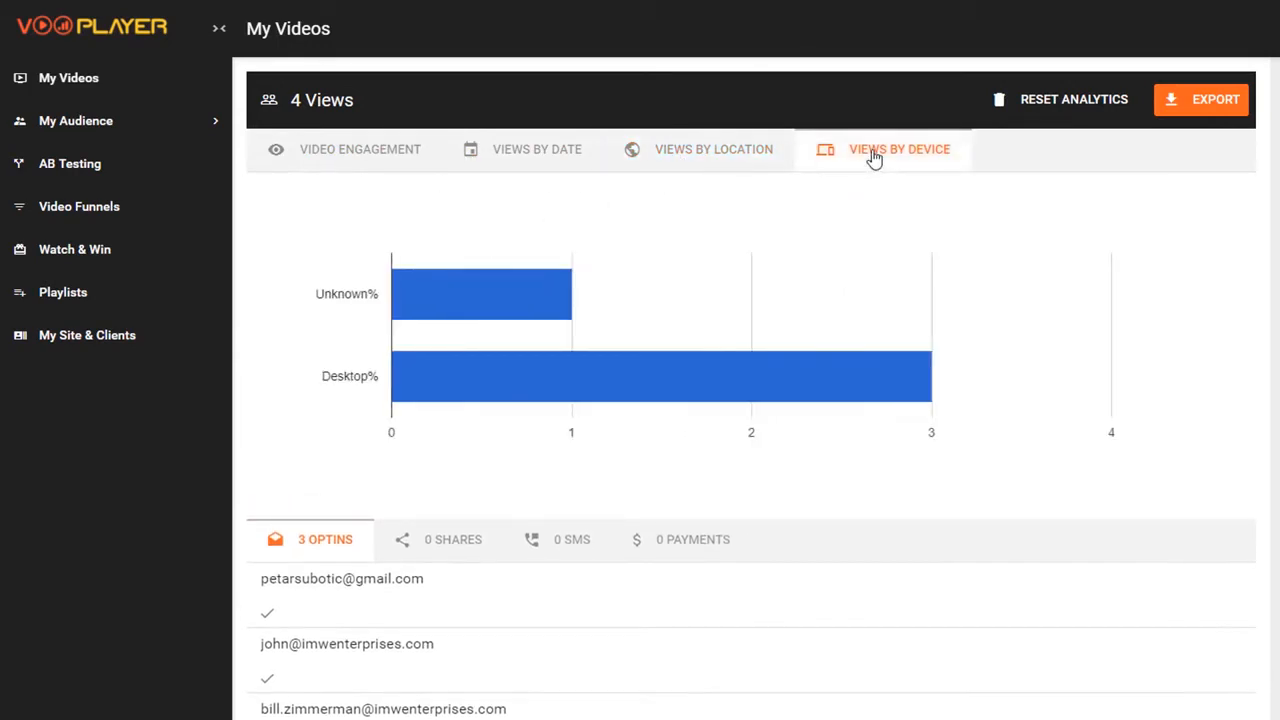
click(403, 163)
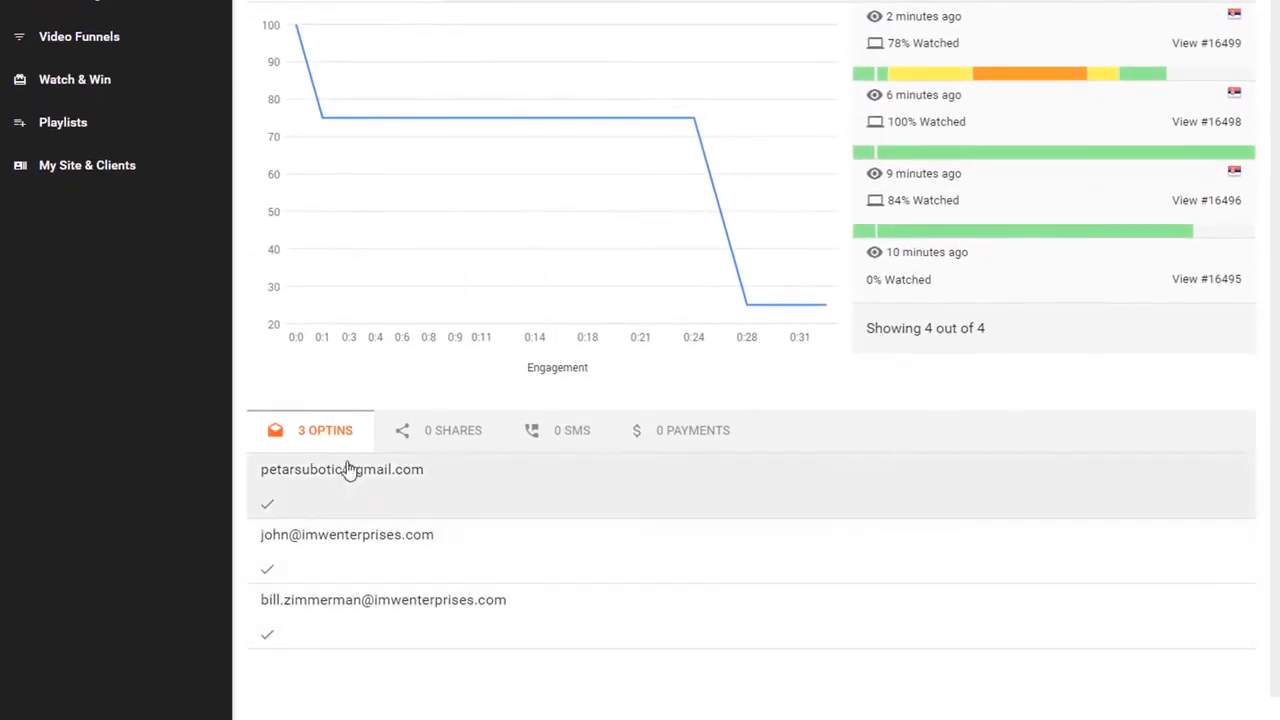
- Check the shares, SMS and payments tabs, then open one viewer's details and LinkedIn profile
click(447, 447)
click(572, 432)
click(675, 439)
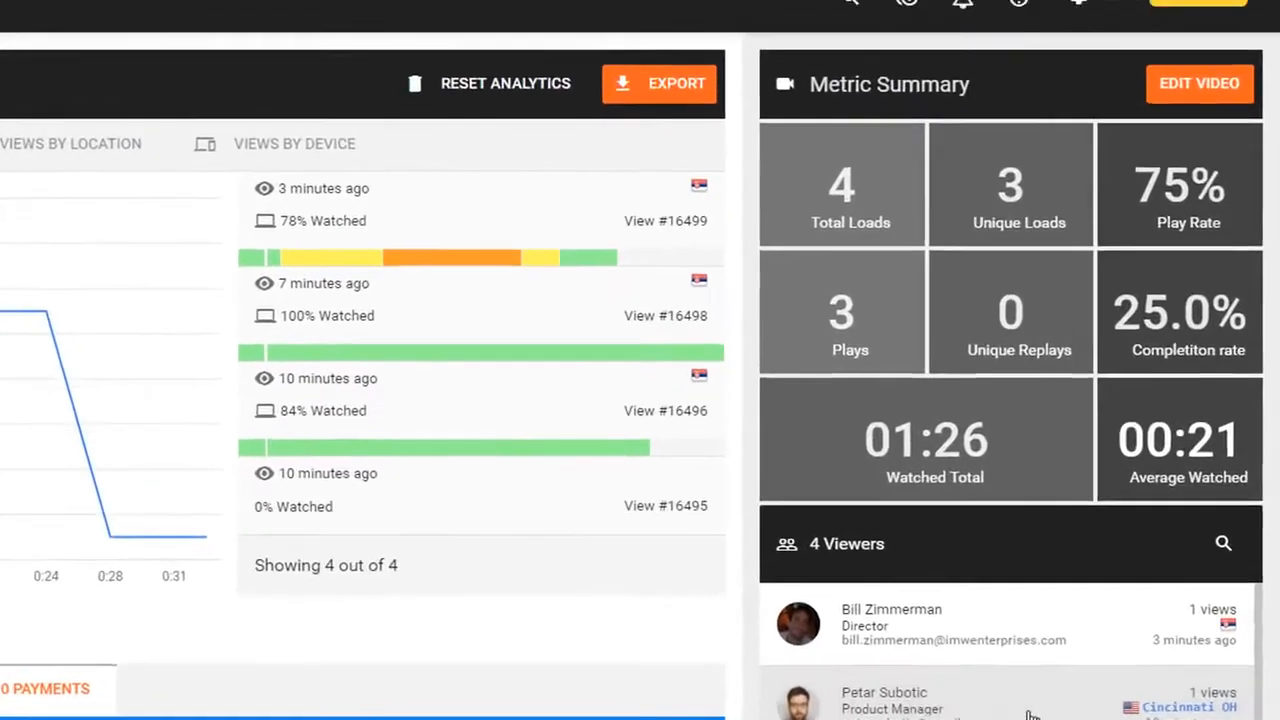
click(1032, 705)
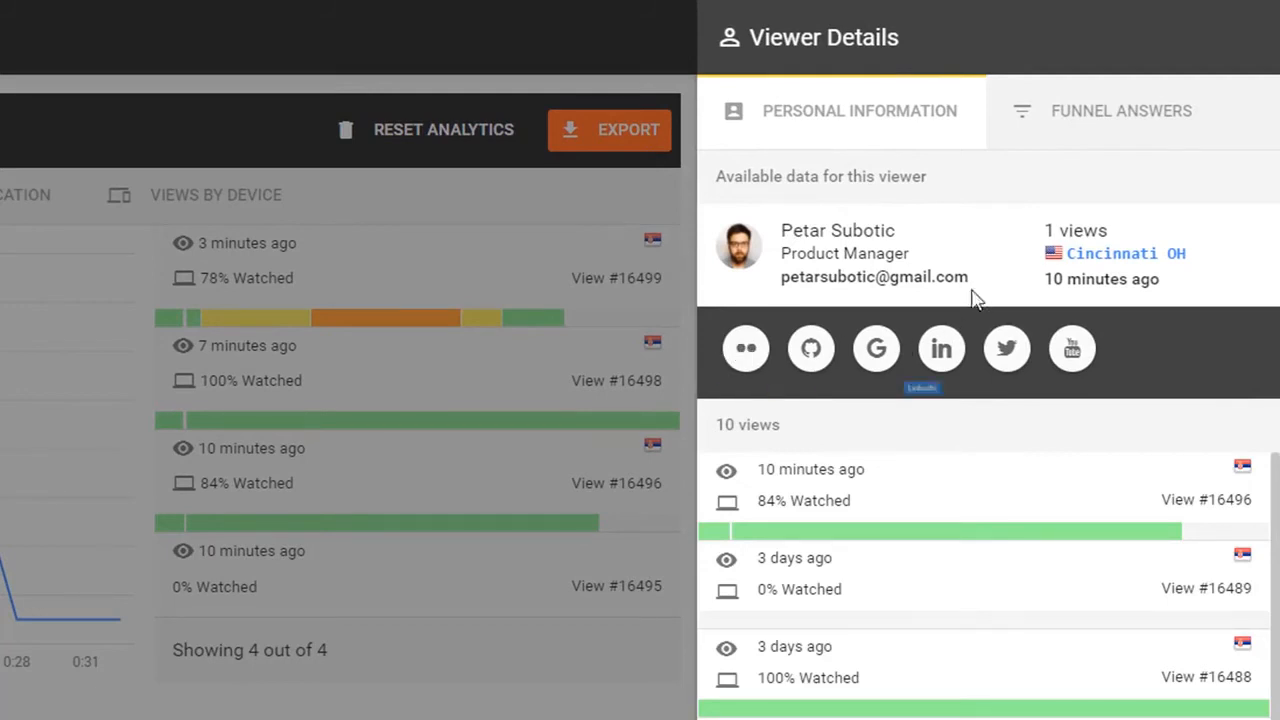
click(944, 349)
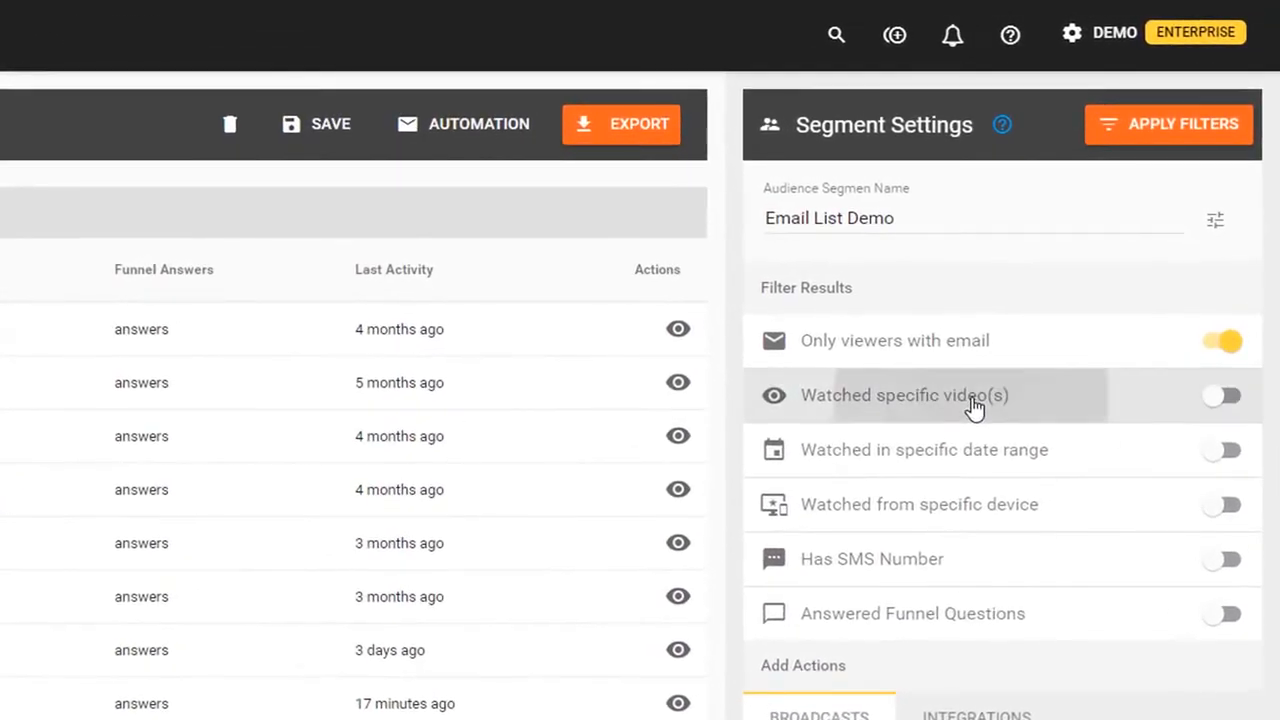
- Filter the segment to viewers who watched the Insights Video, found by searching 'ins'
click(1099, 245)
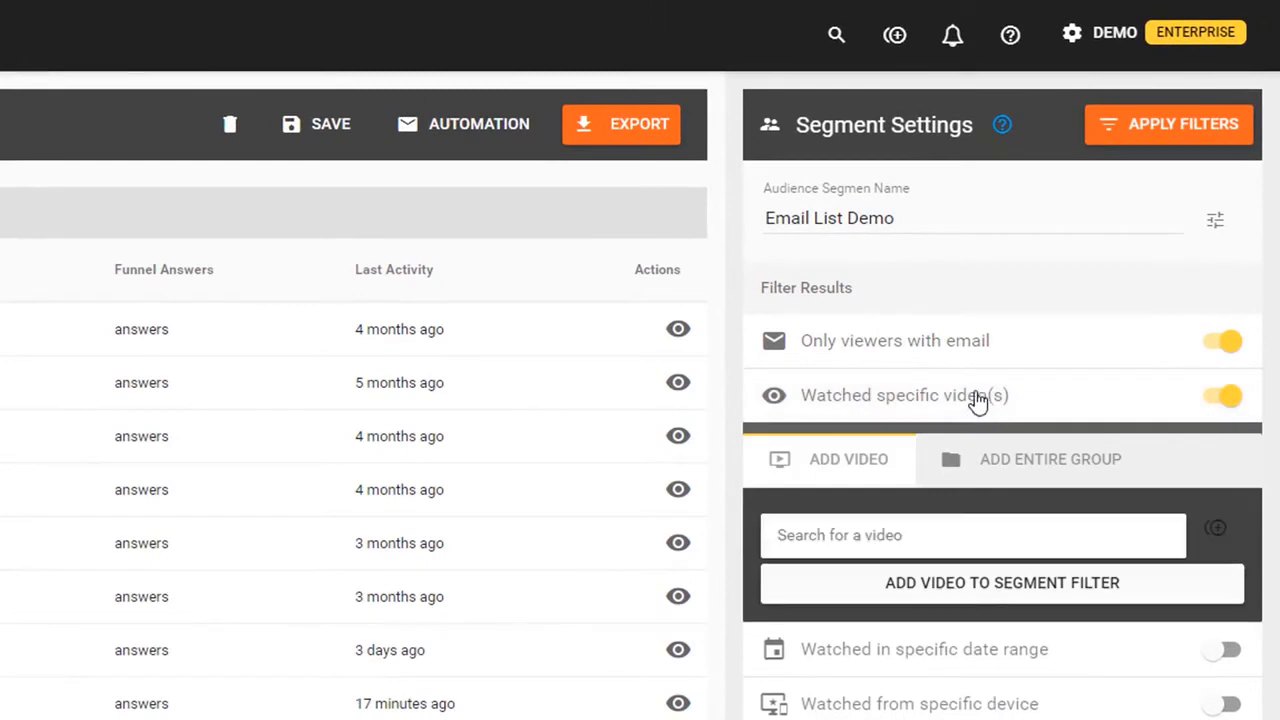
click(990, 530)
text(ins)
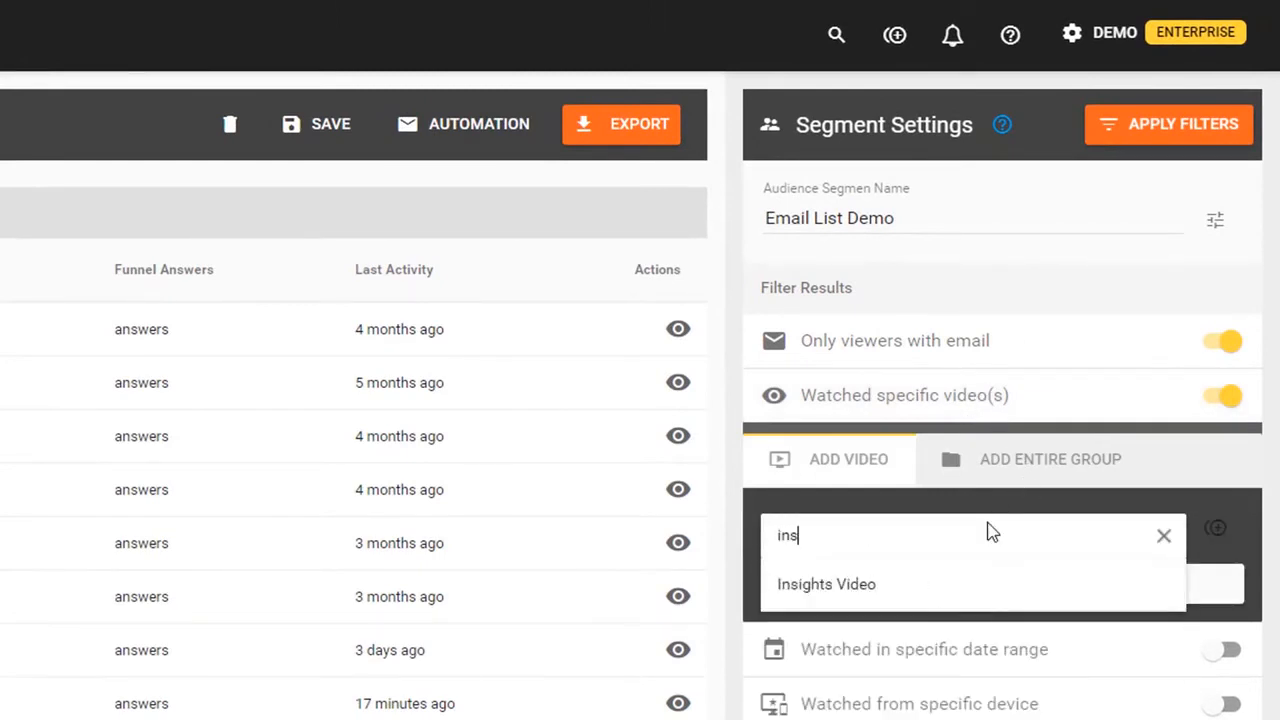
click(1000, 584)
click(1000, 590)
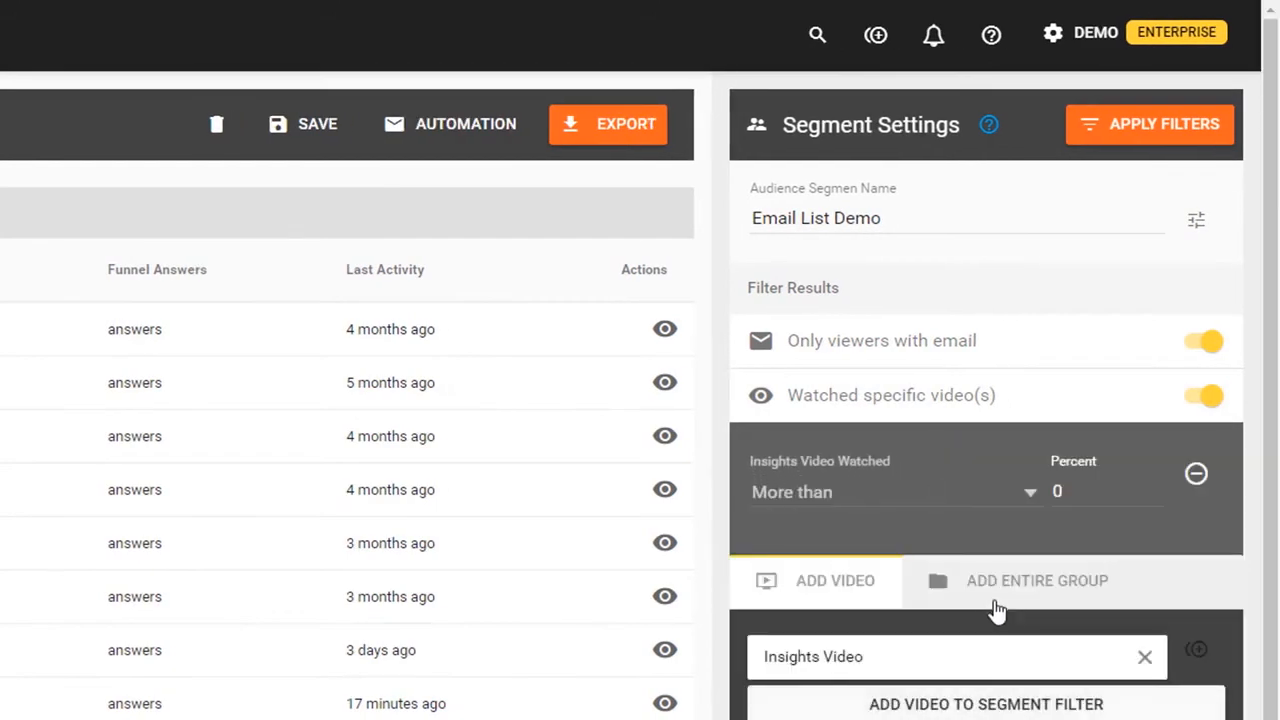
scroll(1078, 345, down, 1)
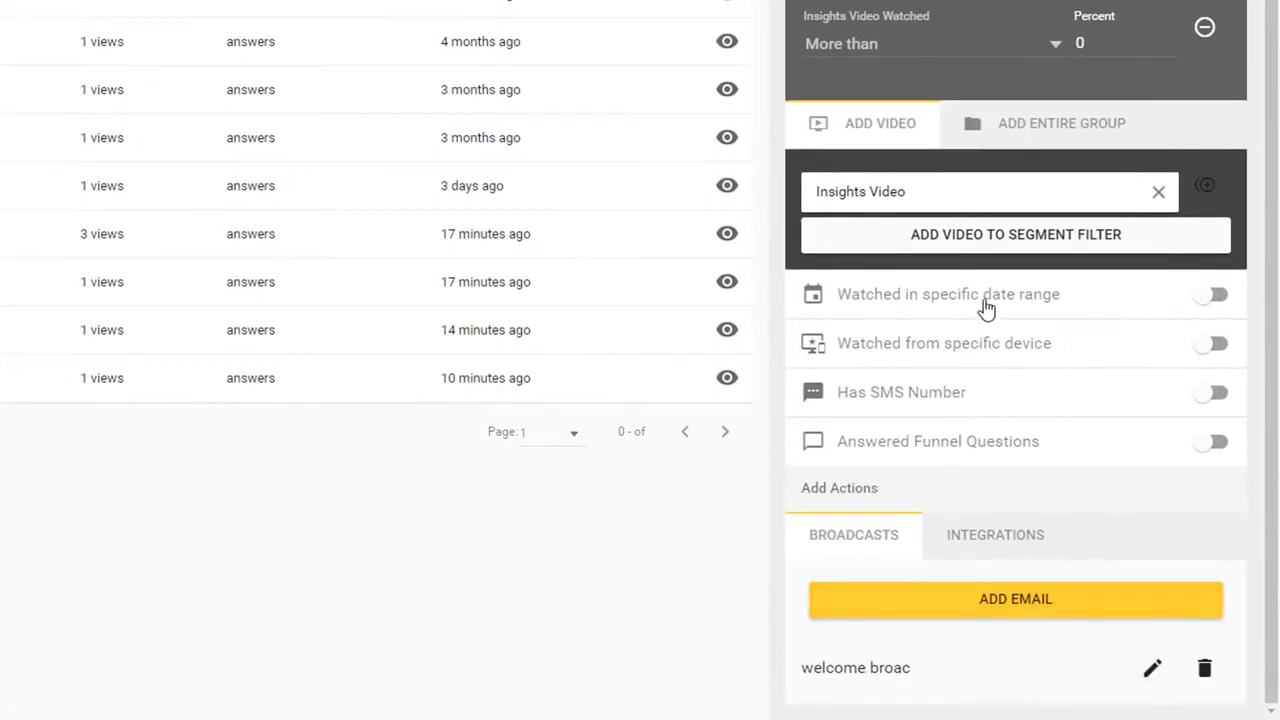
scroll(1047, 203, up, 2)
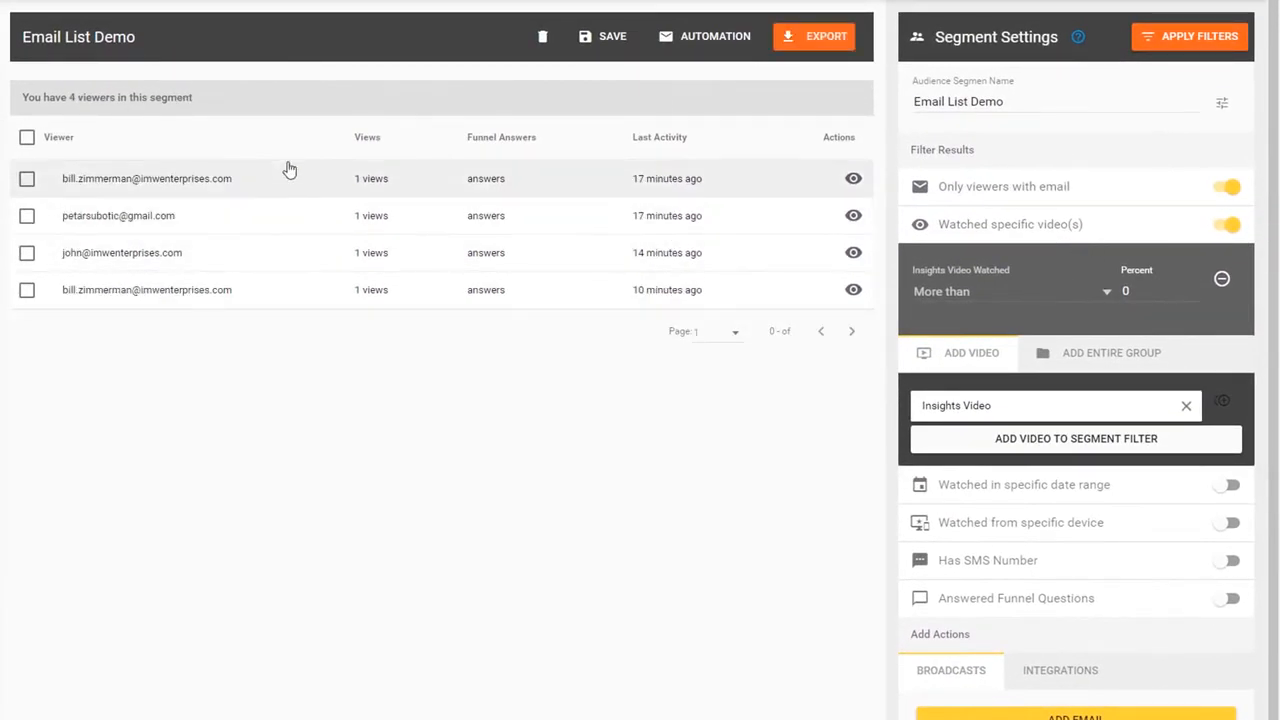
scroll(1103, 524, down, 1)
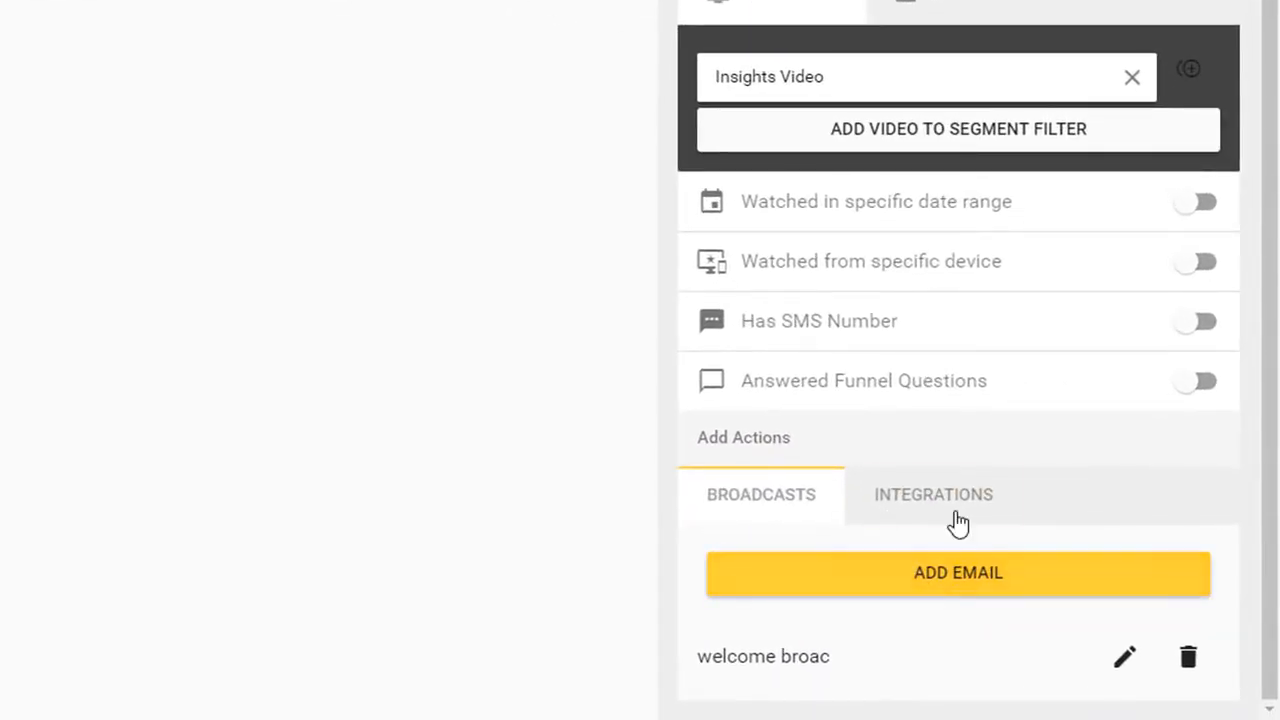
- Show the segment's integration actions and start connecting a new integration
click(957, 512)
click(947, 608)
scroll(935, 547, down, 1)
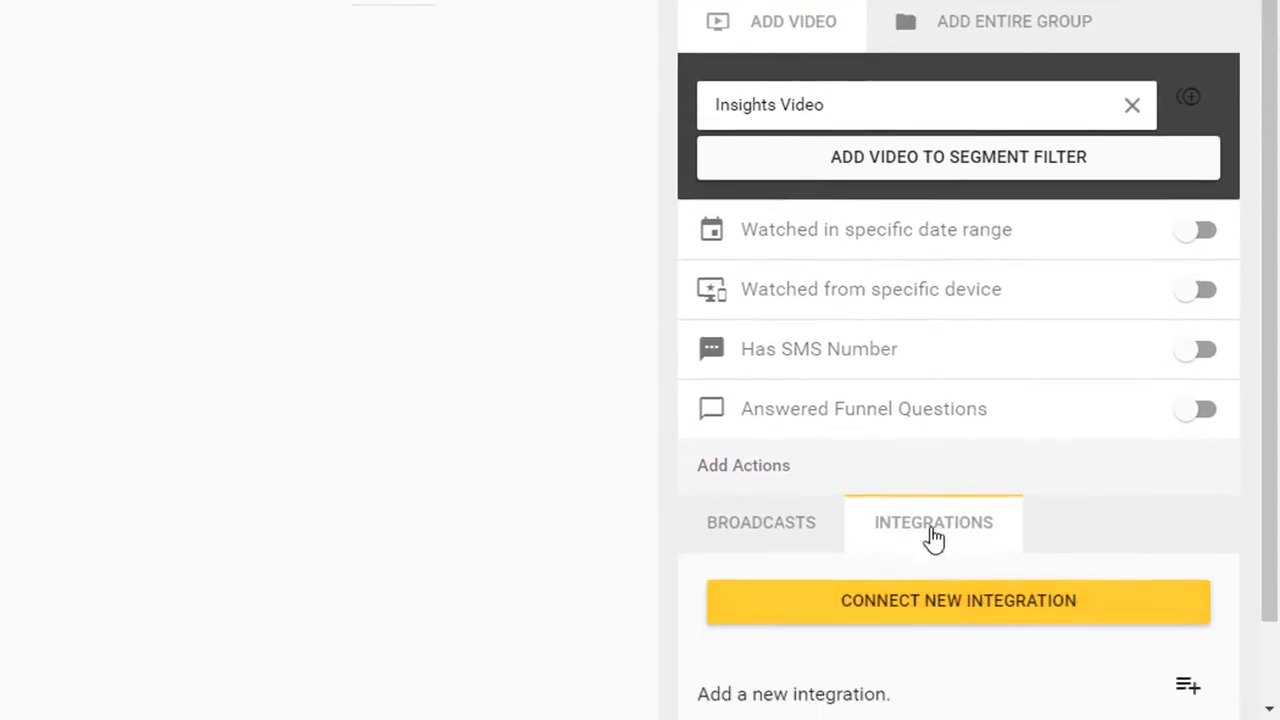
click(1180, 609)
scroll(1099, 541, down, 2)
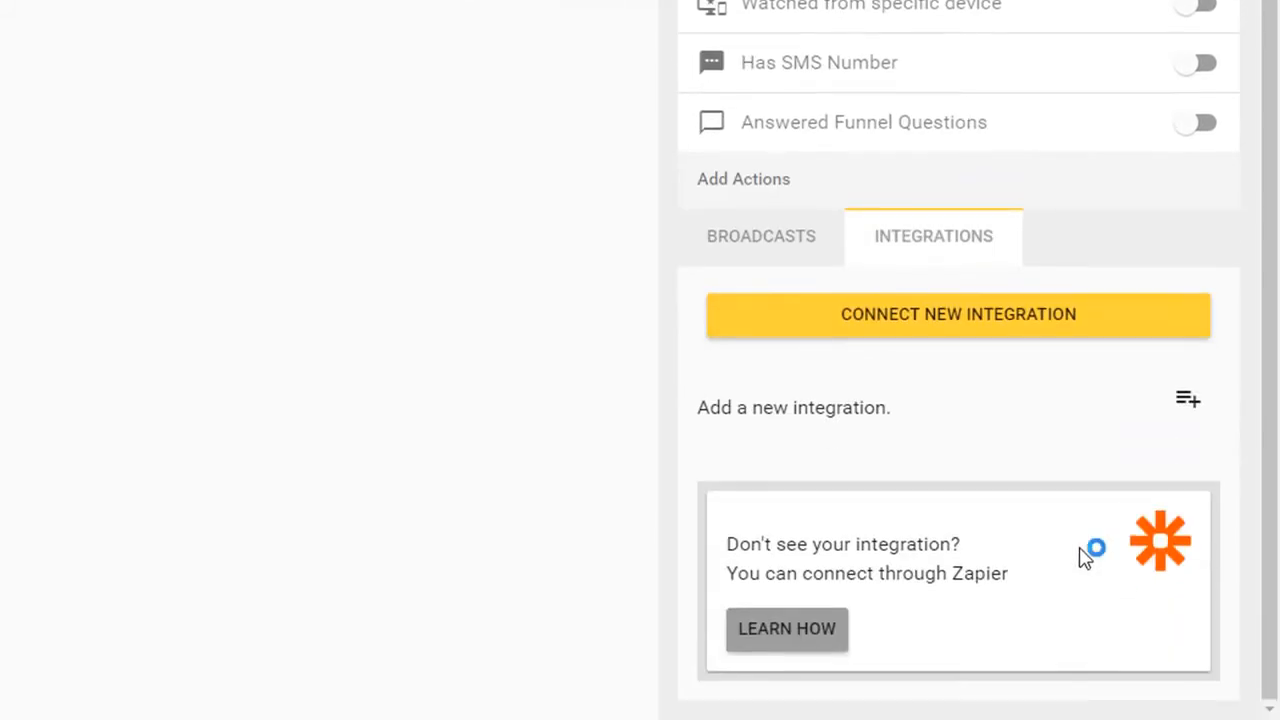
scroll(956, 549, down, 3)
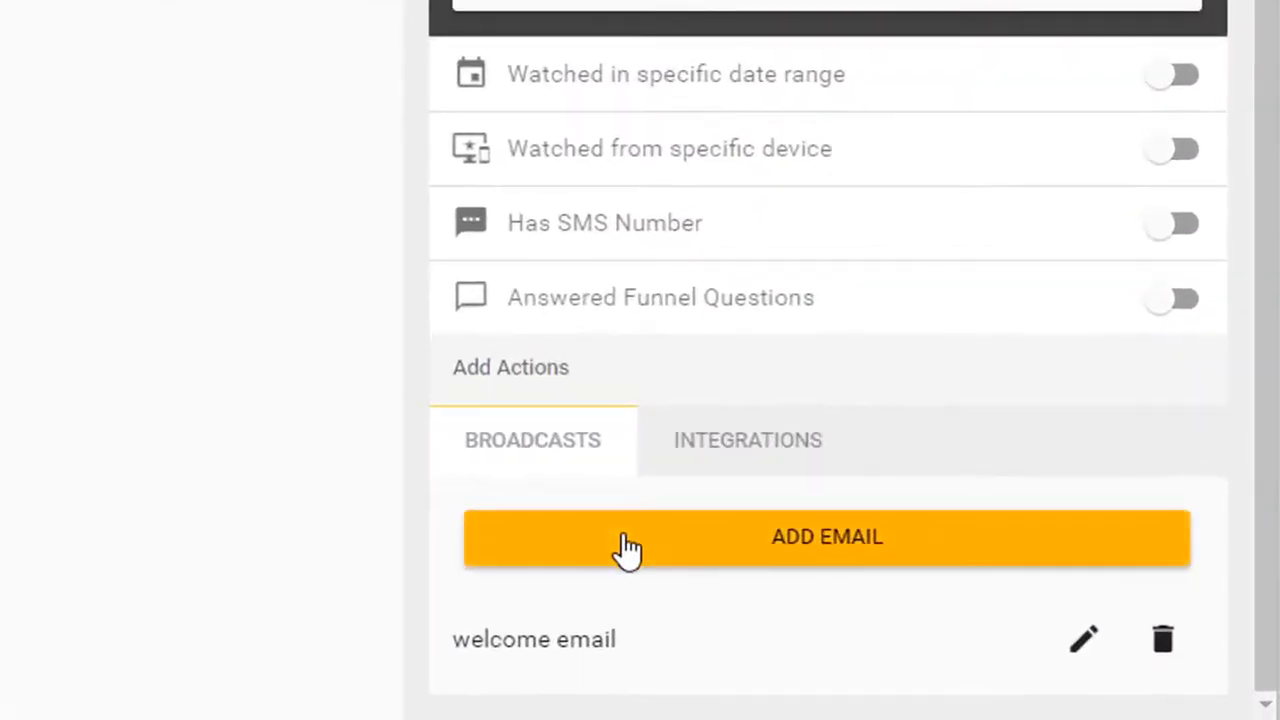
- Add an email broadcast named 'Follow Up Email' with a delay of 24
click(628, 548)
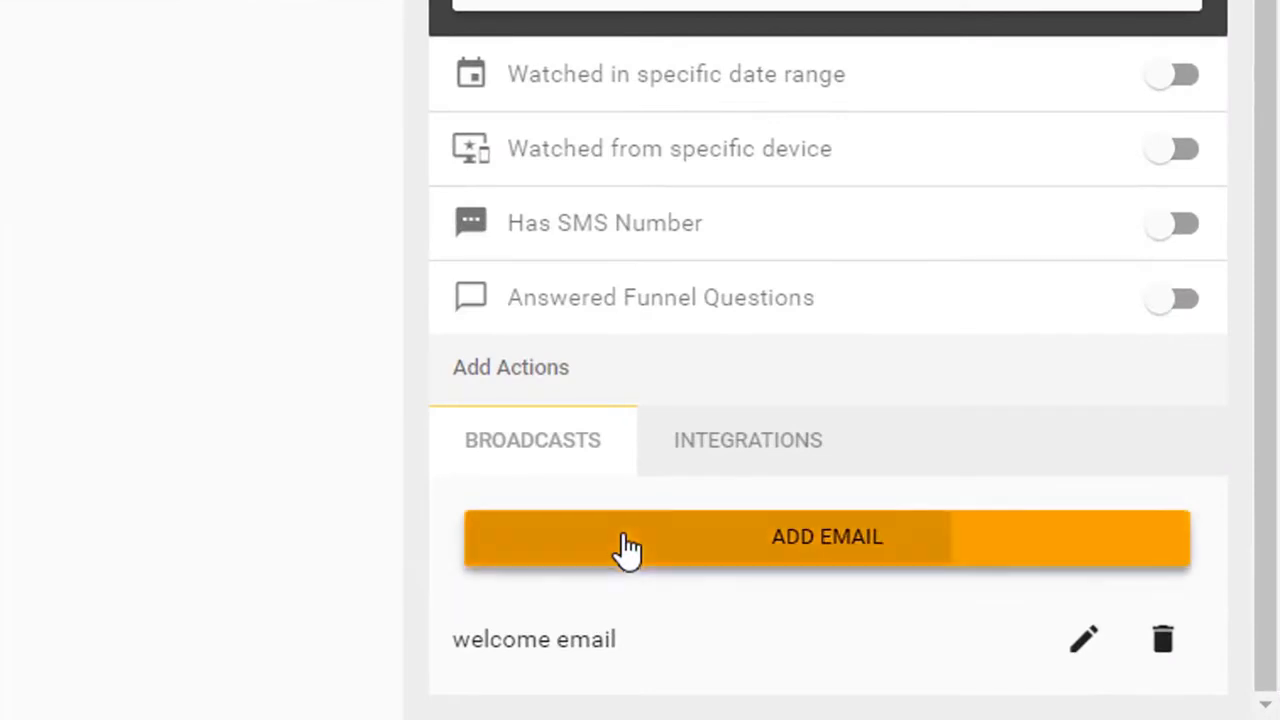
click(623, 352)
text(Follow Up Email)
key(Tab)
text(24)
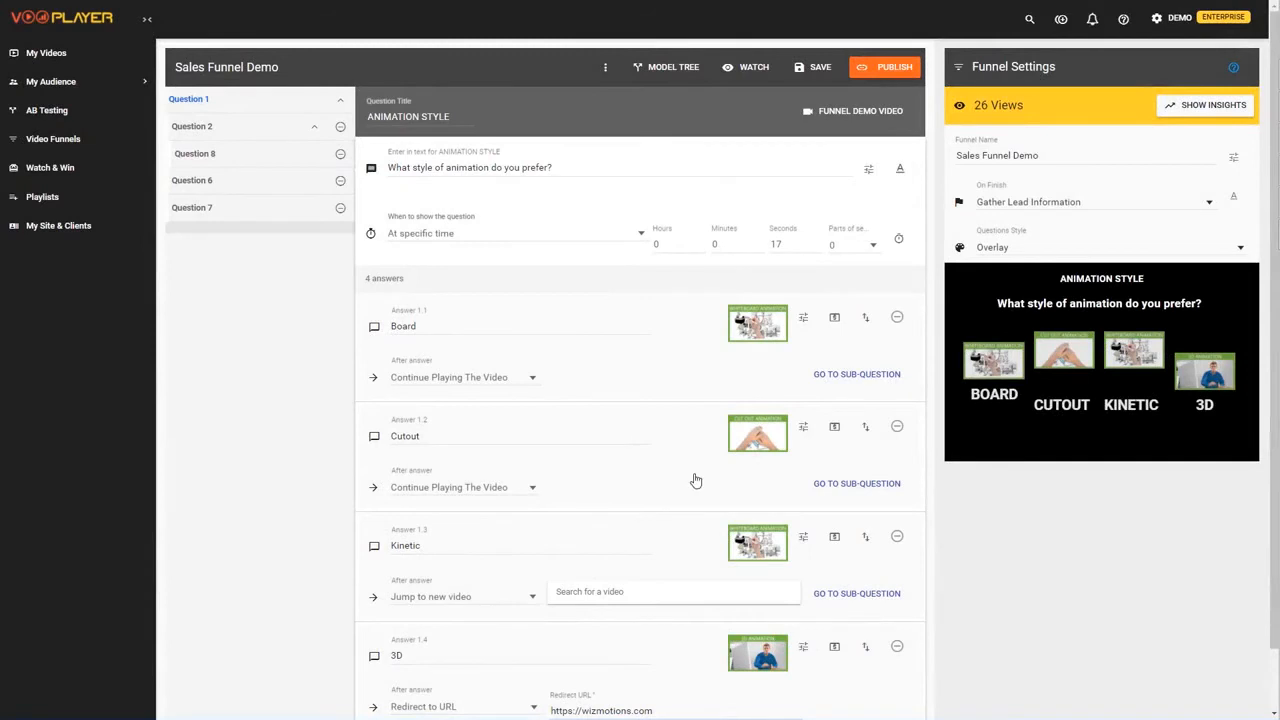
- Add 'maybe' as answer 2.3 to the Do you need a script? question and open an after-answer dropdown
scroll(298, 408, down, 1)
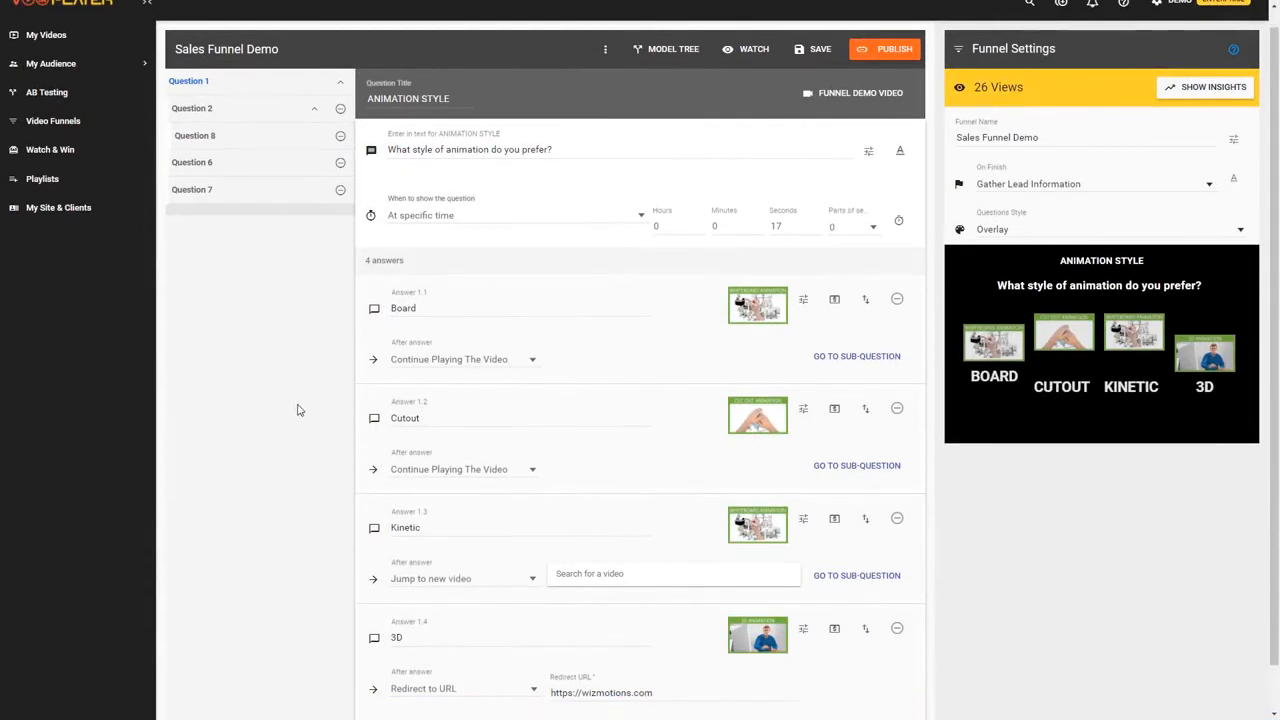
scroll(310, 430, up, 1)
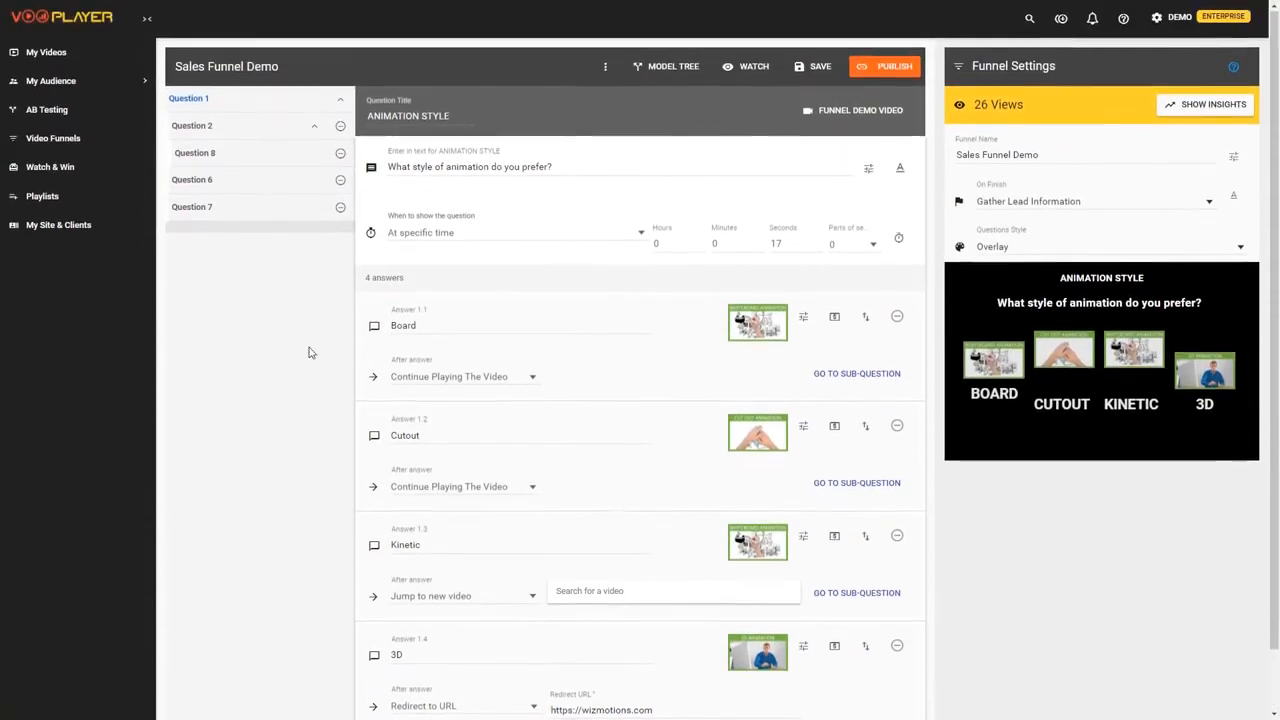
click(240, 128)
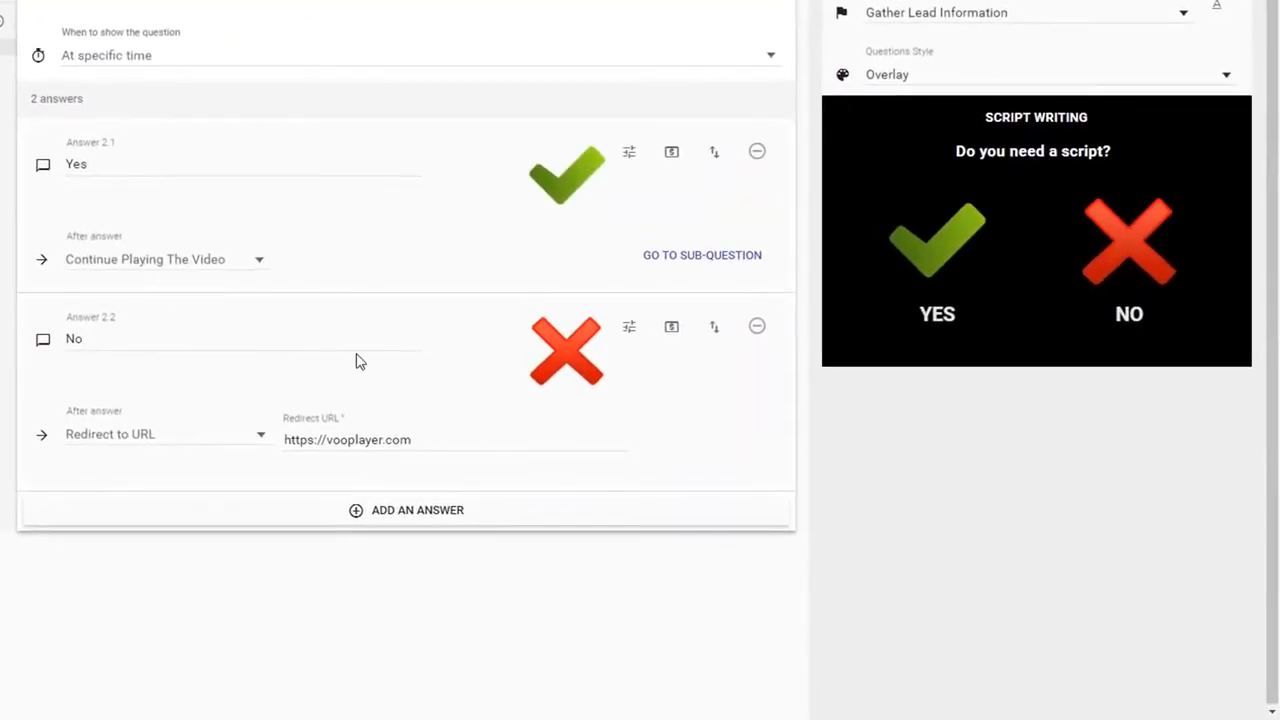
click(457, 531)
click(155, 554)
text(maybe)
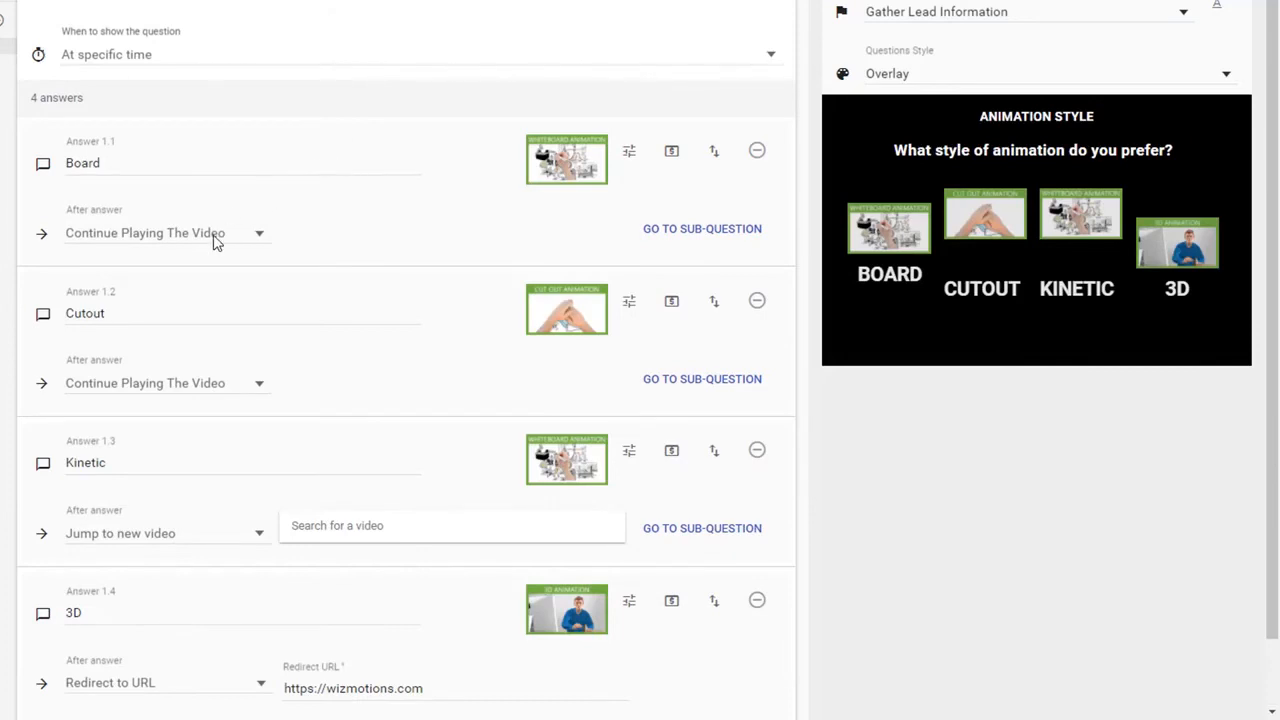
scroll(214, 240, down, 1)
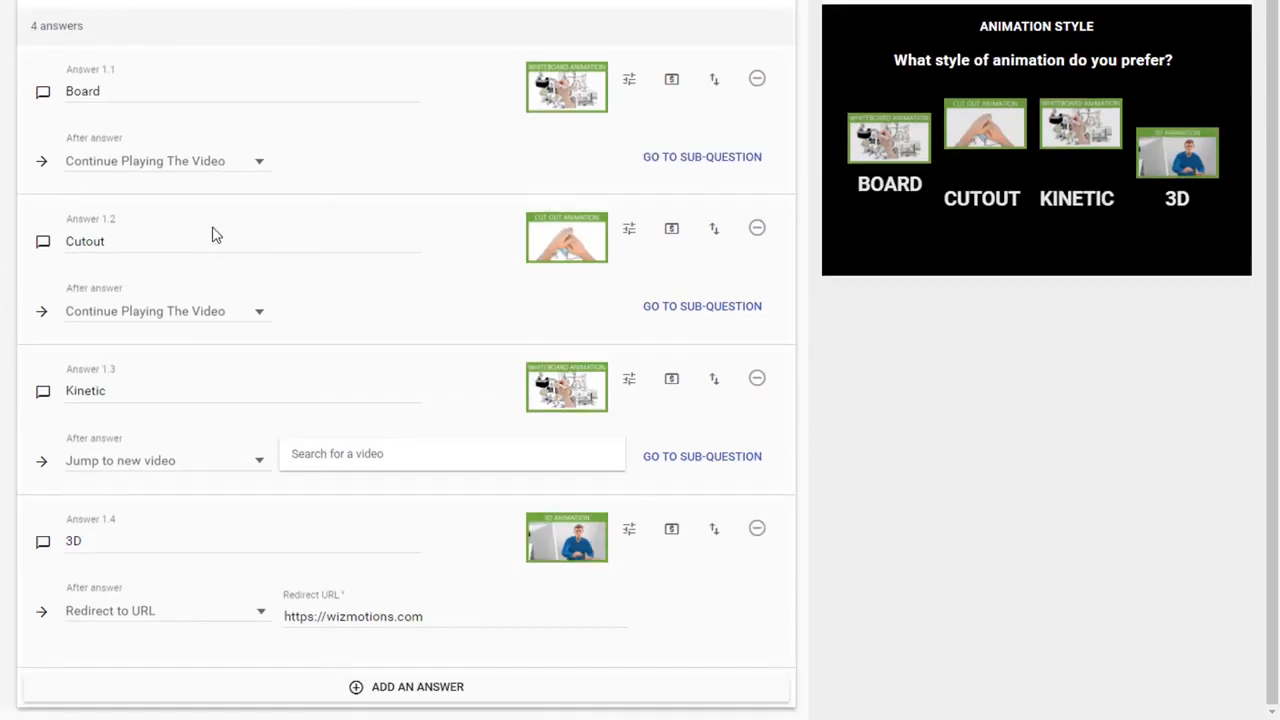
click(176, 621)
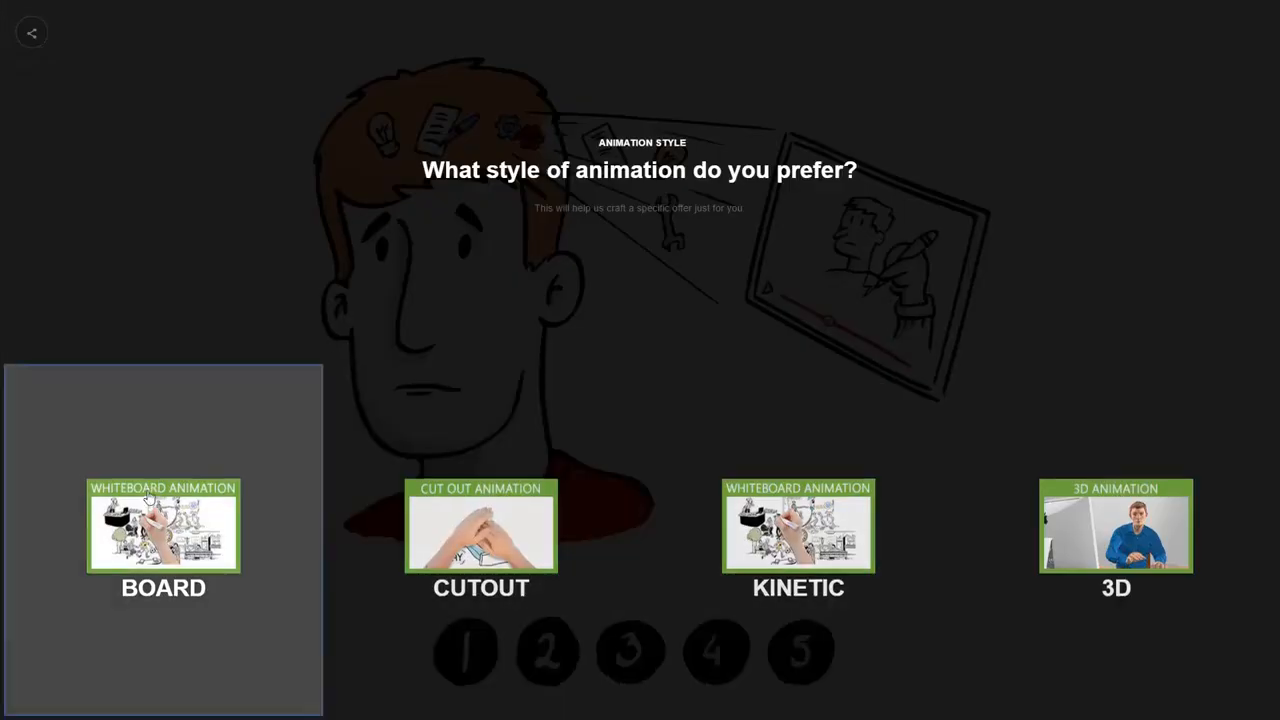
- Pick an answer on the question overlay so the funnel video resumes
click(150, 497)
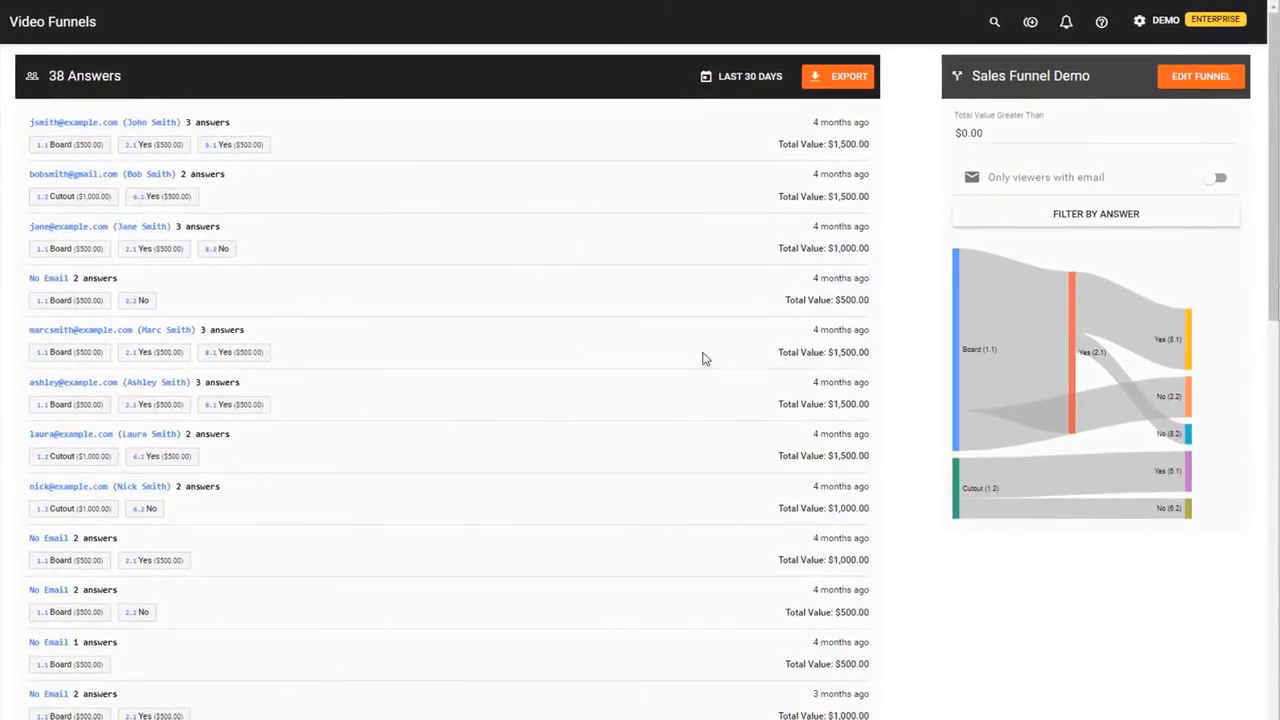
- Filter the Sales Funnel Demo answers to those answering Yes to 'Do you need a script?'
click(1130, 219)
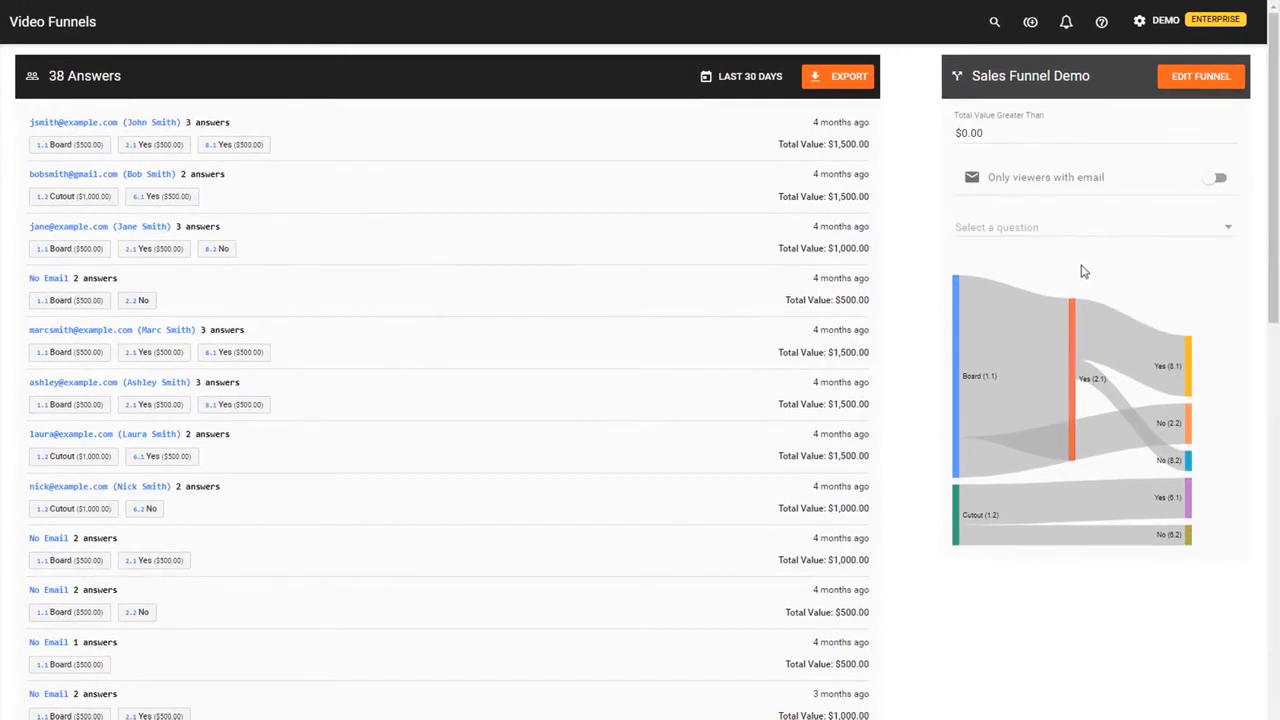
click(1066, 236)
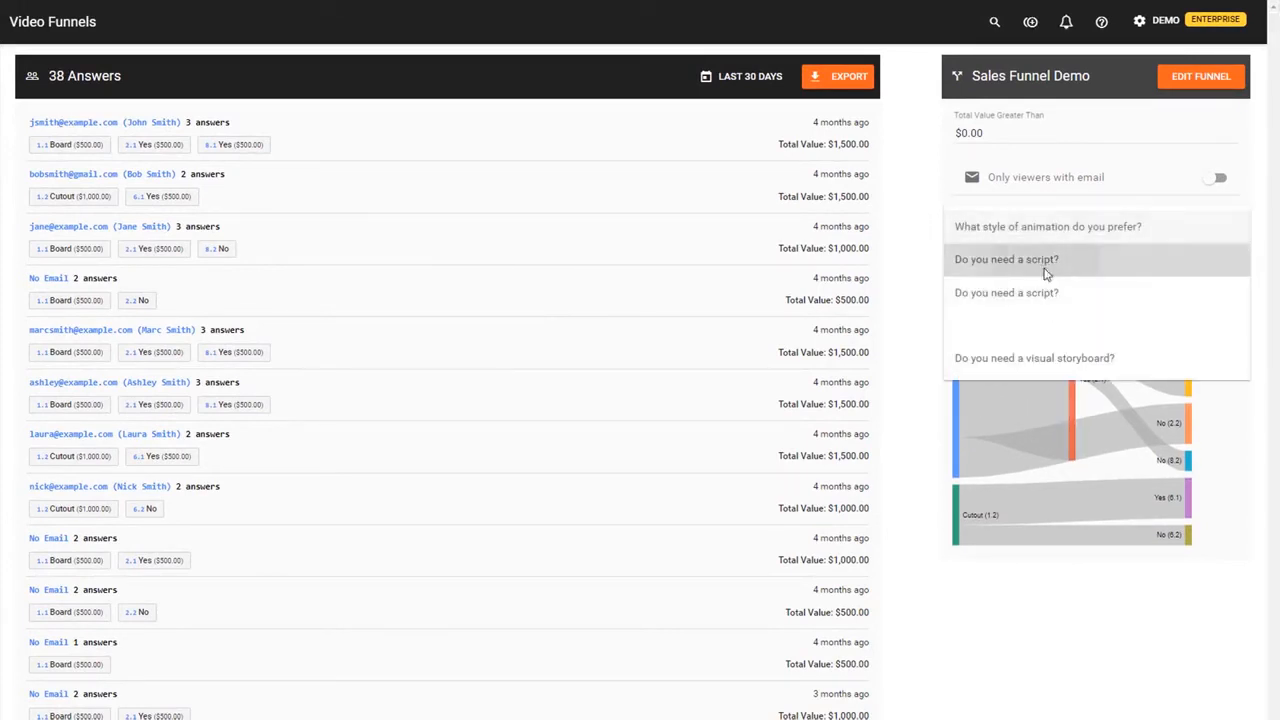
click(1043, 262)
click(960, 262)
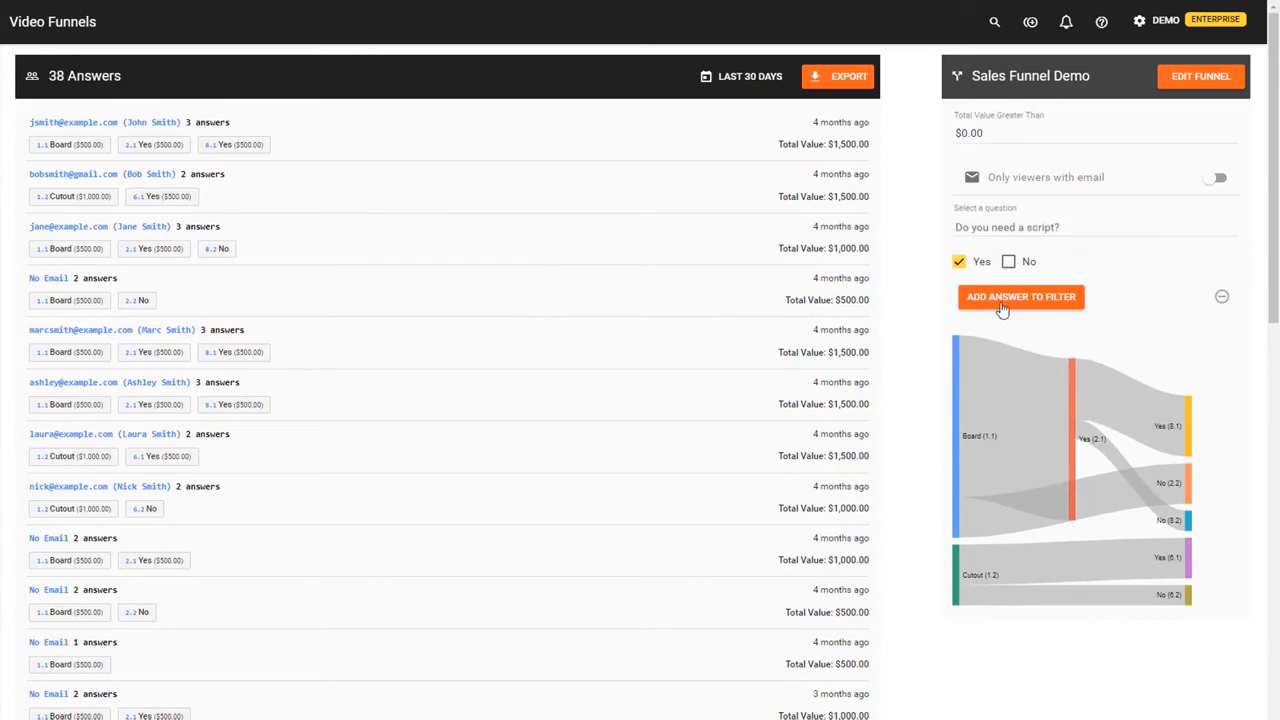
click(1001, 303)
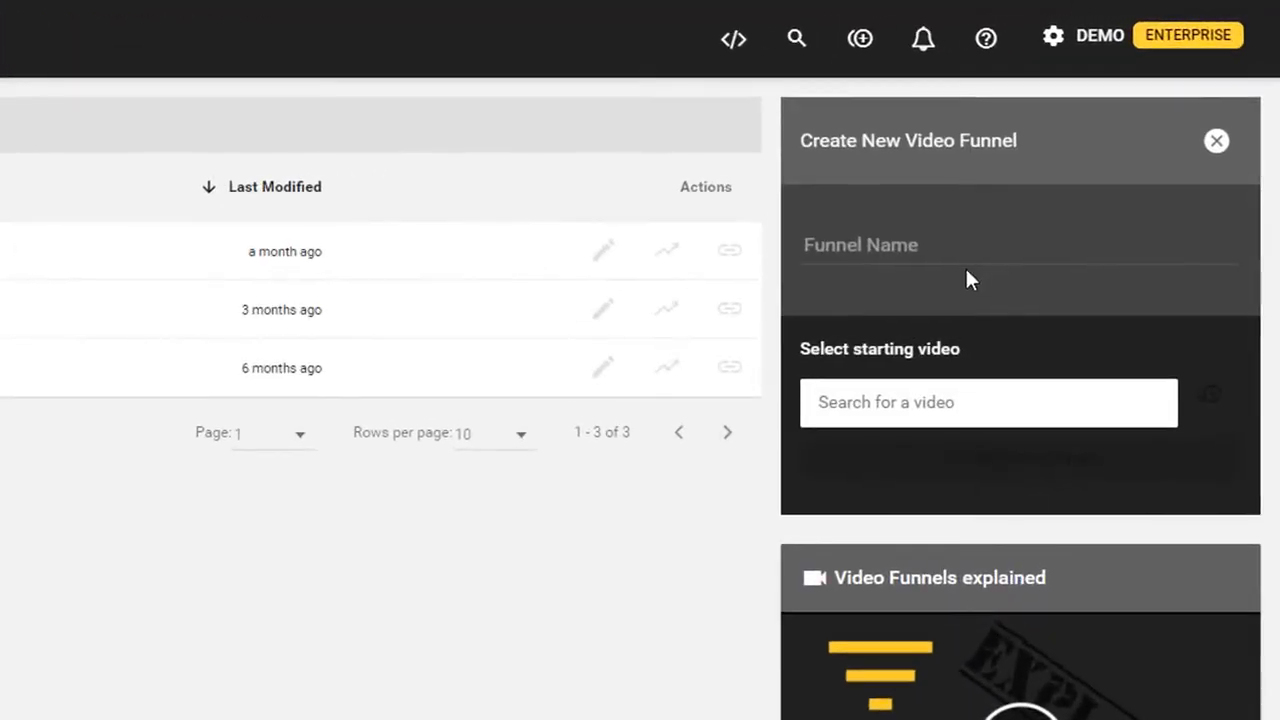
- Create 'Sample Funnel' from the Funnel Demo video with question 'Are you interested in my product?'
click(1018, 208)
text(Sample Funnel)
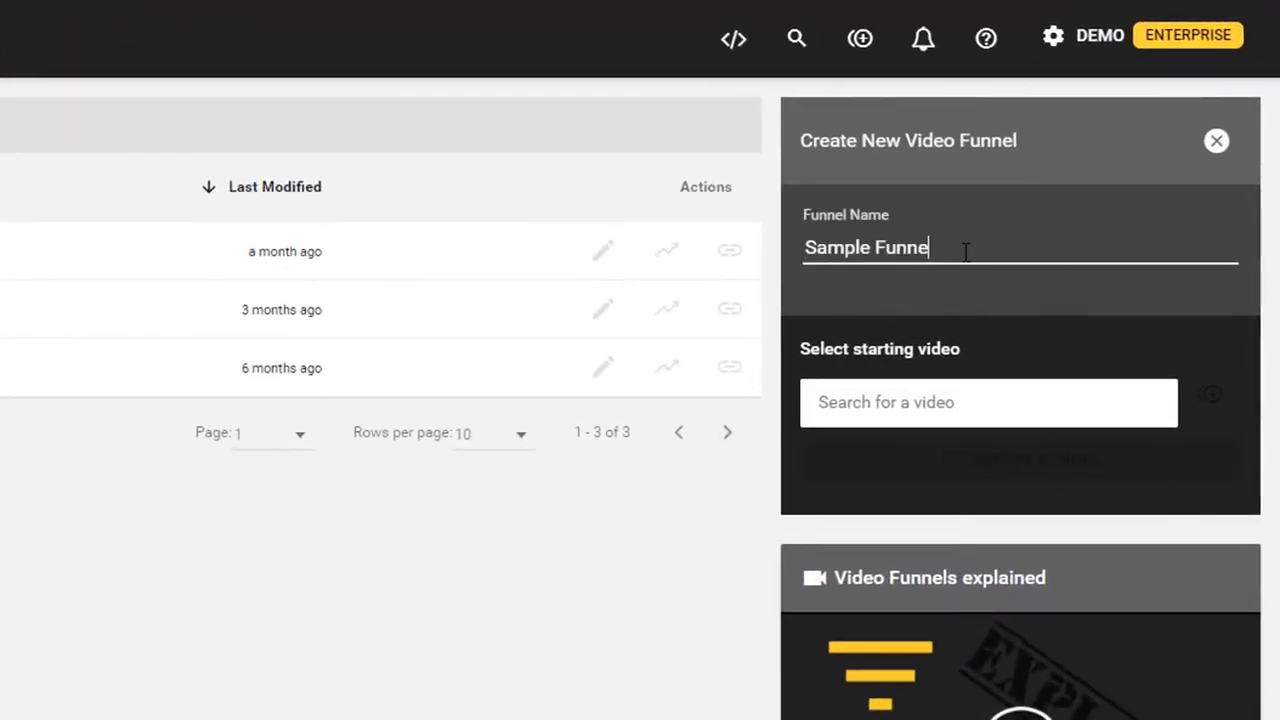
click(950, 408)
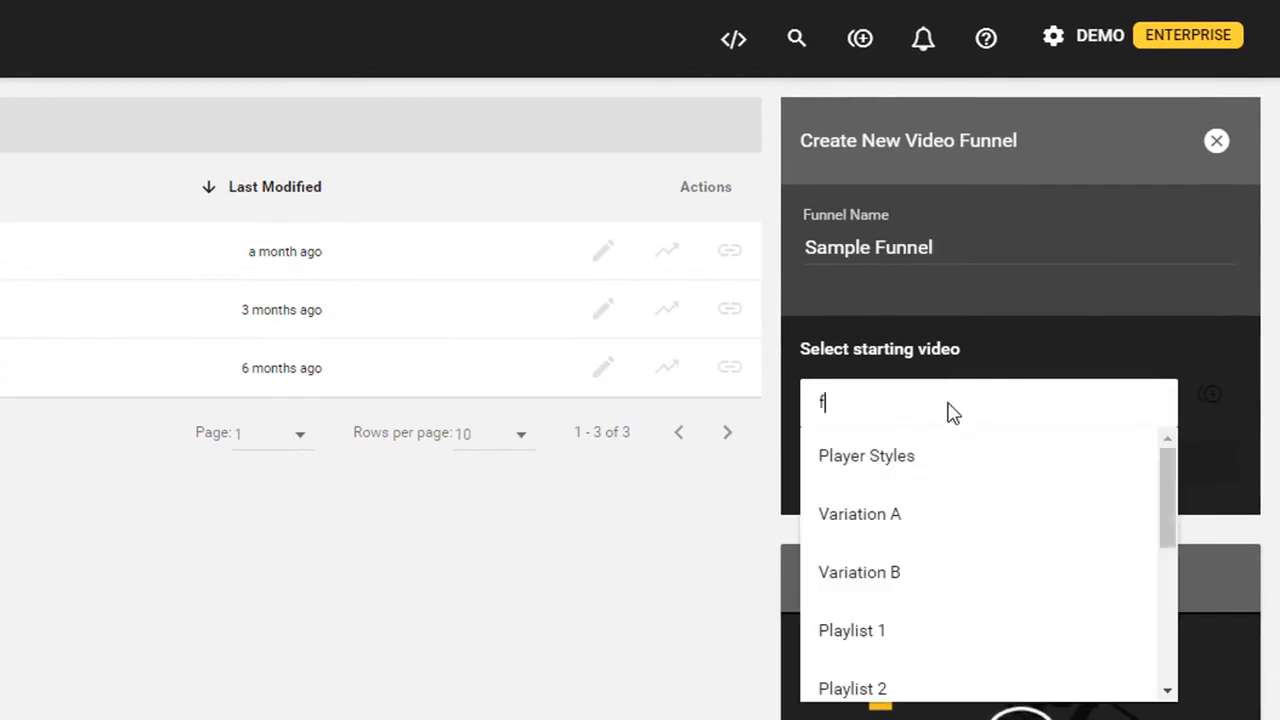
text(funn)
click(877, 460)
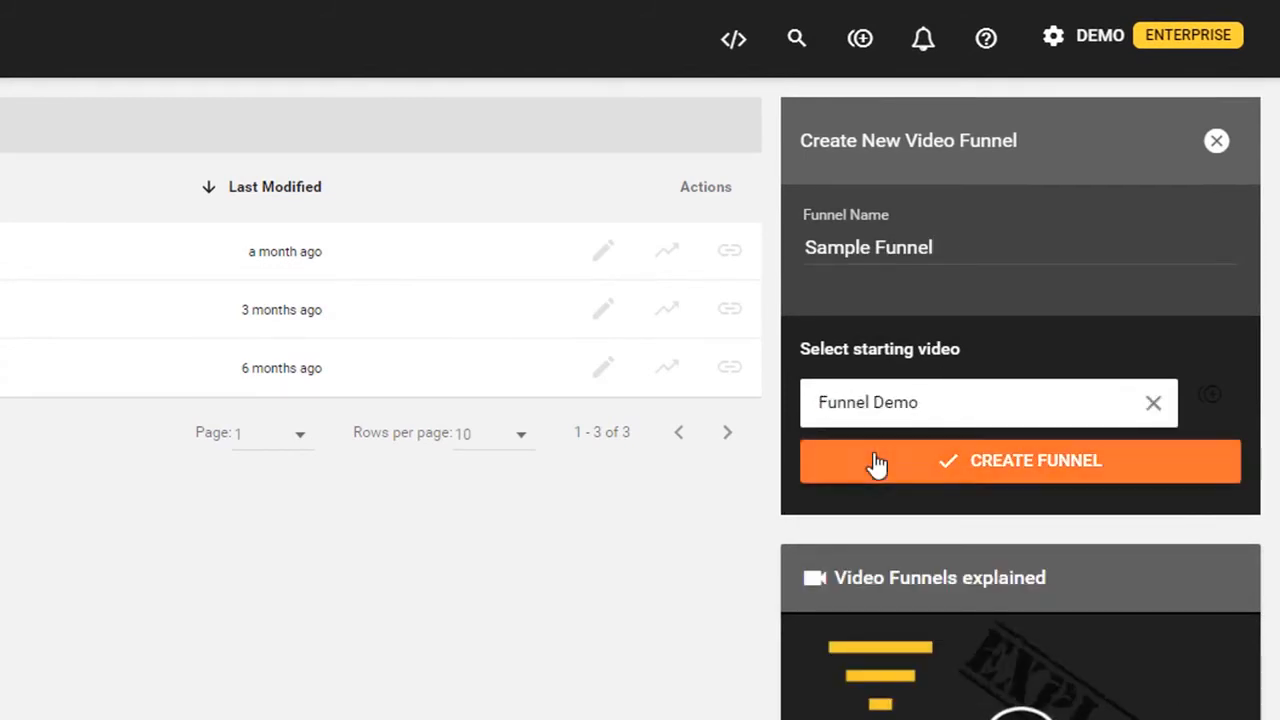
click(877, 463)
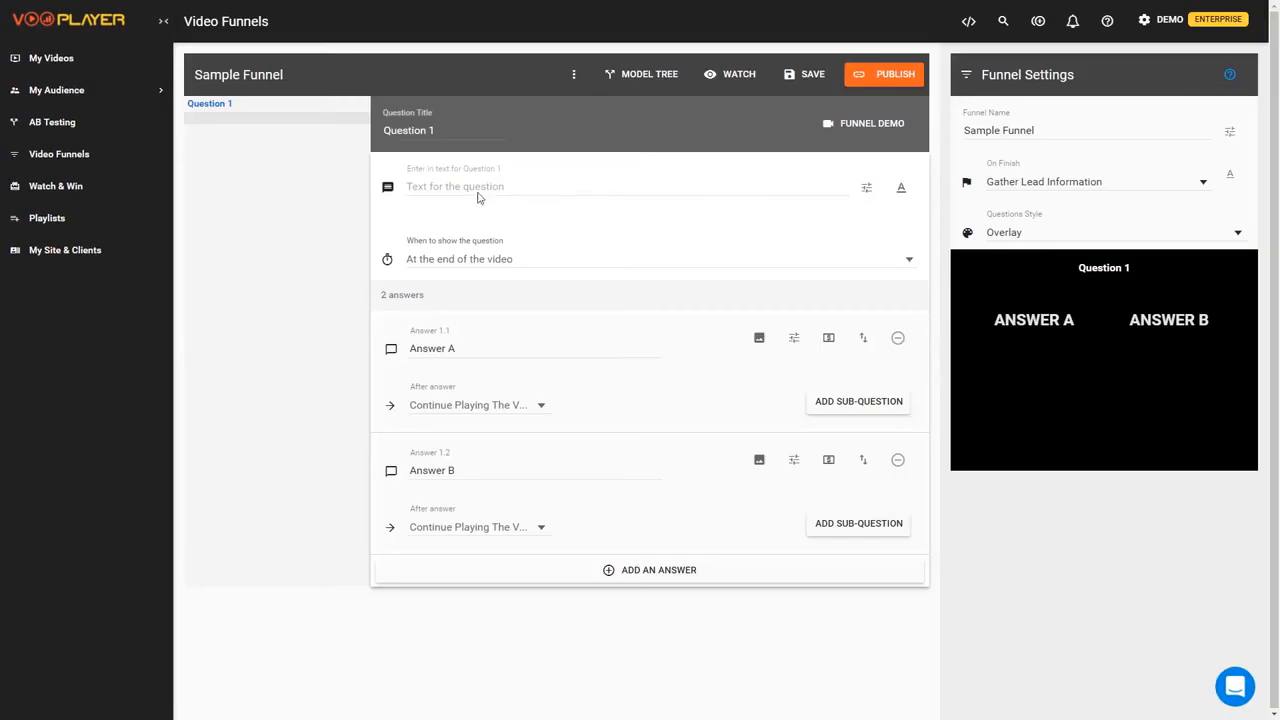
click(478, 193)
text(Are you interested)
text( in my product?)
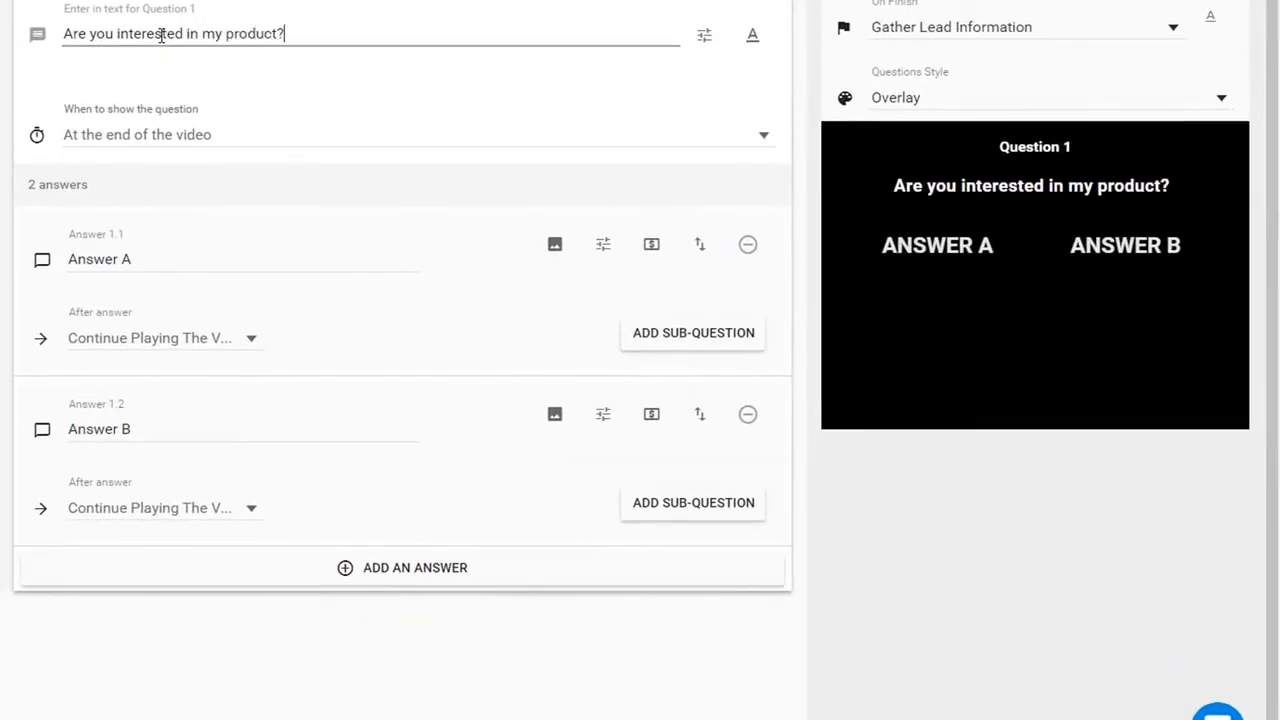
- Make the question appear at a specific time of 10 seconds
click(171, 134)
click(126, 92)
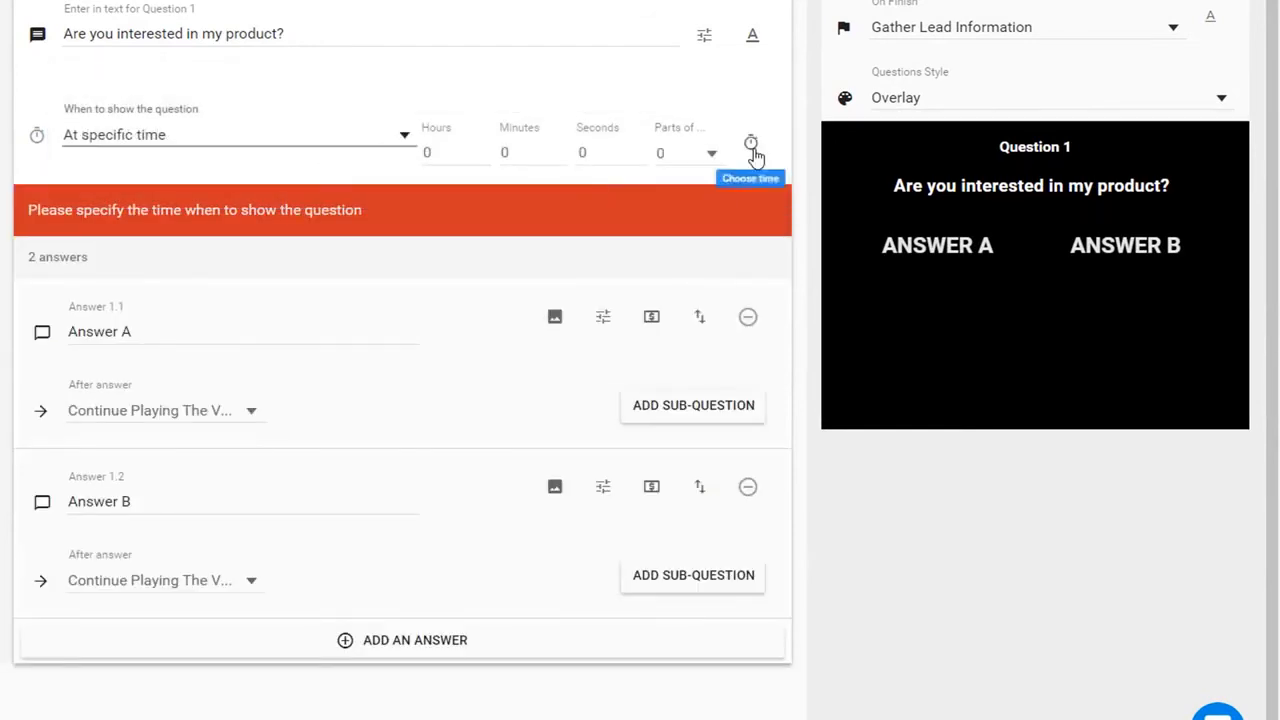
double_click(608, 152)
text(10)
- Rename the two answers to 'Yes I am' and 'No I am not'
double_click(155, 280)
triple_click(155, 280)
text(Yes I am)
click(143, 449)
triple_click(143, 449)
text(No I am no)
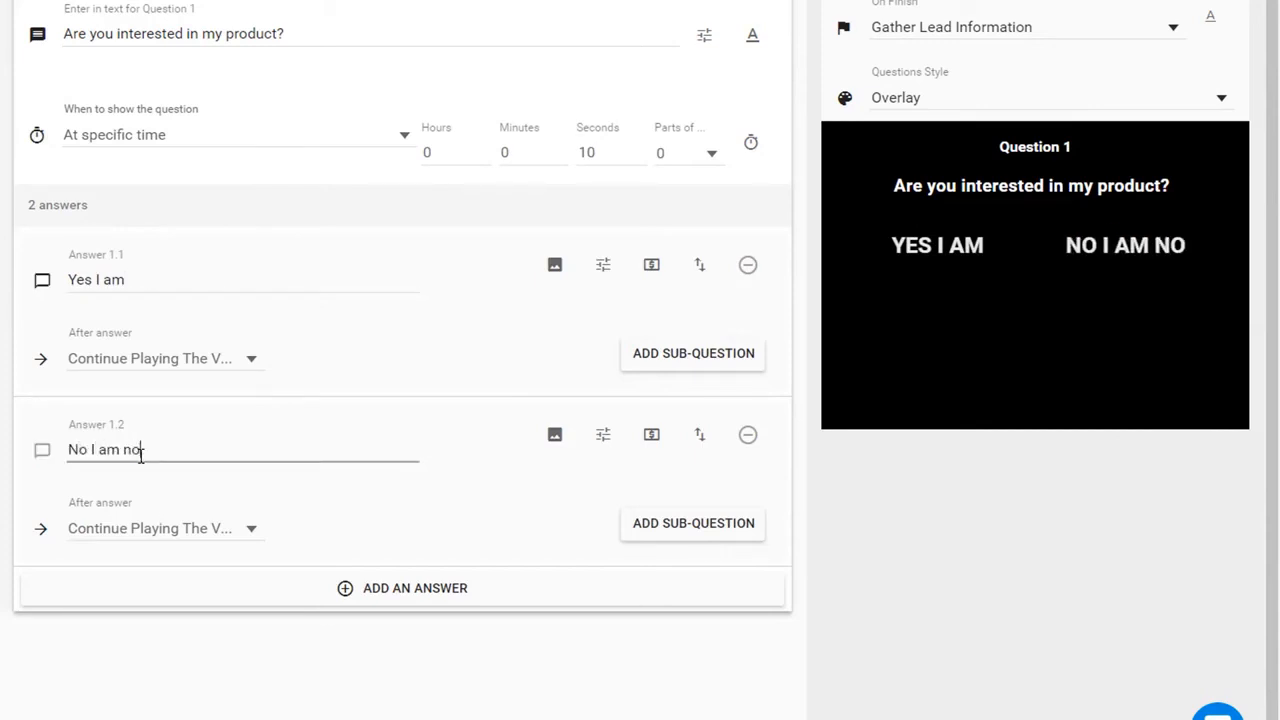
text(t)
click(158, 554)
click(158, 530)
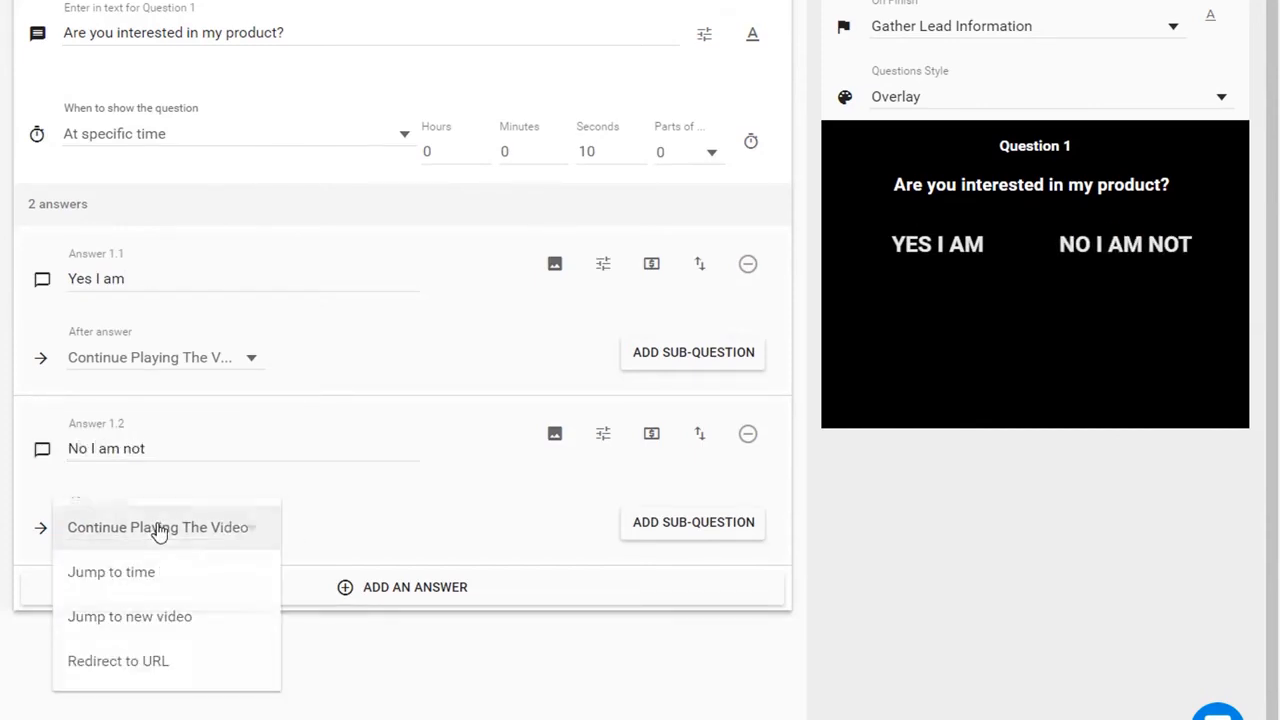
click(154, 660)
click(357, 535)
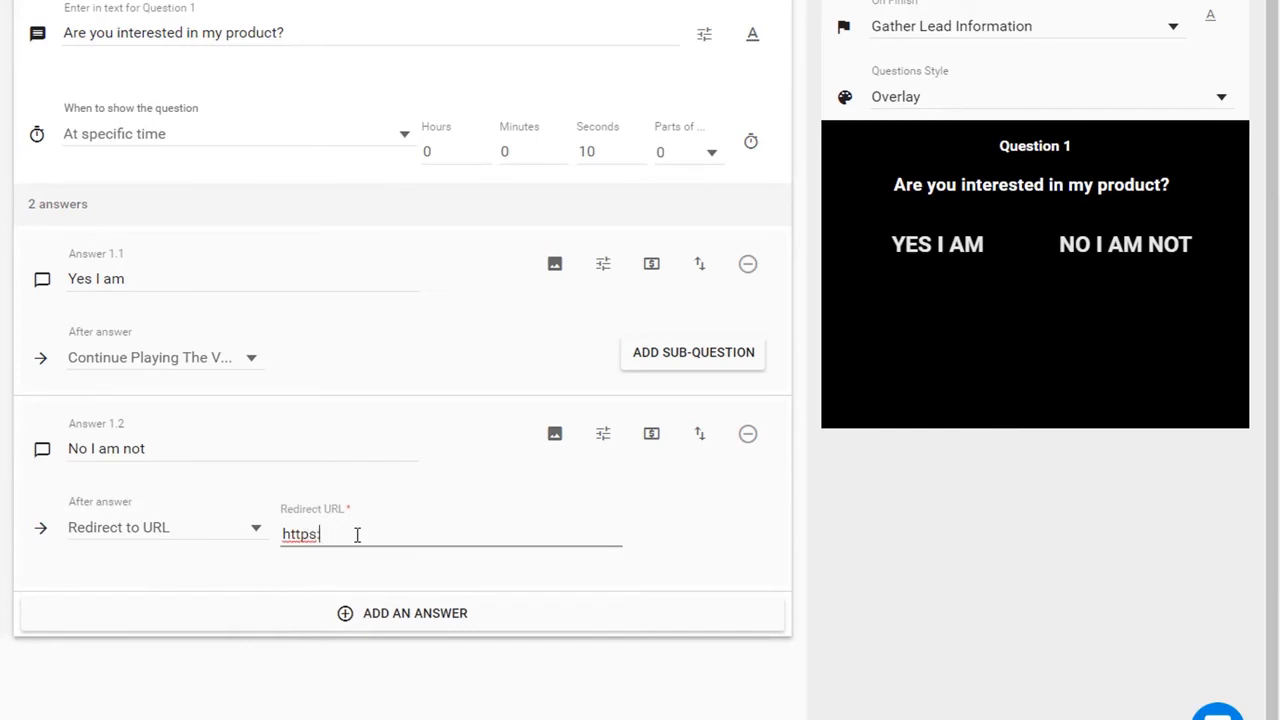
click(191, 373)
click(166, 363)
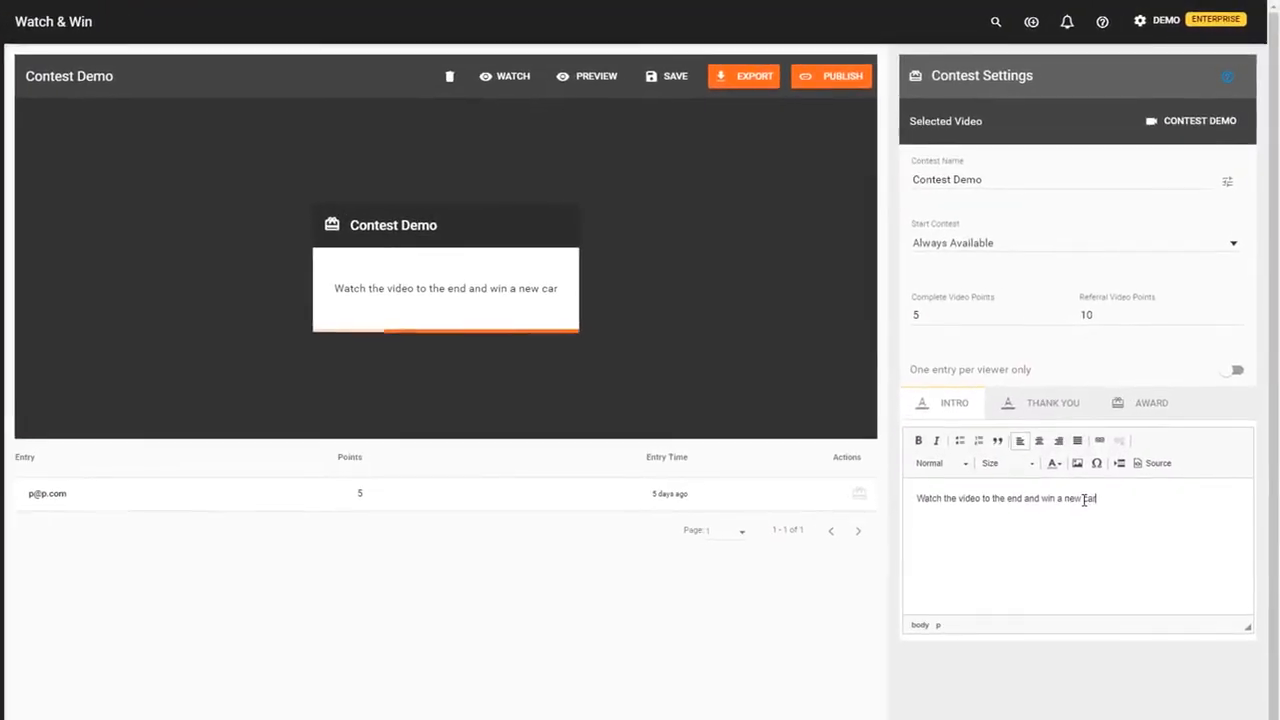
- Begin the contest thank-you message with 'Thank you for', then enter the contest to play its video
click(1025, 410)
text(Thank you for)
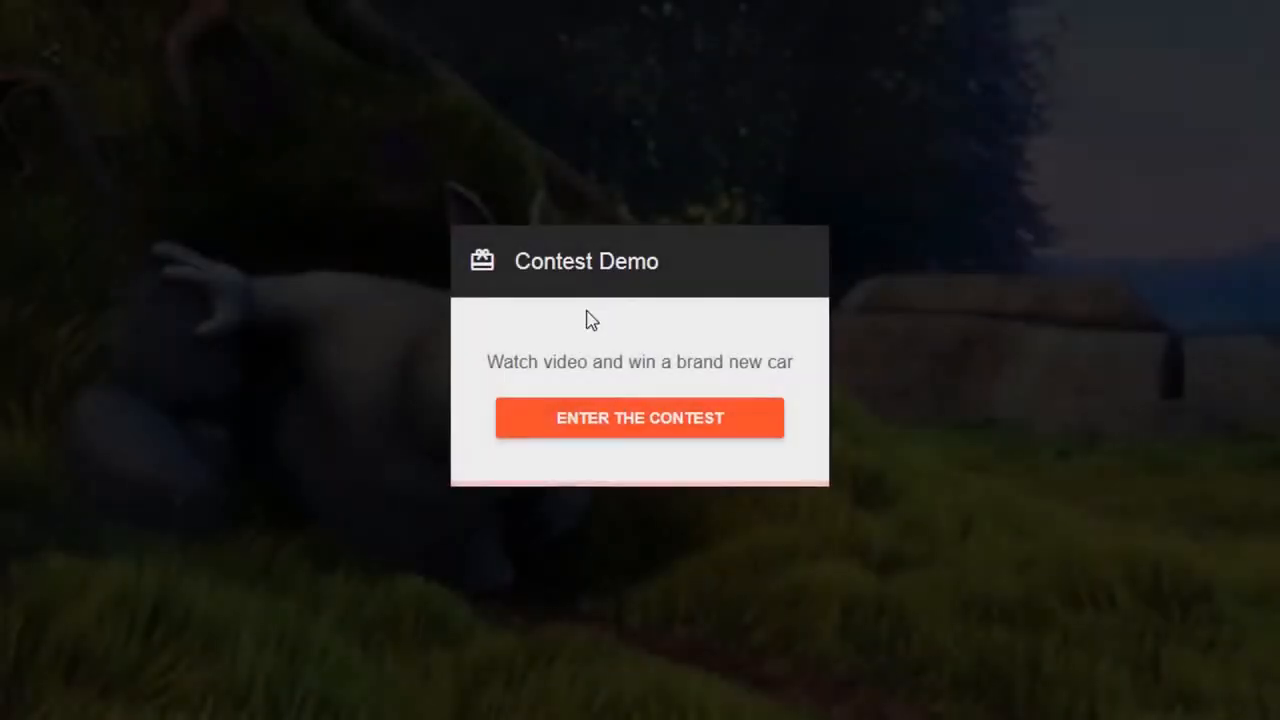
click(620, 424)
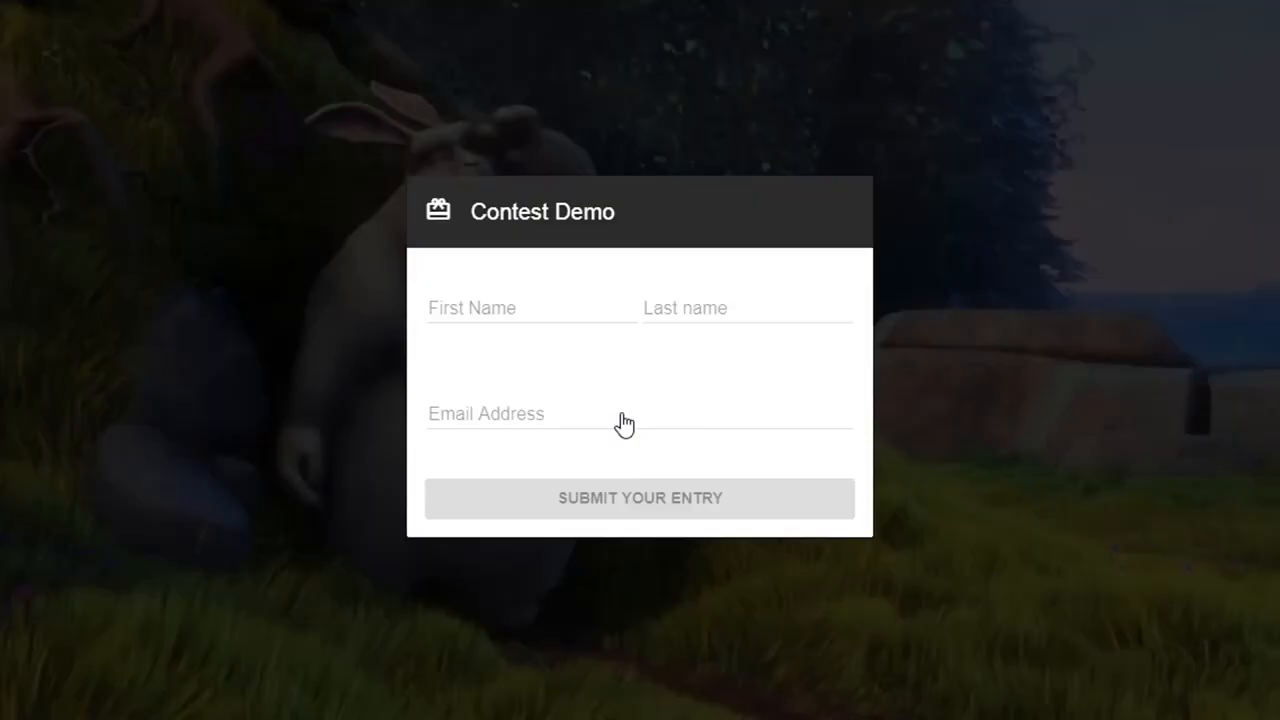
- Submit a contest entry with the viewer's first name, last name and email, then share it on Facebook
click(553, 307)
key(Tab)
key(Tab)
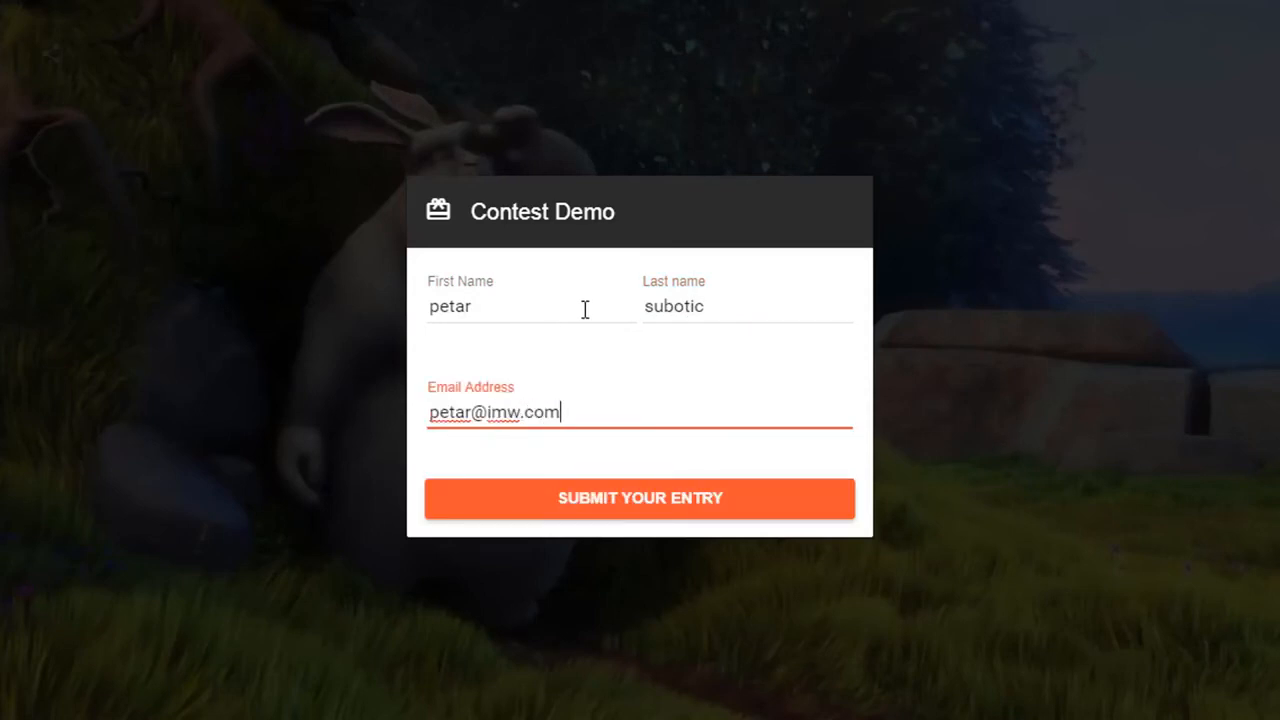
click(678, 505)
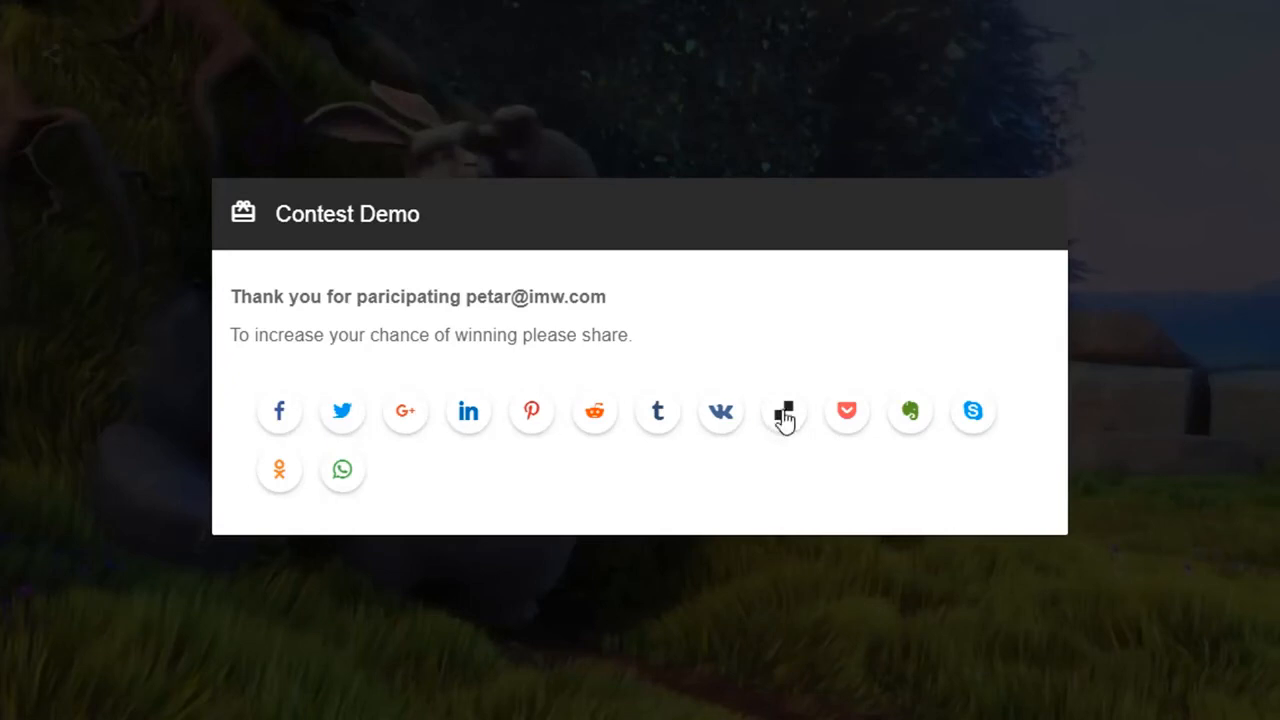
click(289, 416)
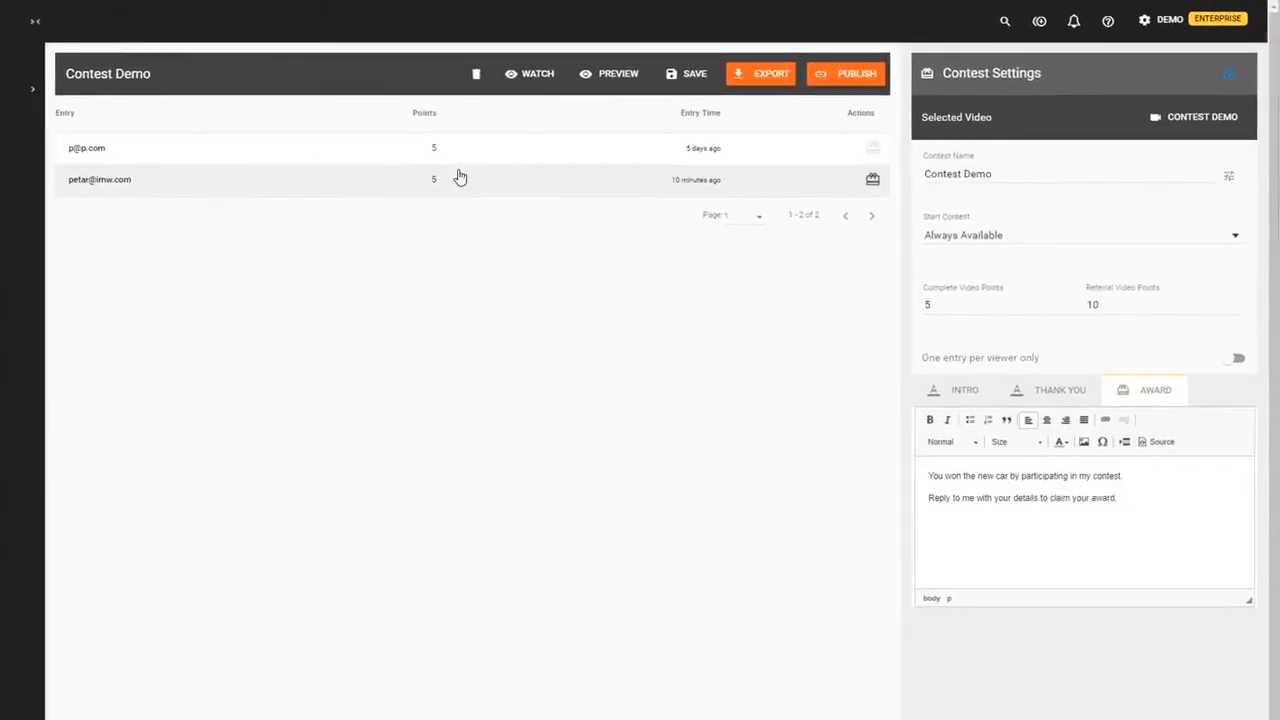
- Try the referral points, date-range and automatic-award options, then award the win to the second entrant
click(1160, 313)
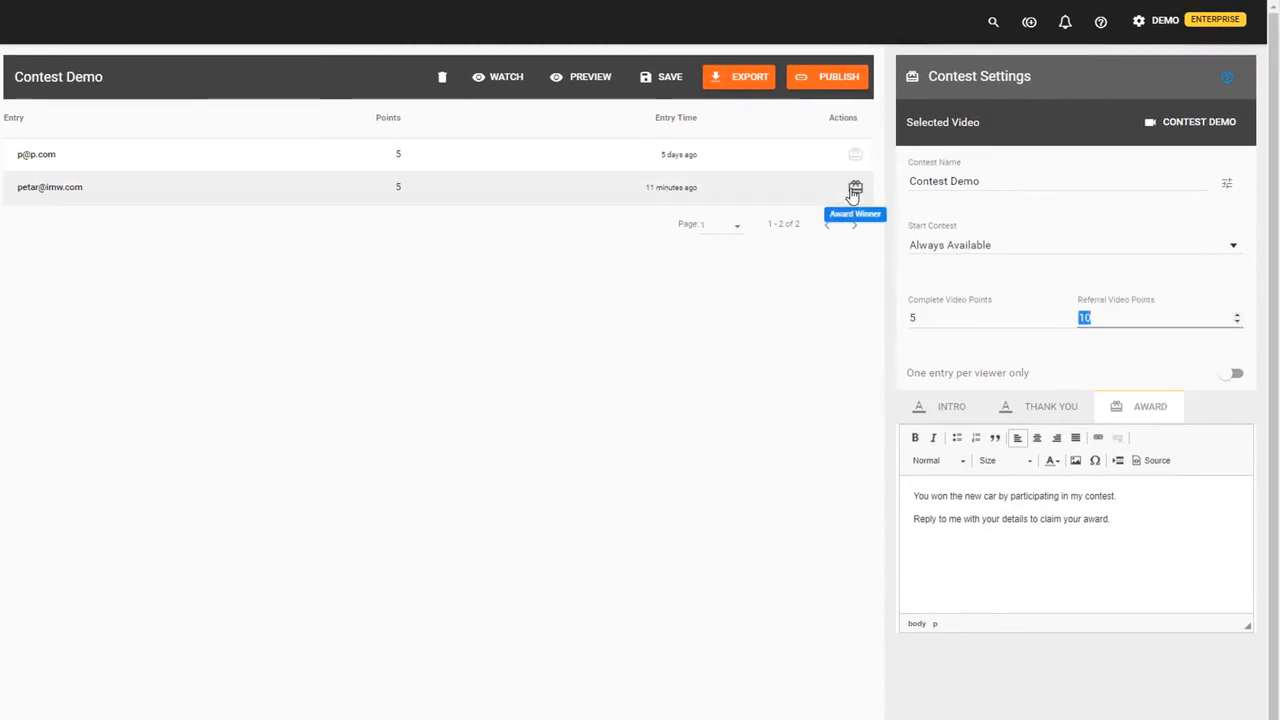
click(989, 249)
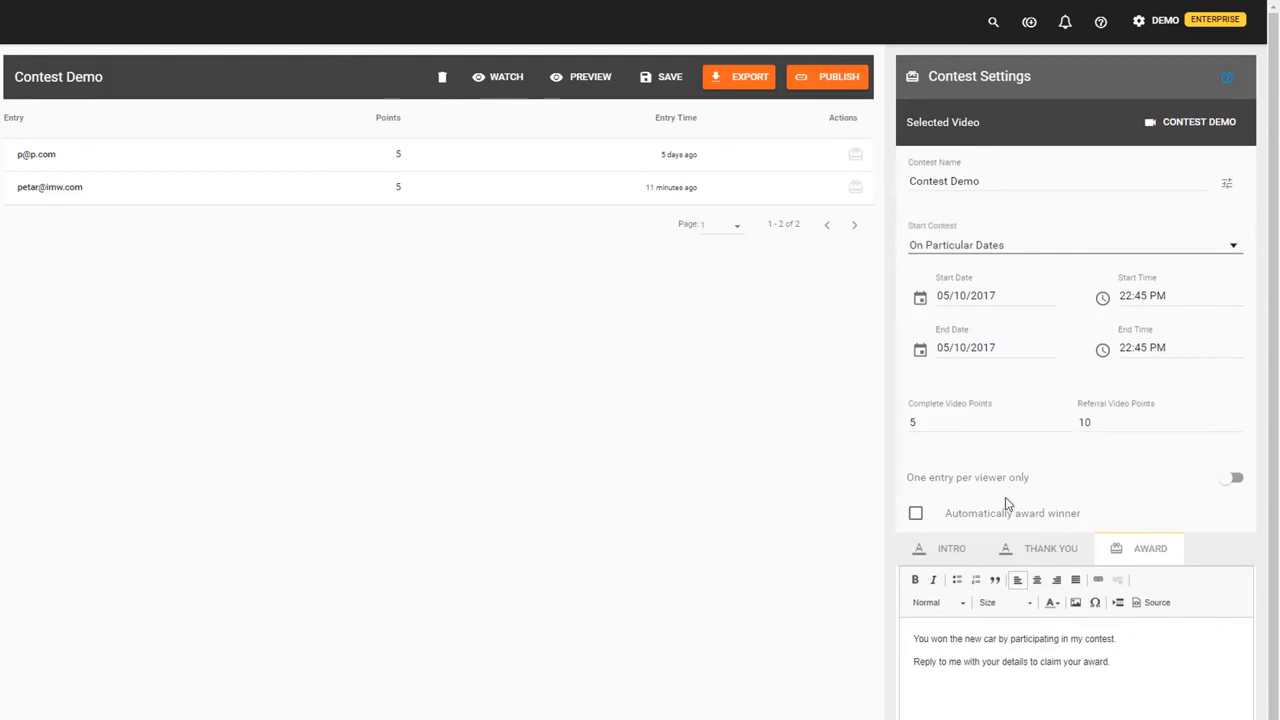
click(1000, 515)
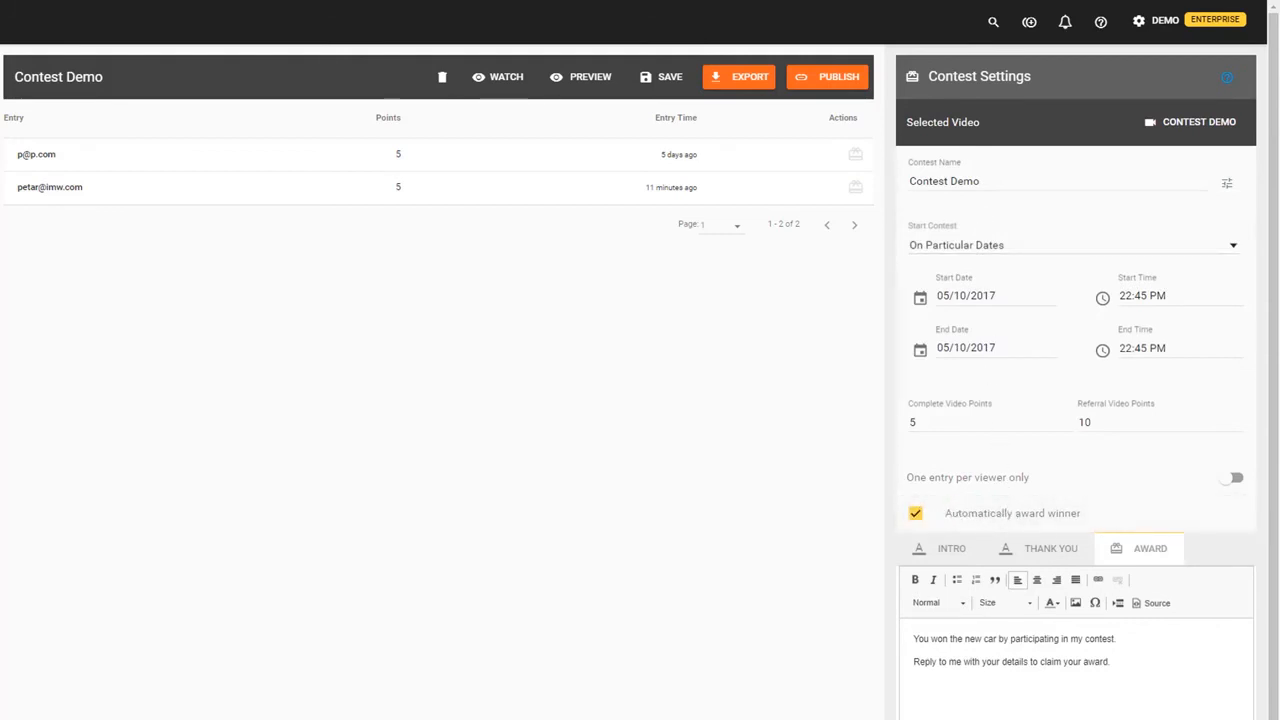
click(857, 189)
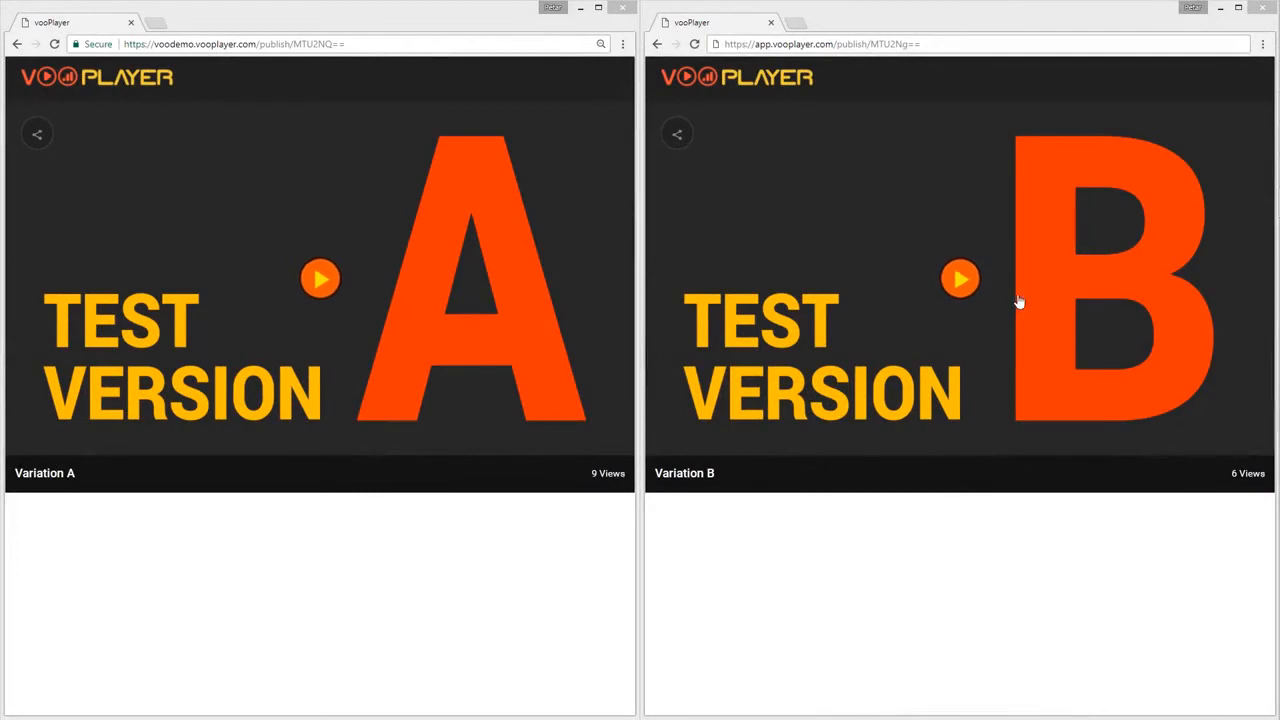
- Play both A/B variation videos side by side and view the Most Important Metric choices
click(353, 286)
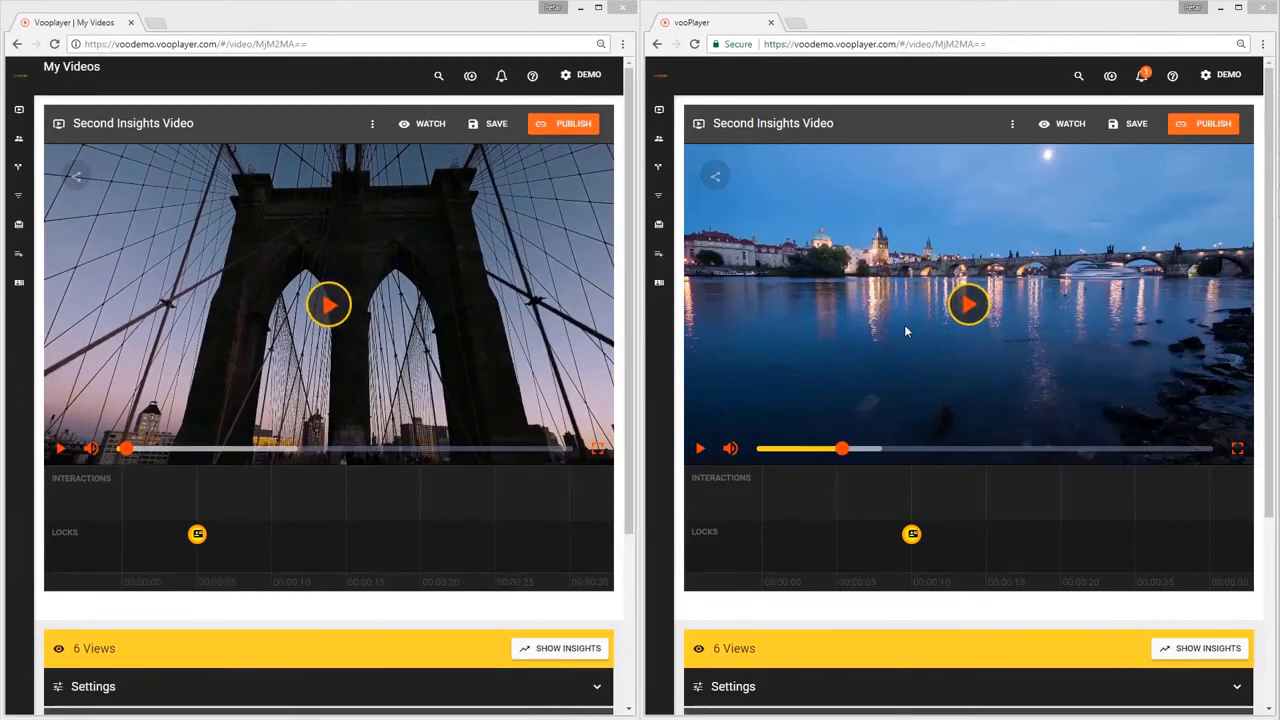
click(906, 324)
click(378, 343)
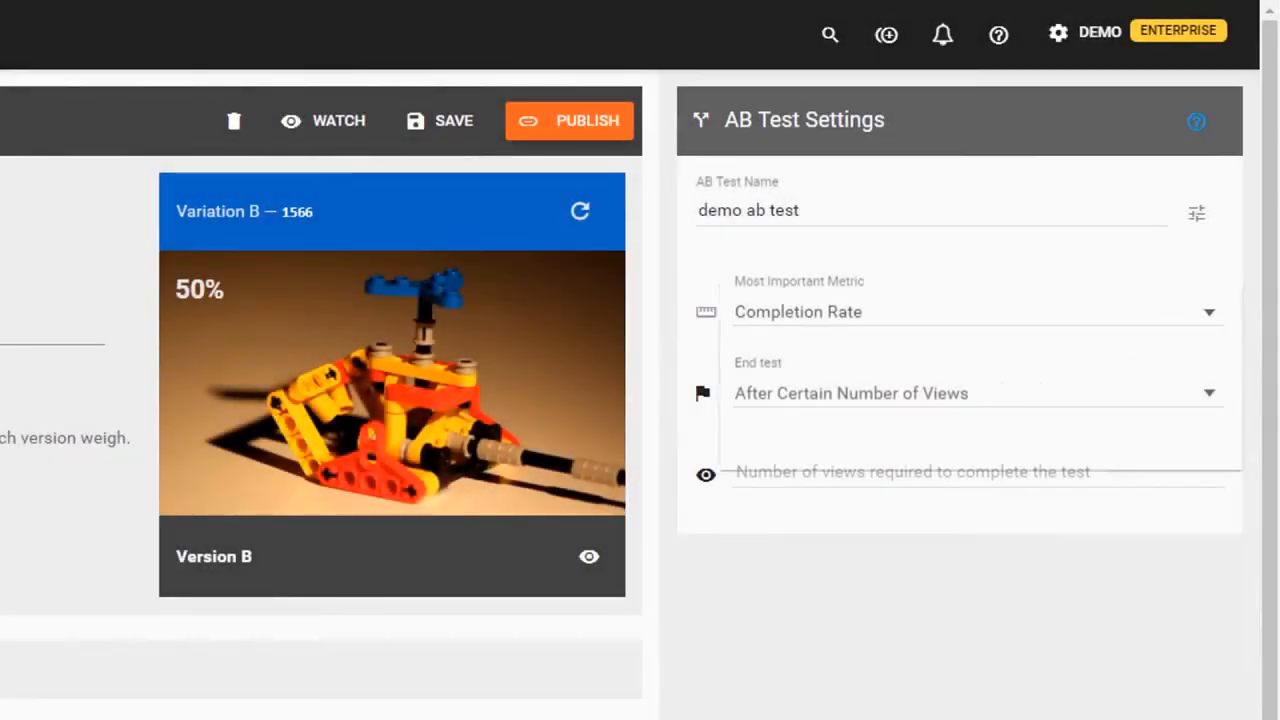
click(1124, 331)
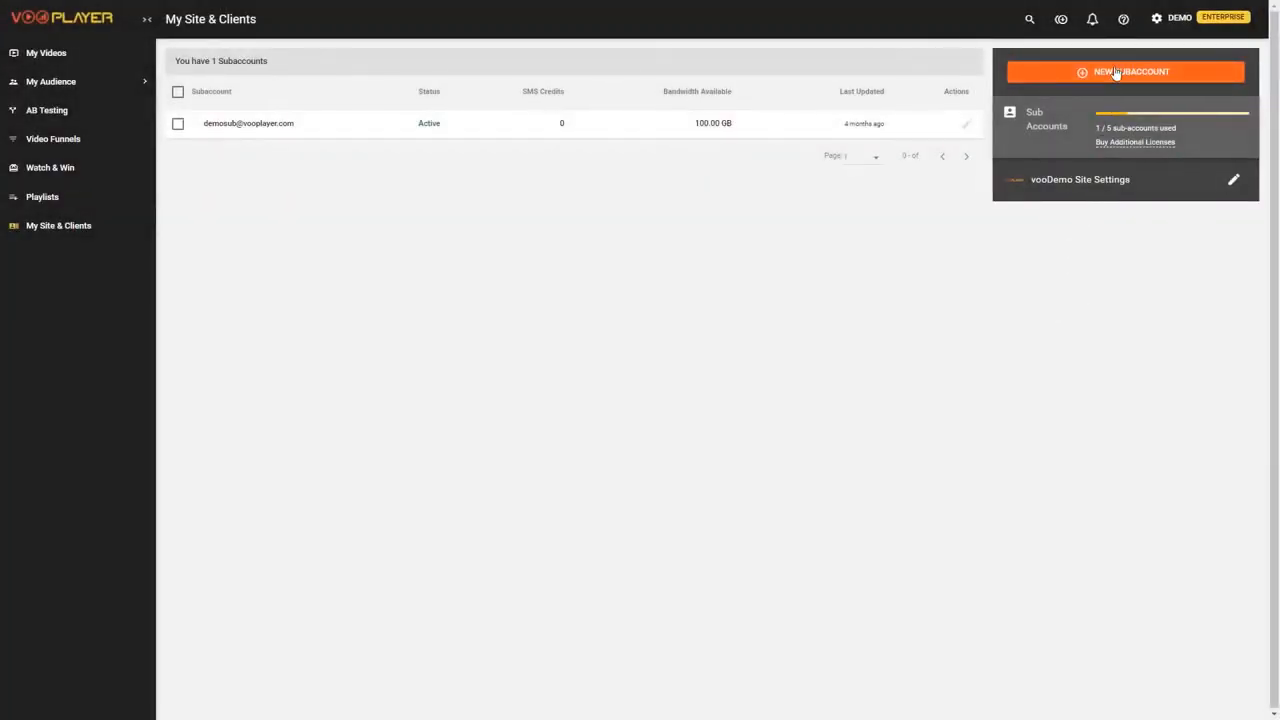
- Glance at the New Subaccount form, then change the vooDemo site accent colour to blue
click(1115, 72)
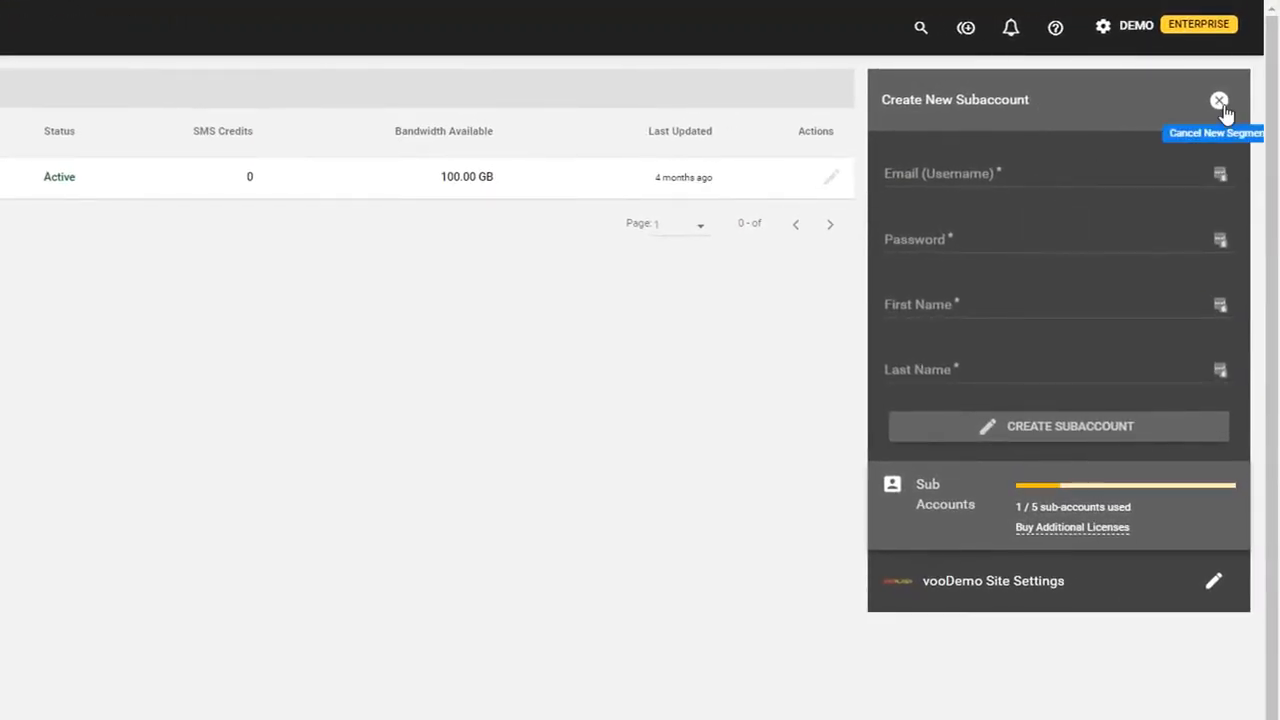
click(1220, 103)
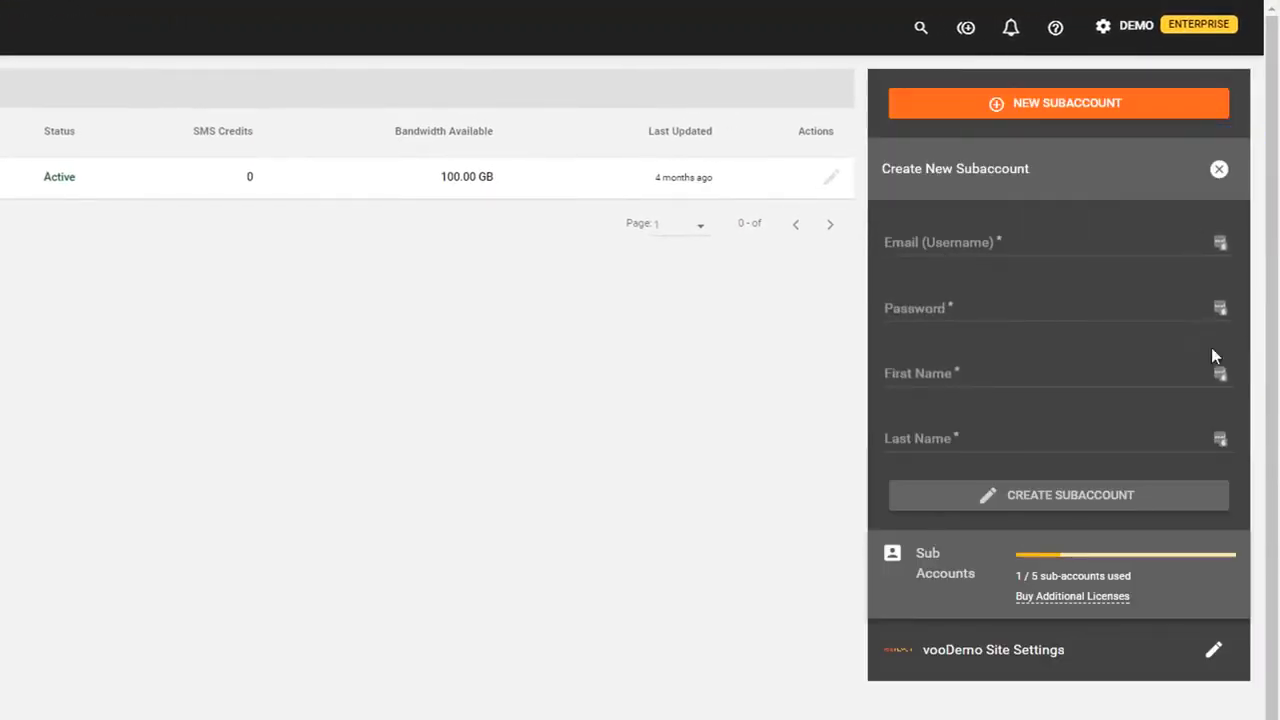
click(1213, 262)
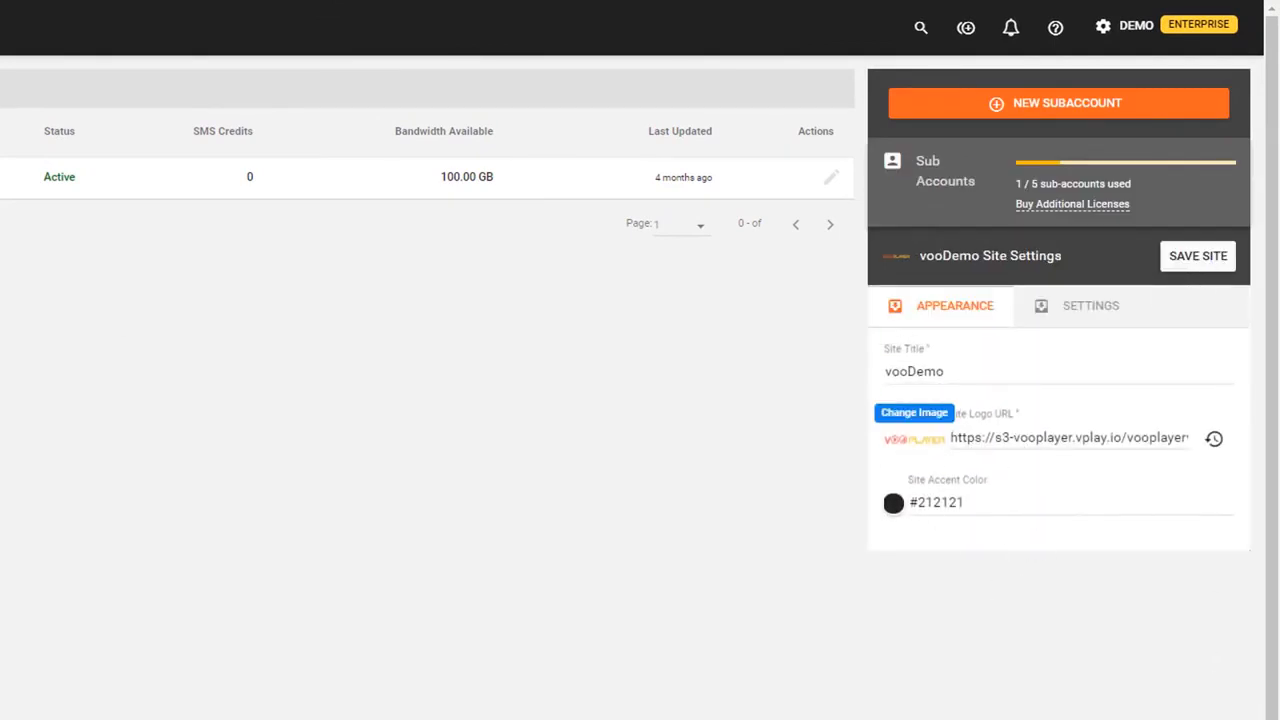
click(893, 504)
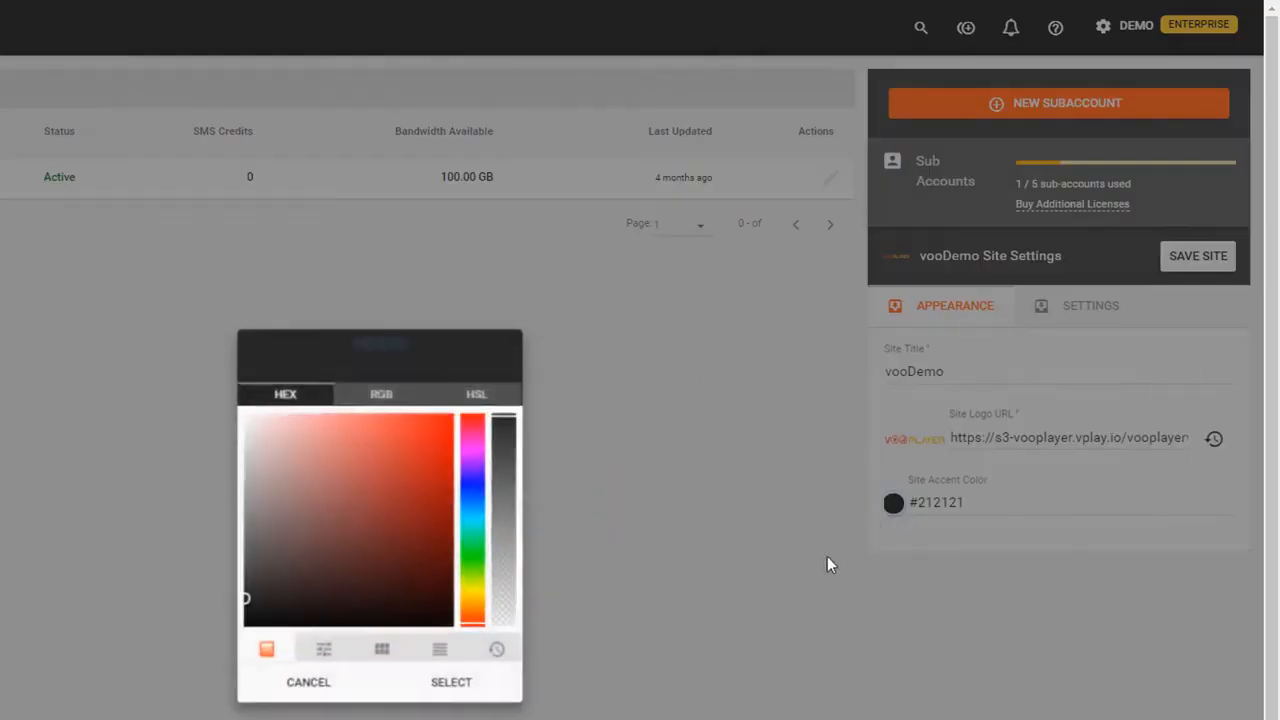
click(450, 493)
click(415, 433)
click(408, 690)
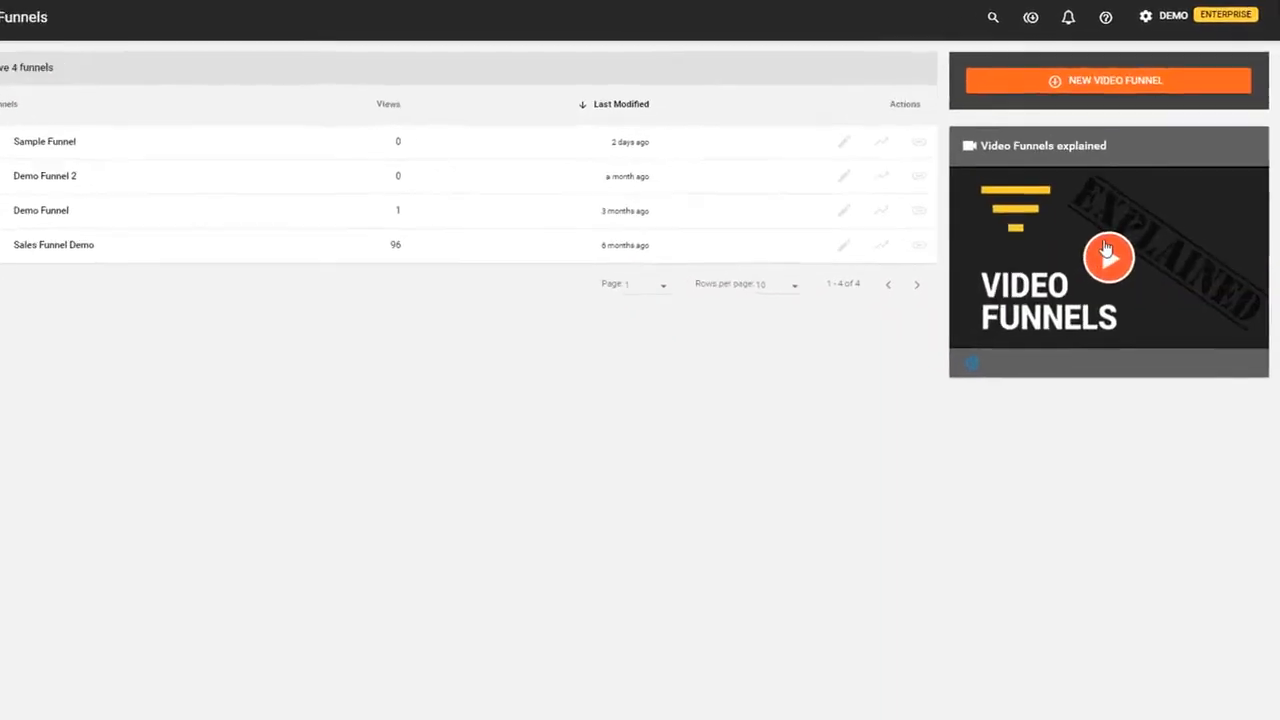
- Play the Video Funnels explainer video, then return to the help topic list
click(1107, 250)
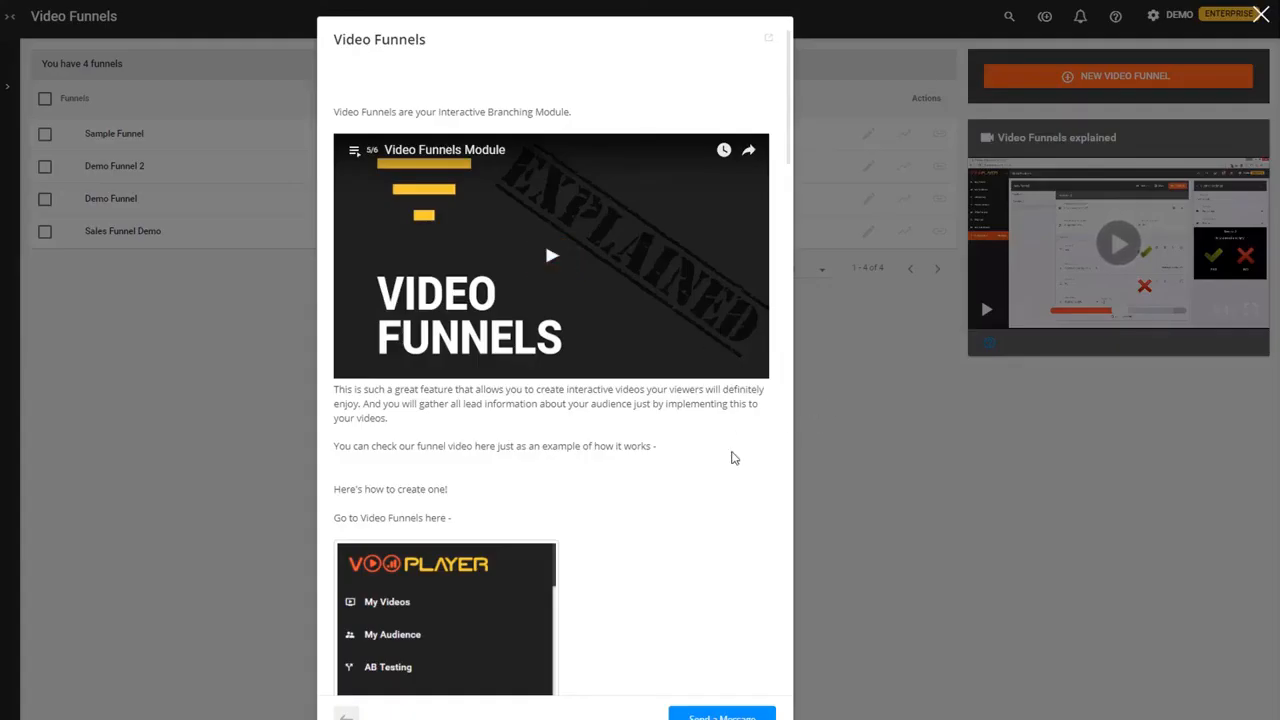
scroll(671, 463, down, 2)
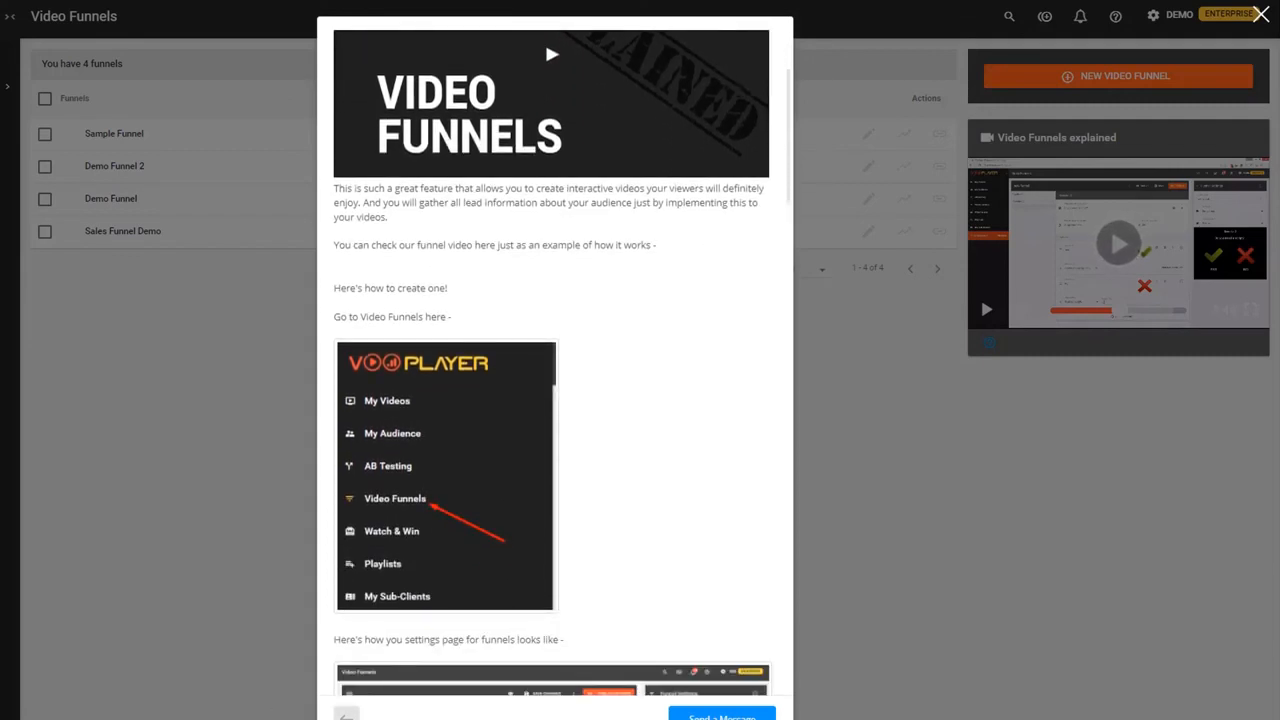
click(346, 717)
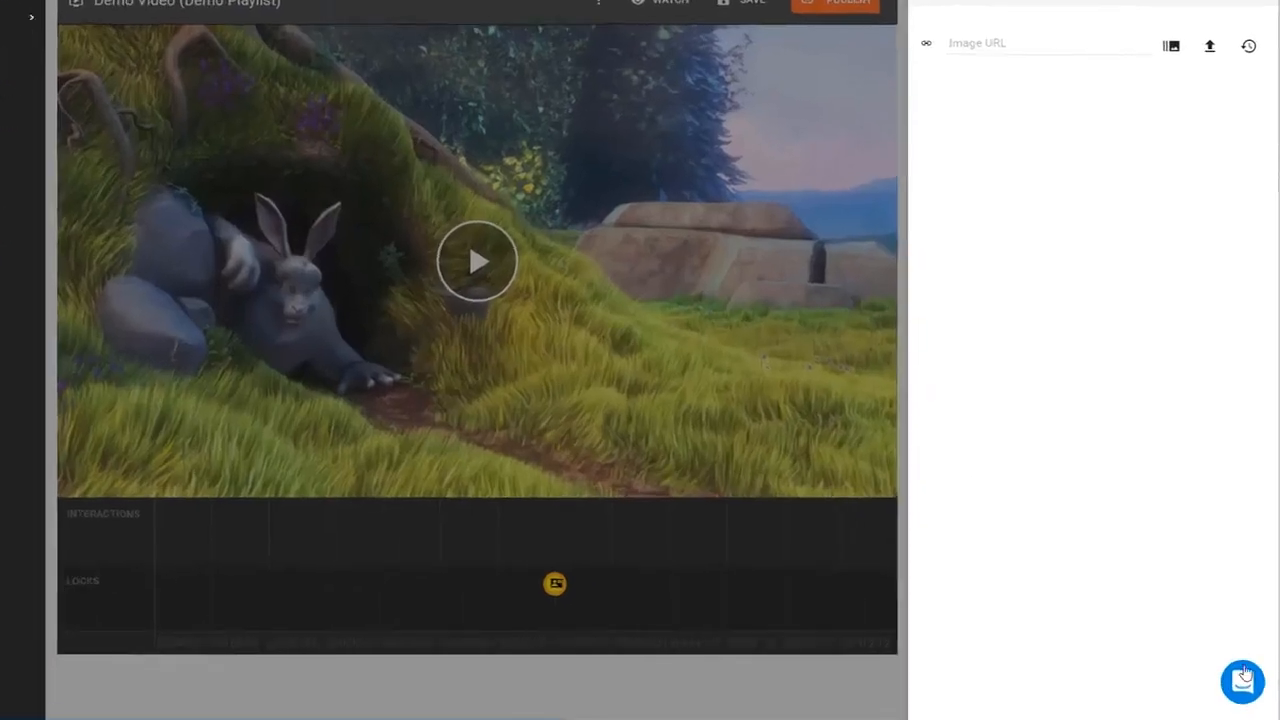
- Open the support chat and start a message: 'Im stuck setting up a splash scre'
click(1243, 678)
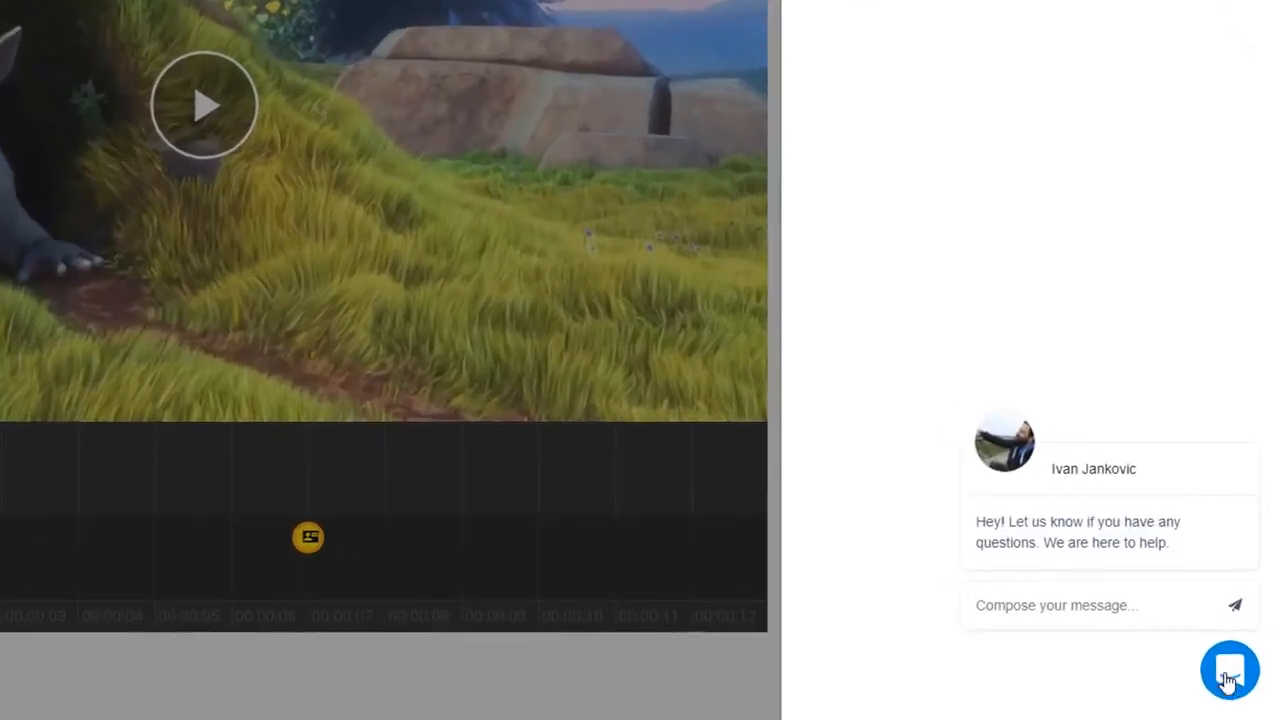
click(1129, 624)
text(Im stuck setting up a )
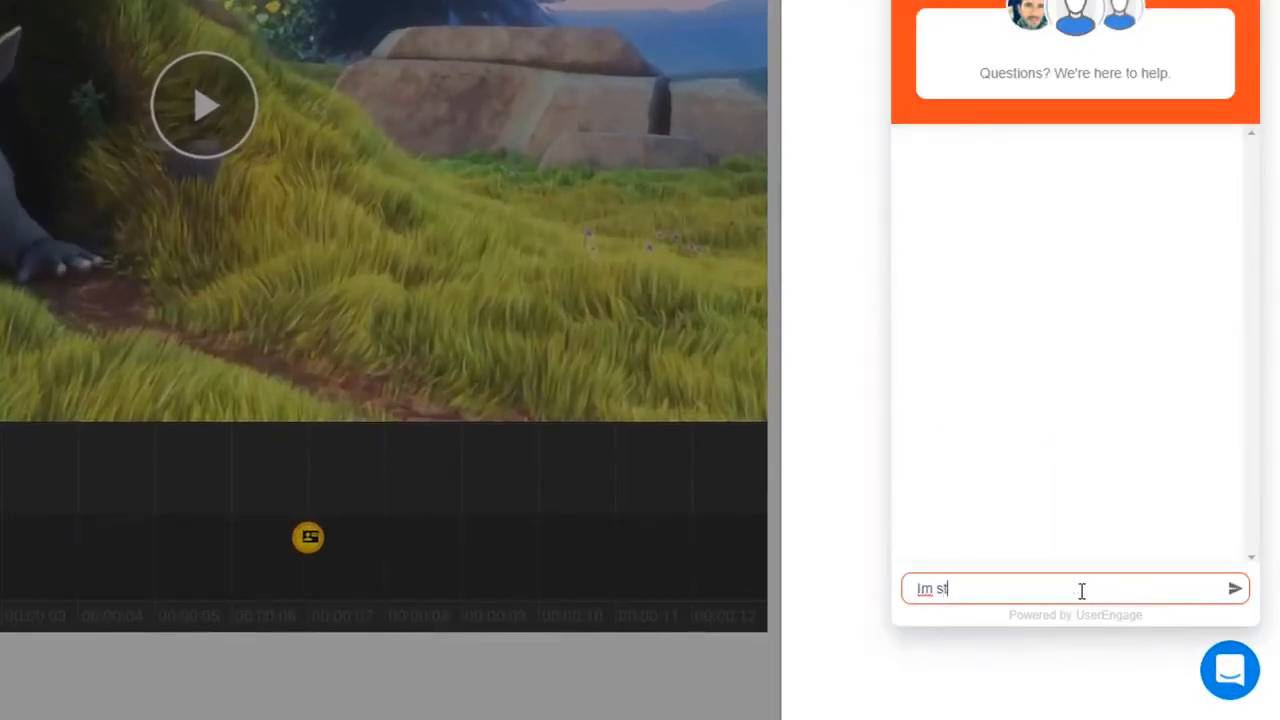
text(splash scre)
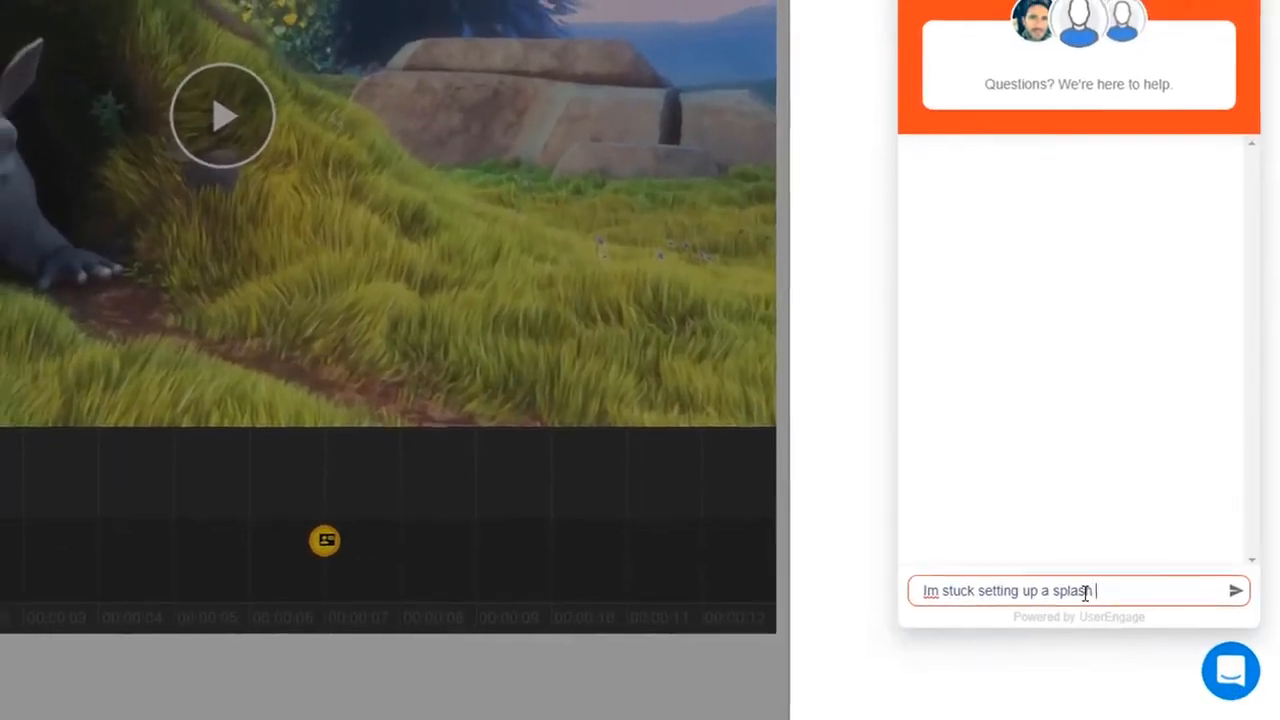